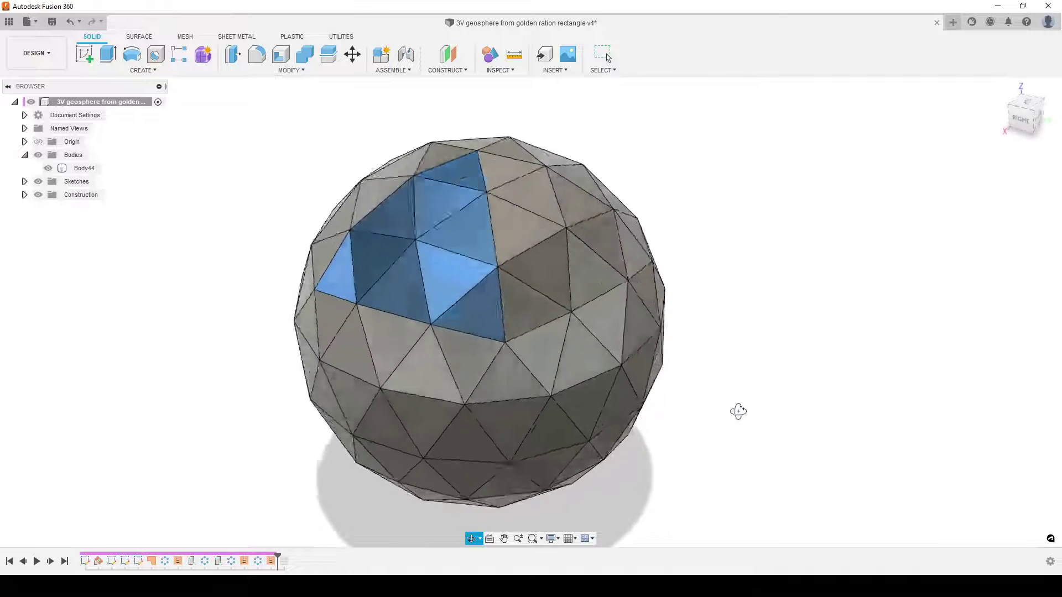
Orbit the geosphere and add a triangle face to the blue selection
{"action": "key", "text": "Escape"}
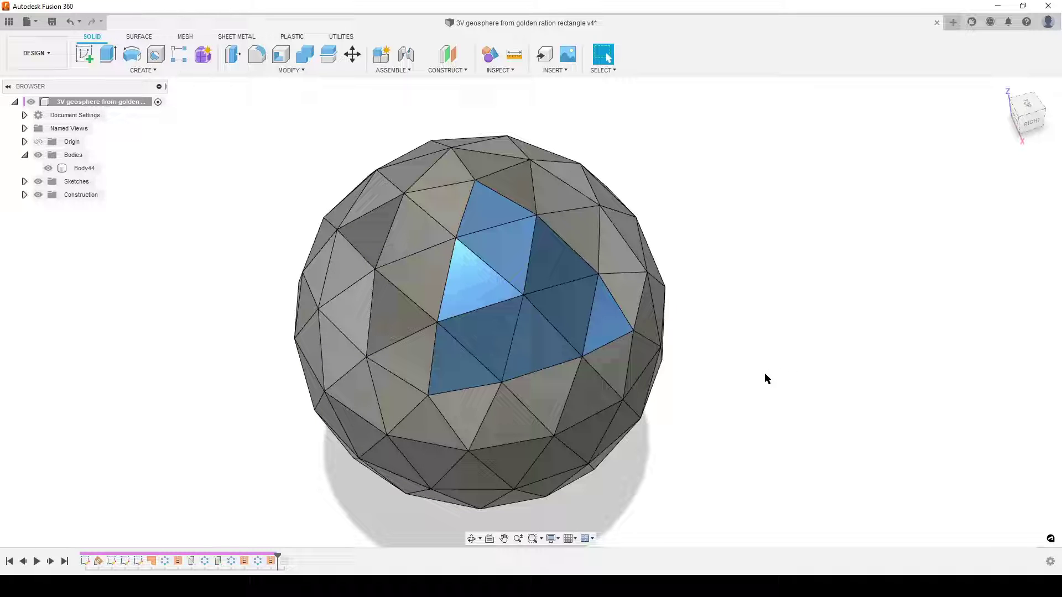
{"action": "mouse_move", "coordinate": [727, 448]}
{"action": "middle_mouse_down", "text": "shift"}
{"action": "mouse_move", "coordinate": [714, 382]}
{"action": "mouse_move", "coordinate": [730, 453]}
{"action": "middle_mouse_up", "text": "shift"}
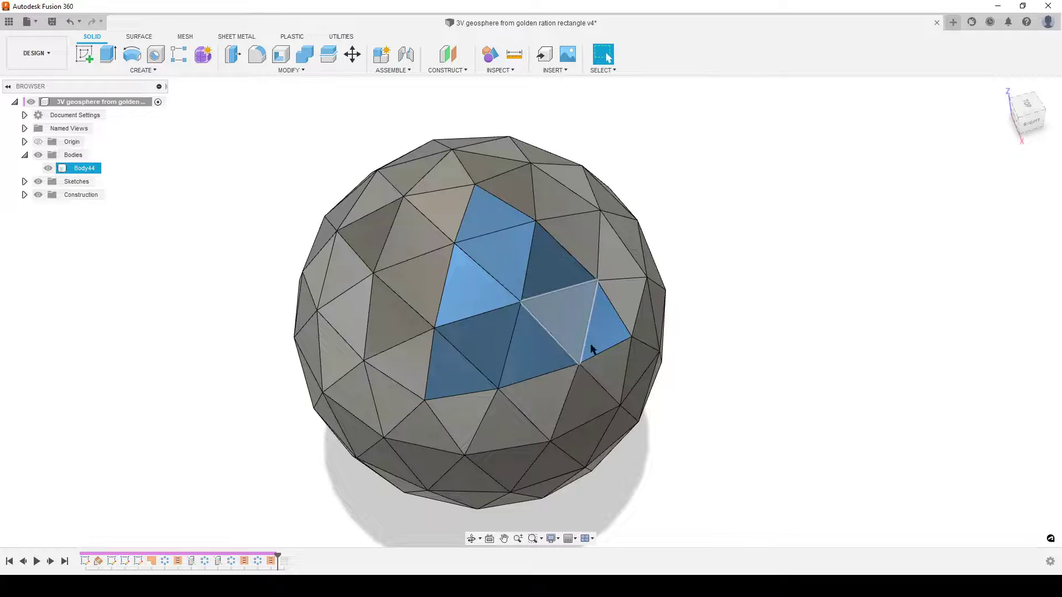
{"action": "mouse_move", "coordinate": [680, 368]}
{"action": "middle_mouse_down", "text": "shift"}
{"action": "mouse_move", "coordinate": [729, 335]}
{"action": "mouse_move", "coordinate": [681, 343]}
{"action": "mouse_move", "coordinate": [675, 356]}
{"action": "middle_mouse_up", "text": "shift"}
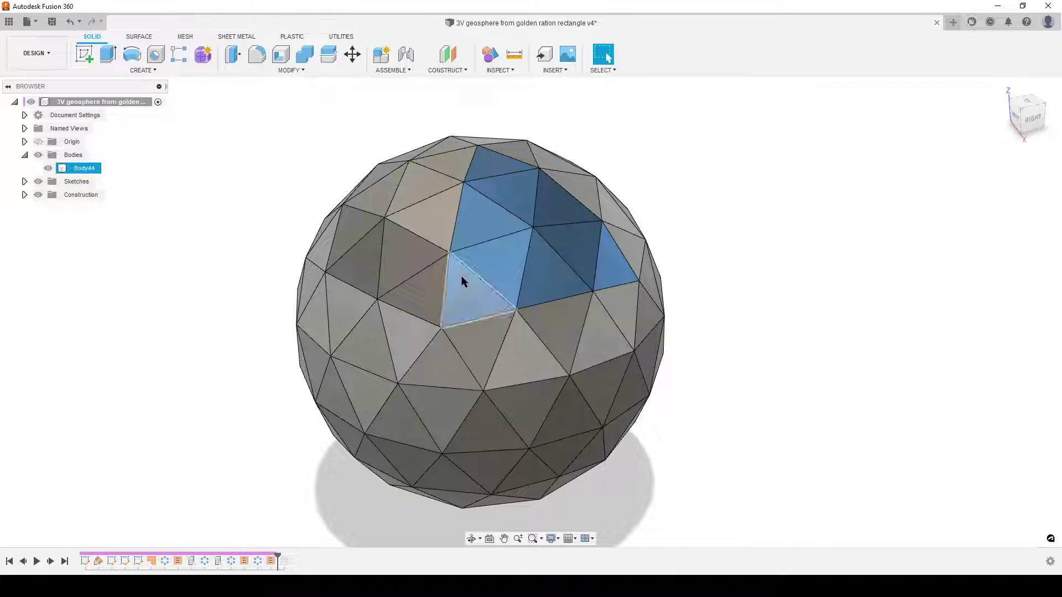
{"action": "mouse_move", "coordinate": [500, 360]}
{"action": "middle_mouse_down", "text": "shift"}
{"action": "mouse_move", "coordinate": [522, 366]}
{"action": "mouse_move", "coordinate": [506, 351]}
{"action": "middle_mouse_up", "text": "shift"}
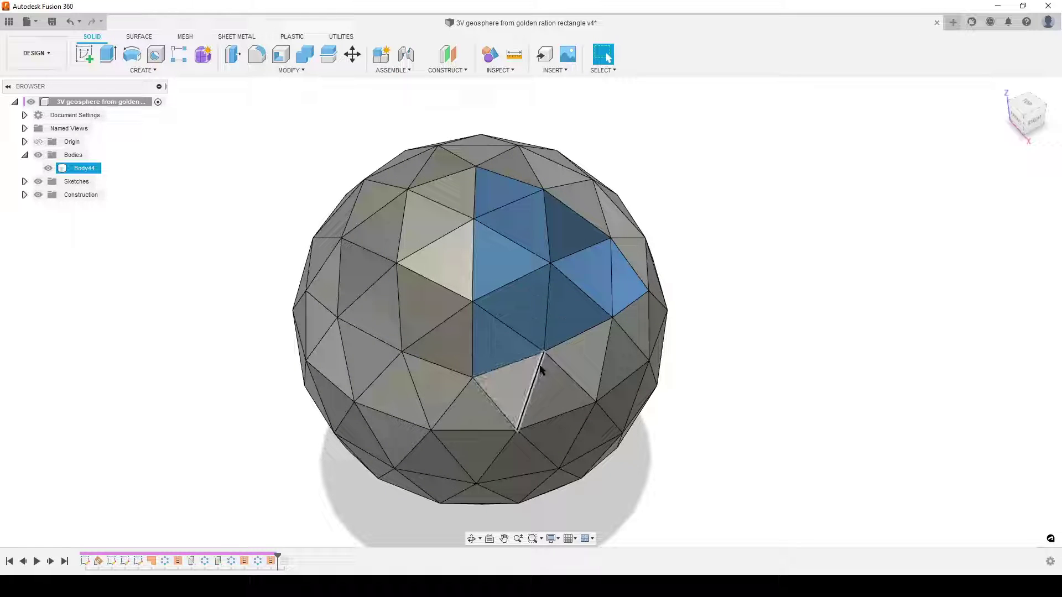
{"action": "left_click", "coordinate": [573, 259]}
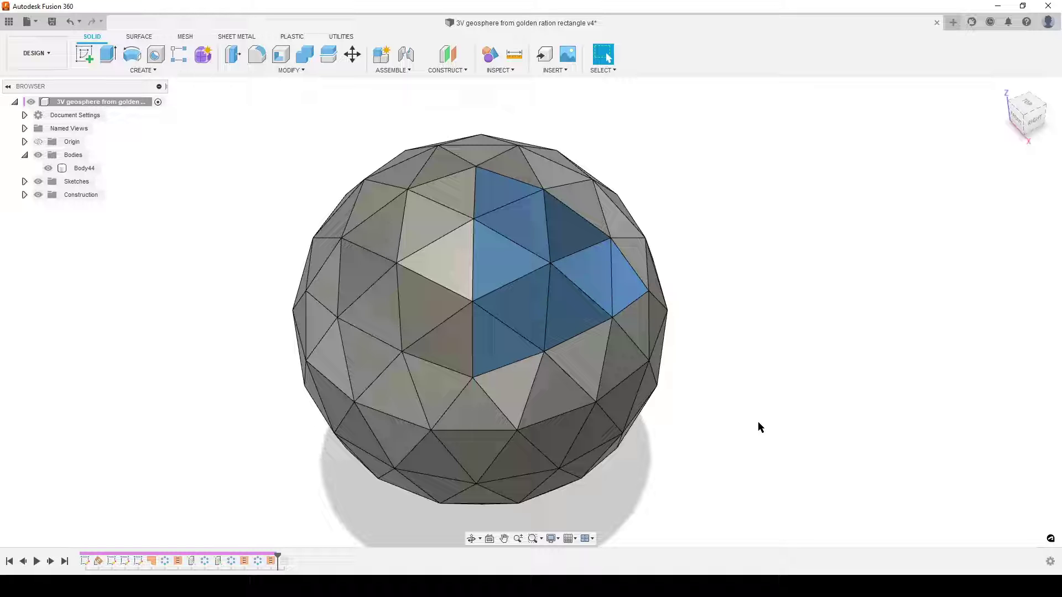
Add two more front triangle faces, then roll the timeline forward past the split
{"action": "mouse_move", "coordinate": [785, 430]}
{"action": "middle_mouse_down", "text": "shift"}
{"action": "mouse_move", "coordinate": [772, 443]}
{"action": "mouse_move", "coordinate": [754, 373]}
{"action": "mouse_move", "coordinate": [771, 414]}
{"action": "middle_mouse_up", "text": "shift"}
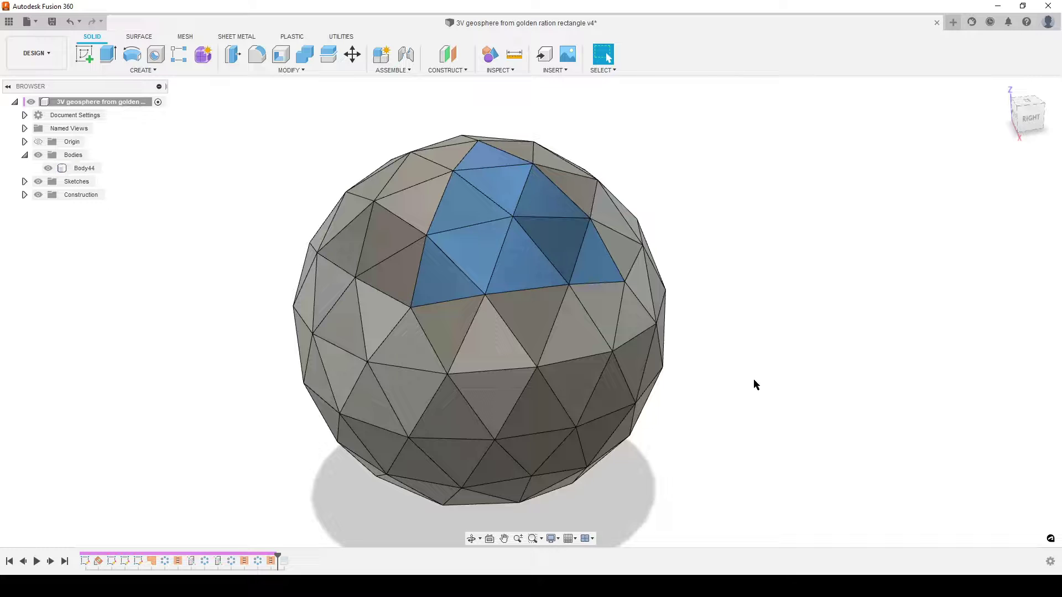
{"action": "middle_click_drag", "start_coordinate": [754, 384], "coordinate": [775, 394], "text": "shift"}
{"action": "left_click", "coordinate": [470, 326]}
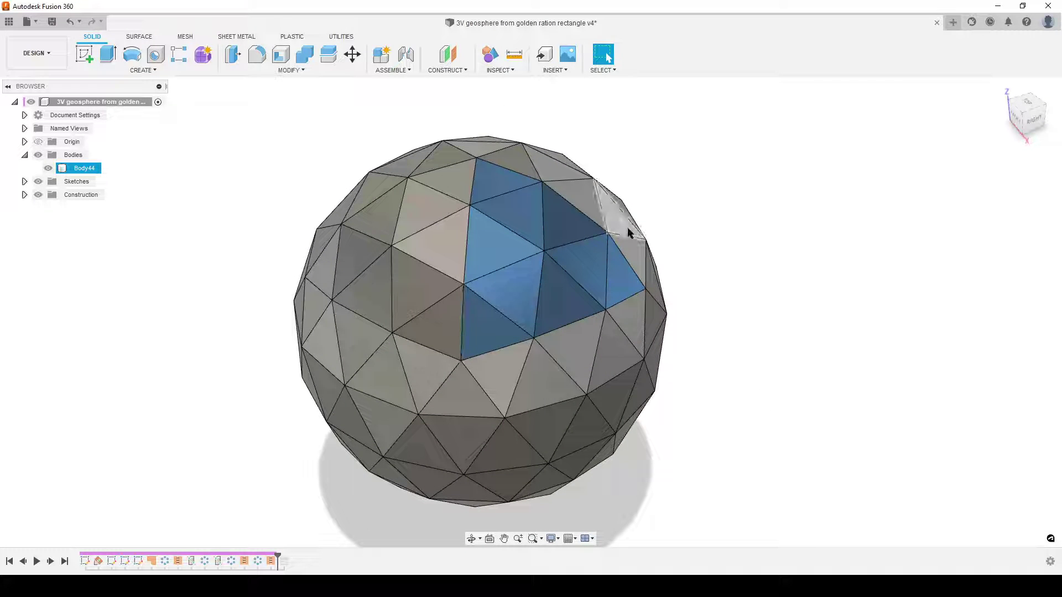
{"action": "middle_click_drag", "start_coordinate": [820, 406], "coordinate": [806, 377], "text": "shift"}
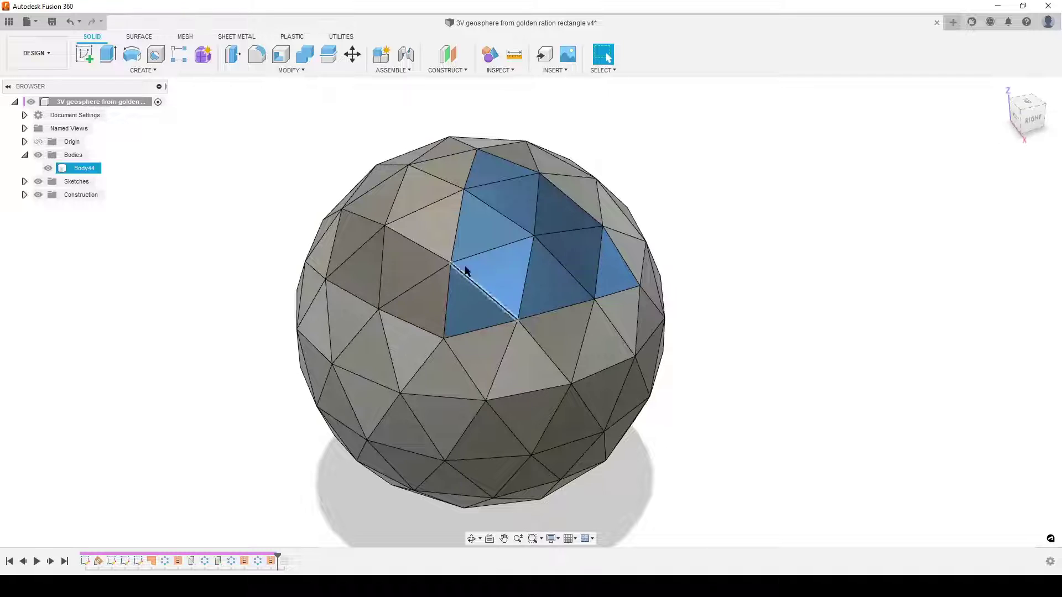
{"action": "left_click", "coordinate": [458, 308]}
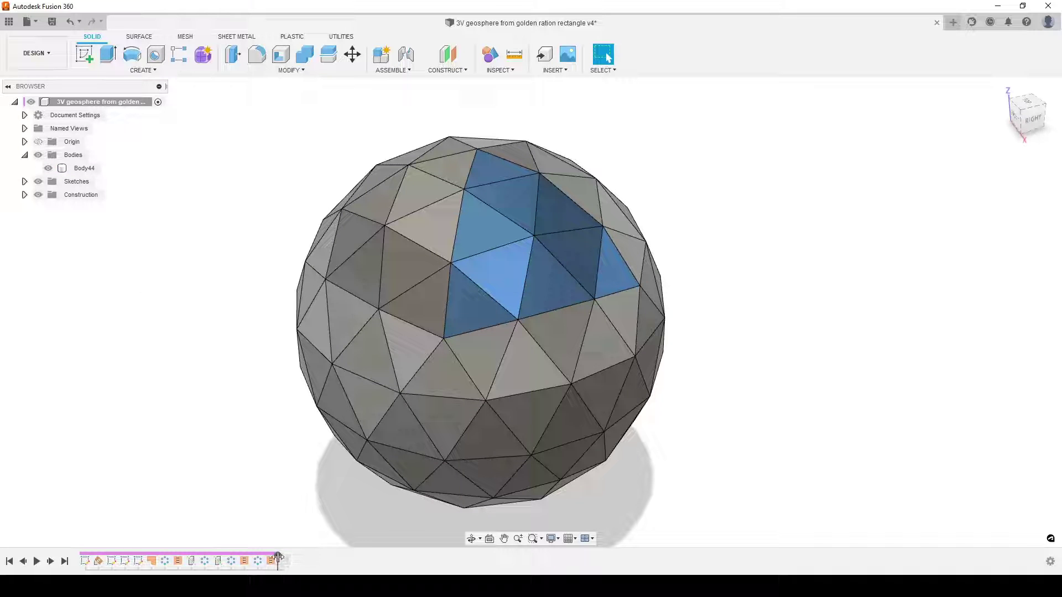
{"action": "left_click_drag", "start_coordinate": [279, 561], "coordinate": [291, 561]}
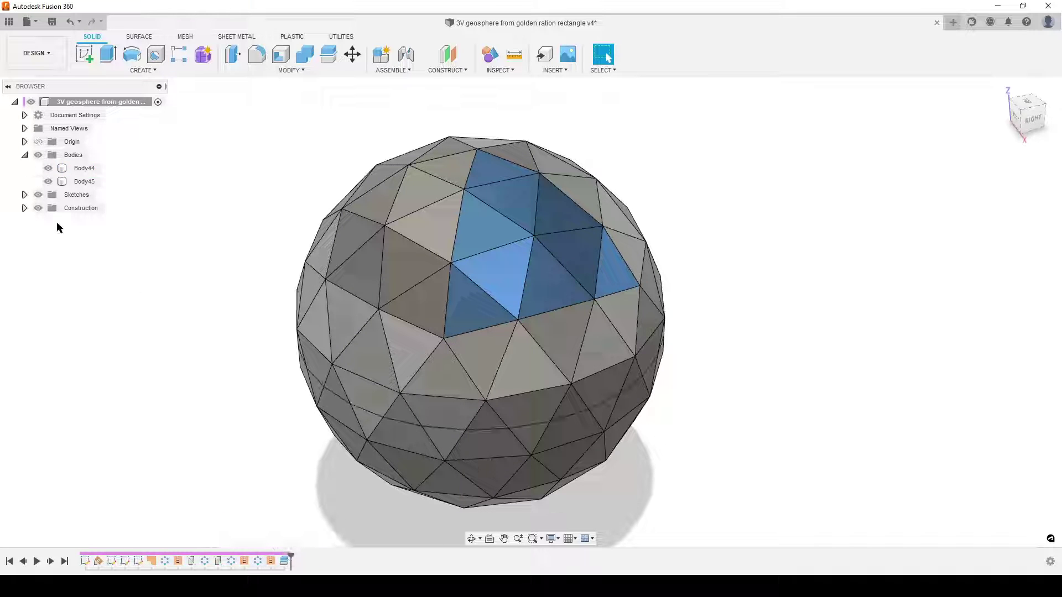
Hide Body44 to inspect the dome Body45, then make Body44 visible again
{"action": "left_click", "coordinate": [53, 169]}
{"action": "left_click", "coordinate": [49, 168]}
{"action": "left_click", "coordinate": [48, 168]}
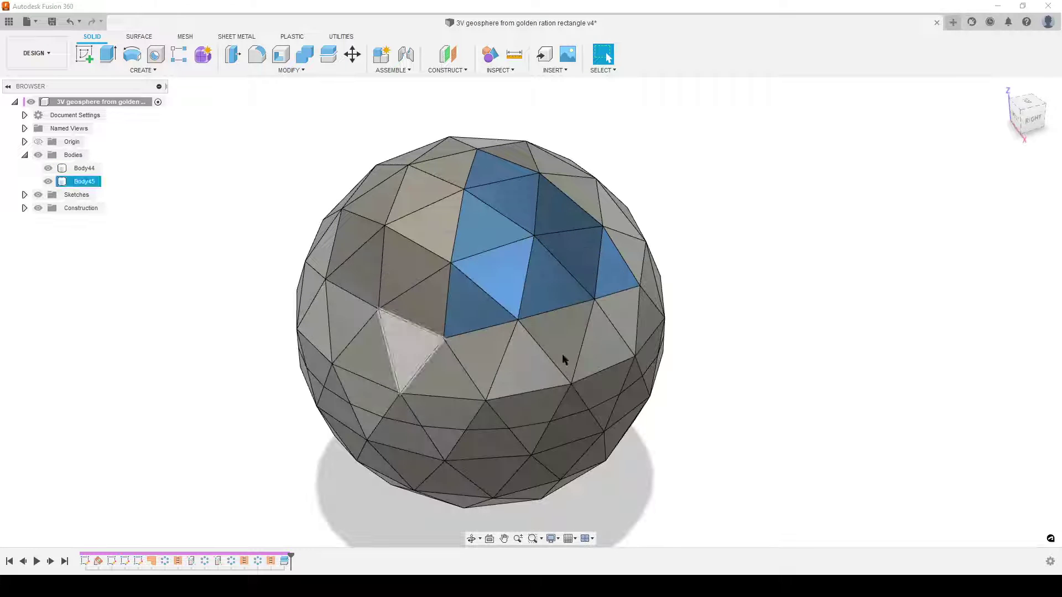
{"action": "left_click", "coordinate": [1031, 117]}
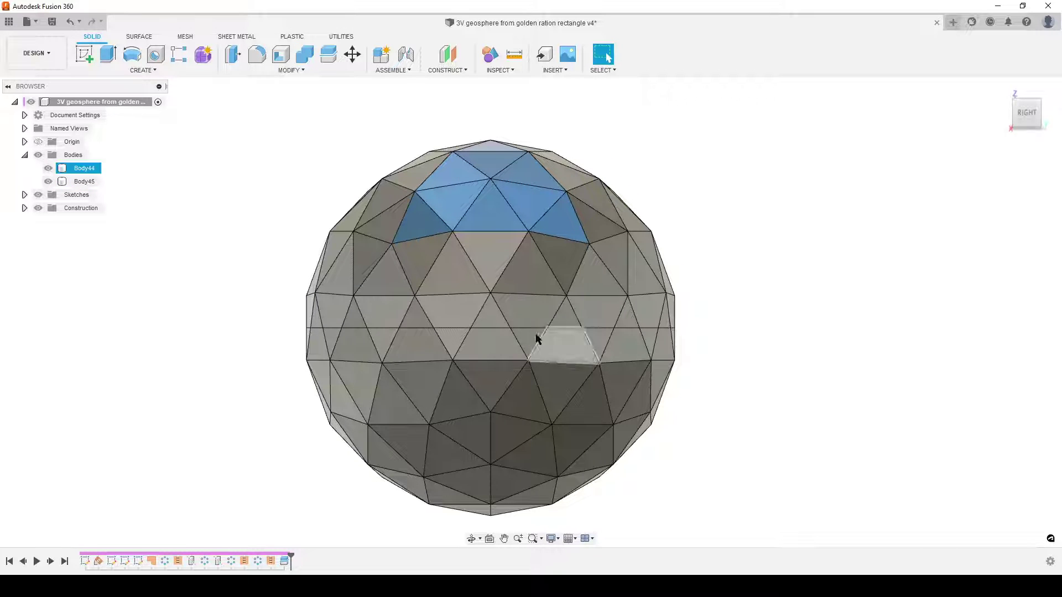
{"action": "left_click", "coordinate": [49, 169]}
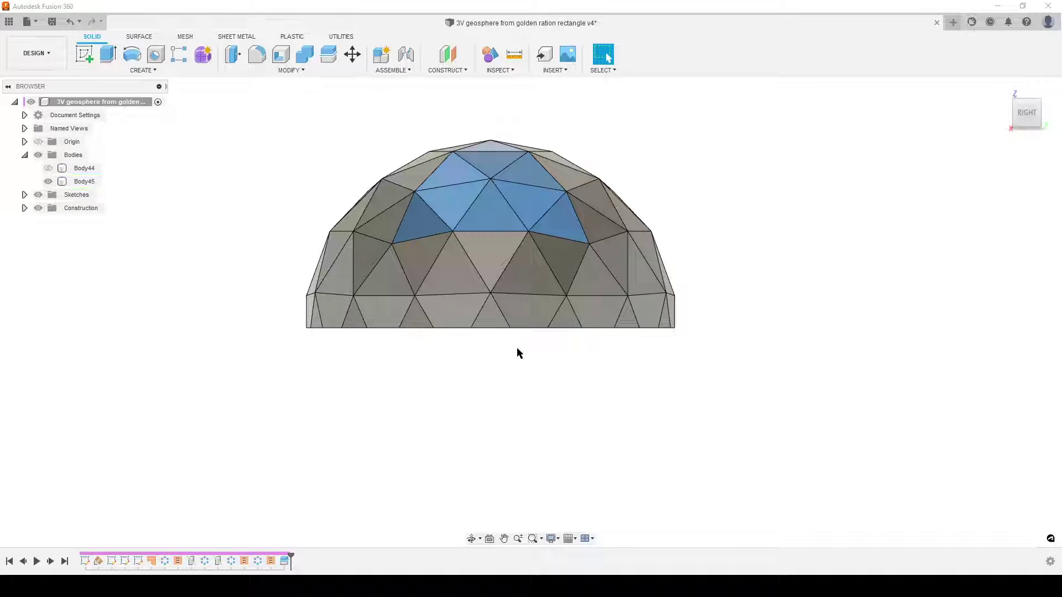
{"action": "scroll", "coordinate": [512, 400], "scroll_direction": "up", "scroll_amount": 2}
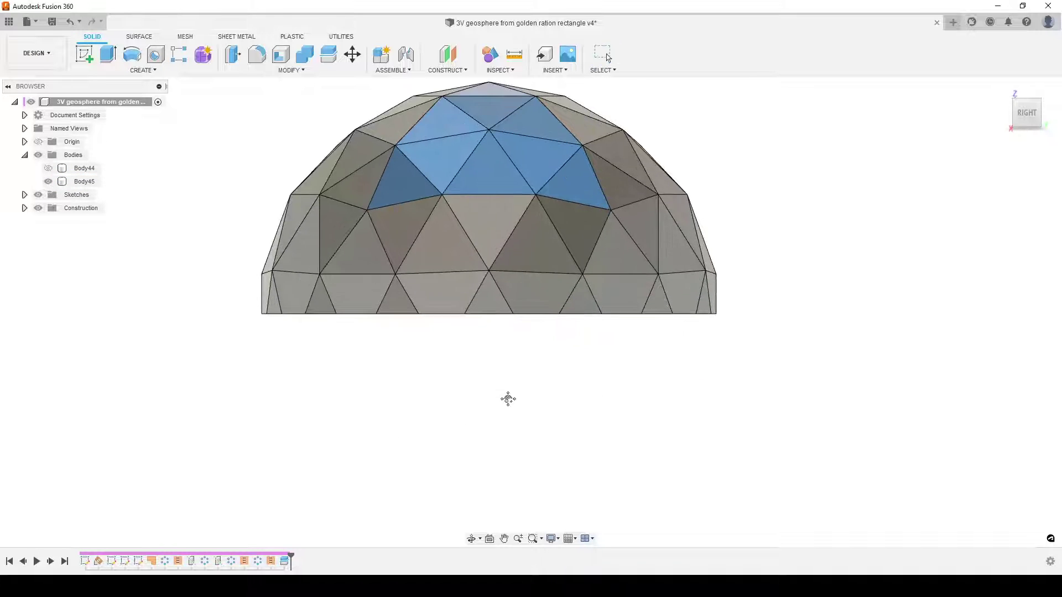
{"action": "left_click", "coordinate": [299, 317]}
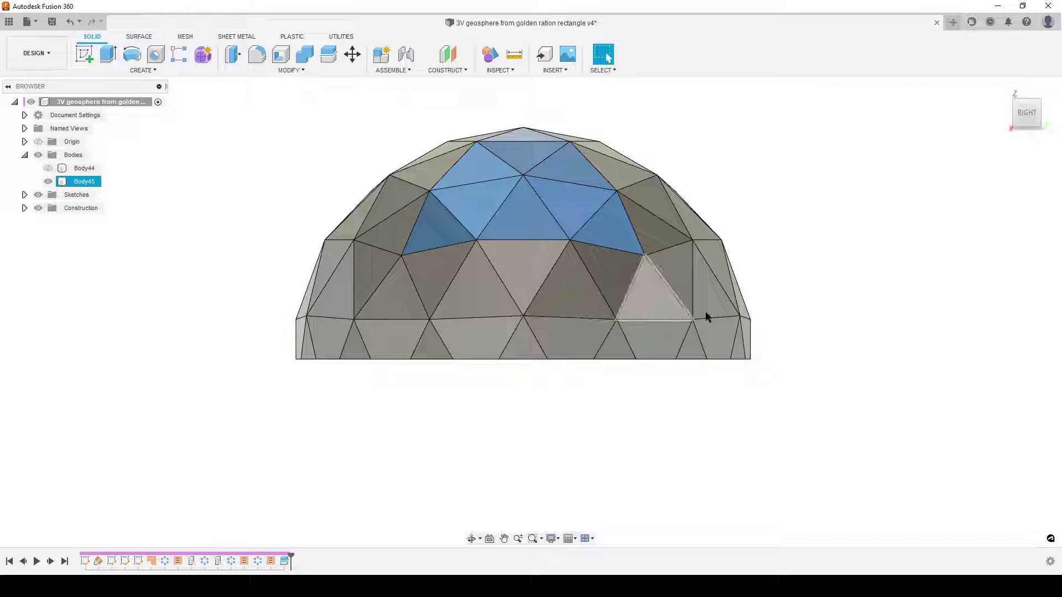
{"action": "left_click", "coordinate": [277, 325]}
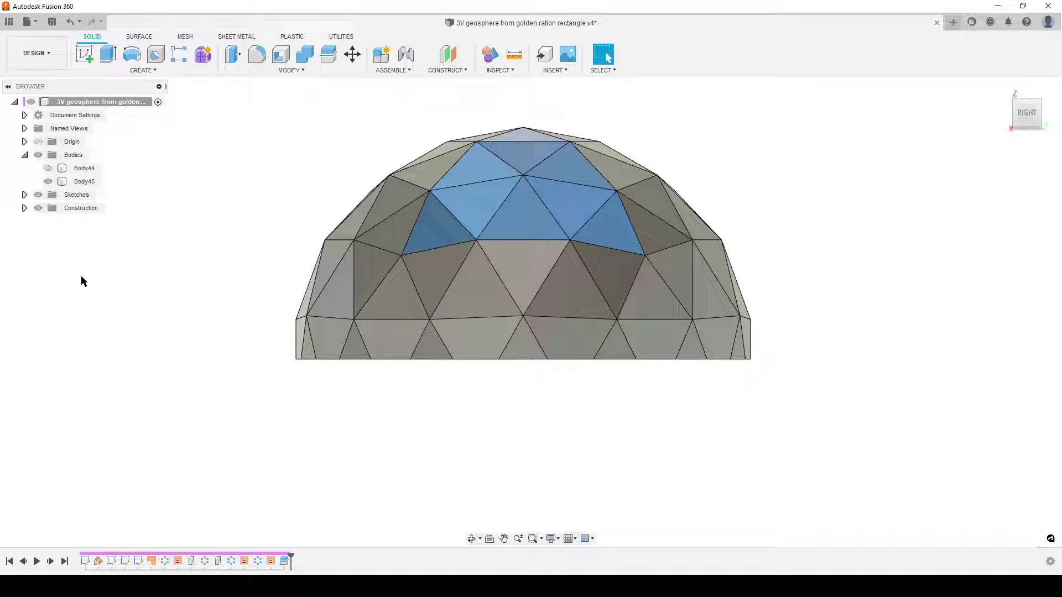
{"action": "left_click", "coordinate": [48, 173]}
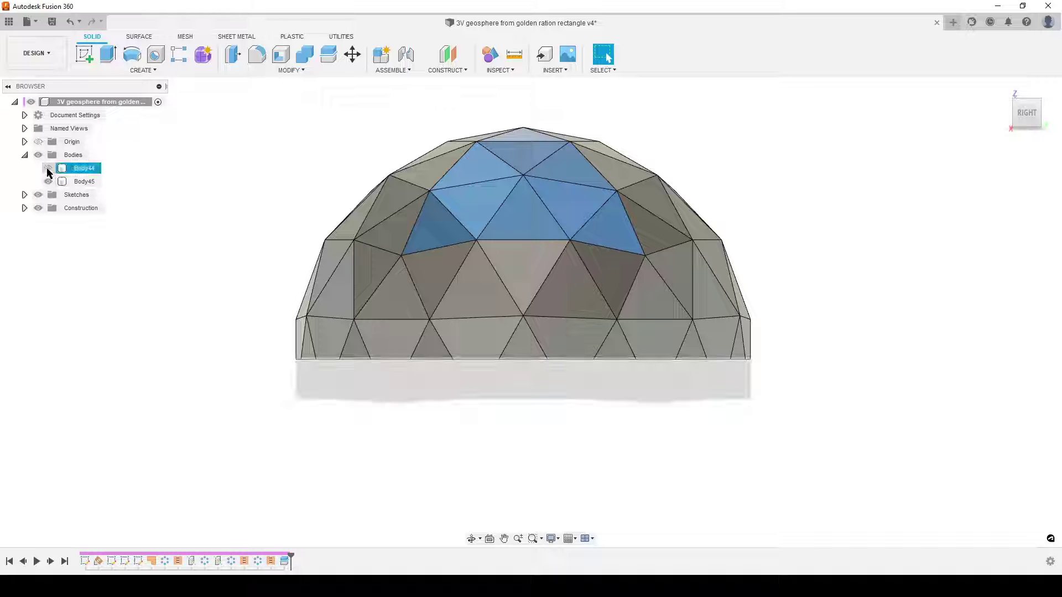
{"action": "left_click", "coordinate": [48, 168]}
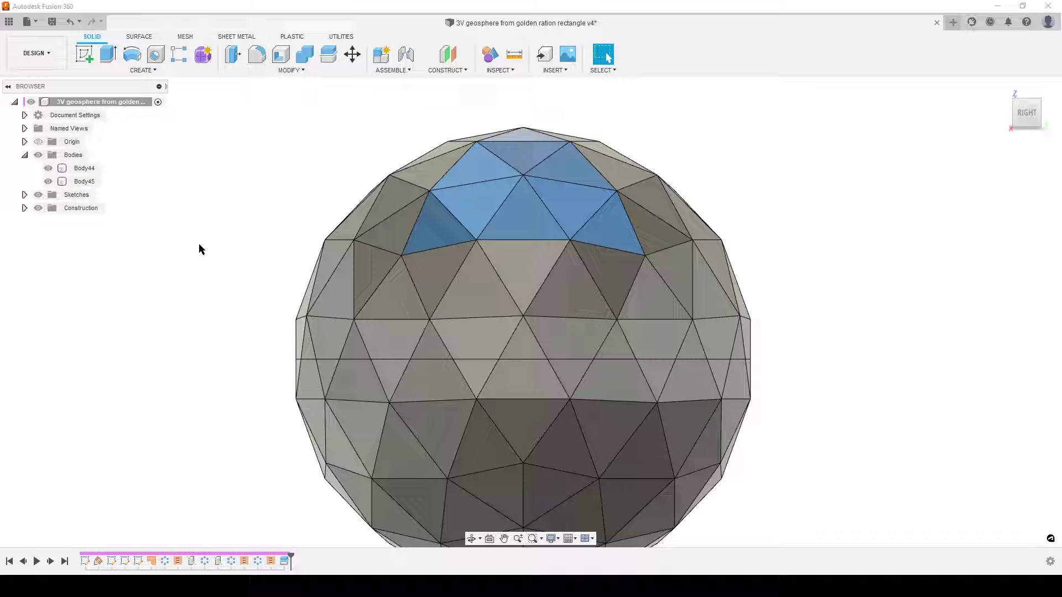
Roll the timeline back one step so Body45 disappears
{"action": "left_click", "coordinate": [350, 309]}
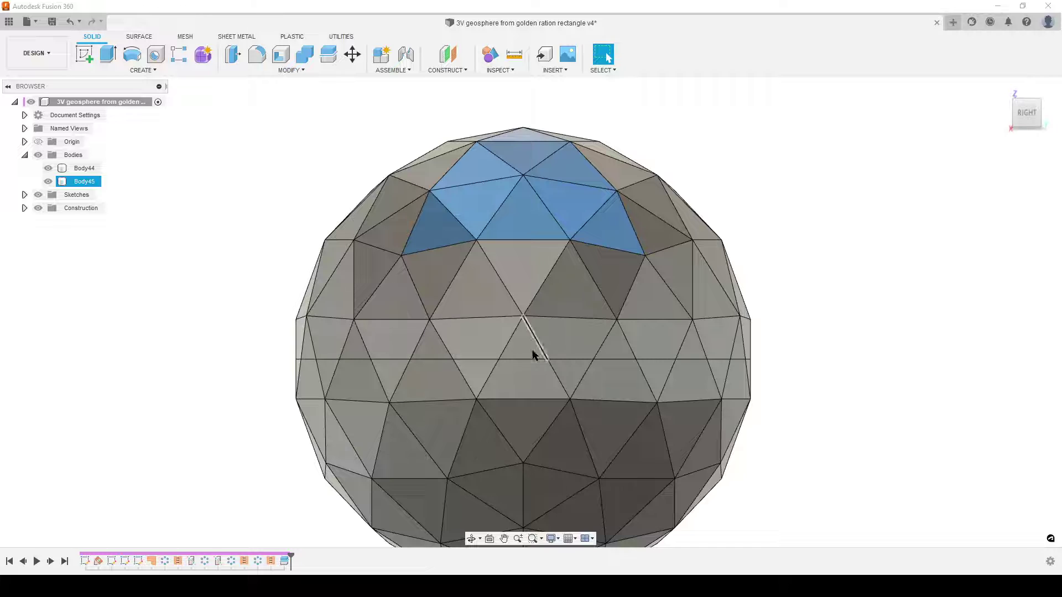
{"action": "middle_click_drag", "start_coordinate": [533, 351], "coordinate": [550, 357], "text": "shift"}
{"action": "scroll", "coordinate": [554, 356], "scroll_direction": "down", "scroll_amount": 3}
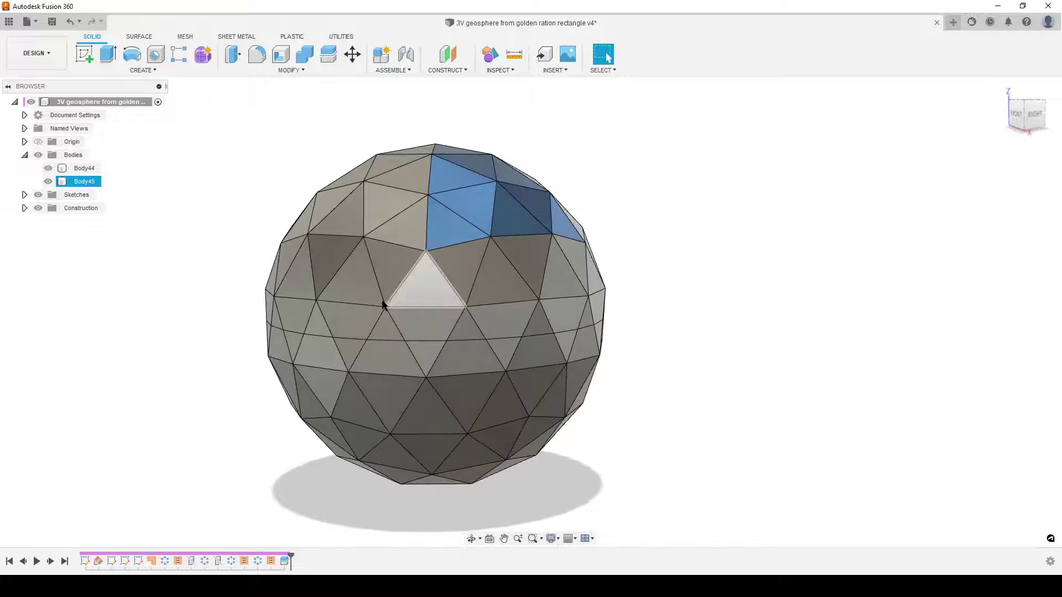
{"action": "left_click", "coordinate": [105, 218]}
{"action": "left_click", "coordinate": [359, 394]}
{"action": "key", "text": "Escape"}
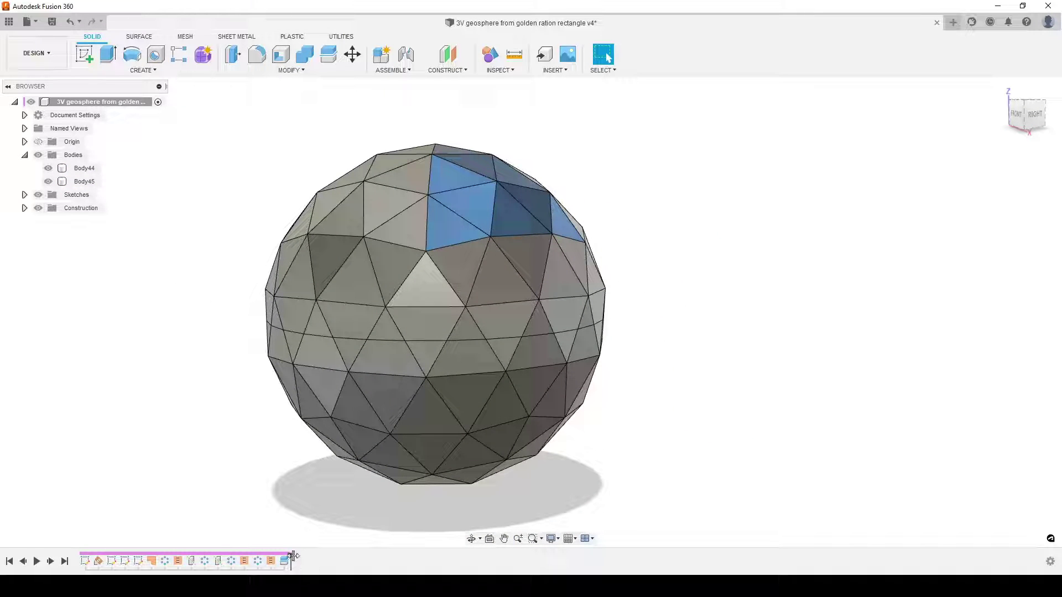
{"action": "left_click_drag", "start_coordinate": [292, 556], "coordinate": [278, 555]}
{"action": "mouse_move", "coordinate": [650, 329]}
{"action": "middle_mouse_down"}
{"action": "mouse_move", "coordinate": [785, 350]}
{"action": "mouse_move", "coordinate": [765, 353]}
{"action": "middle_mouse_up"}
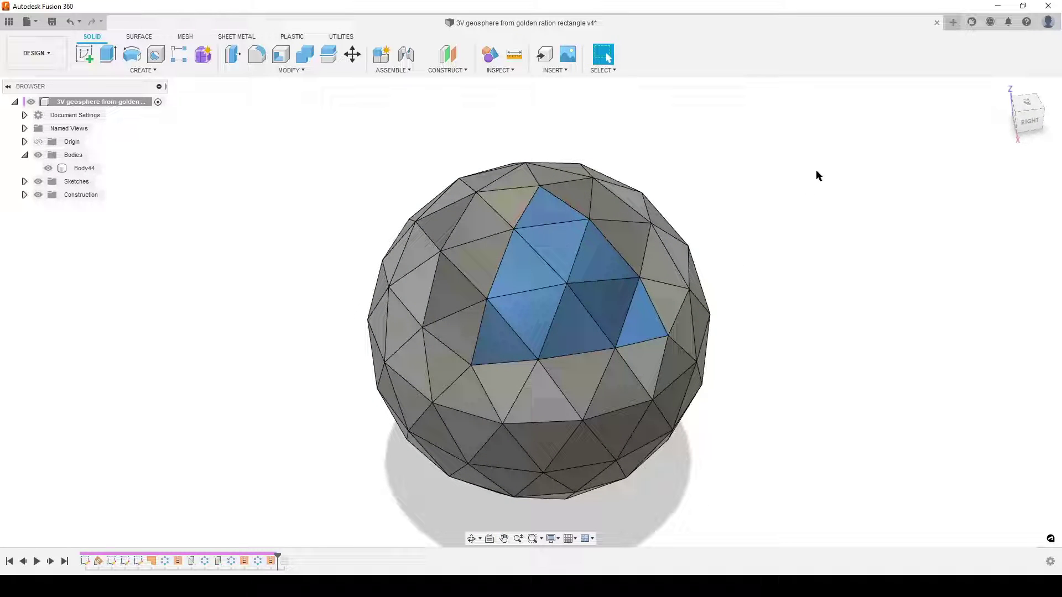
Start a new design with a flat 2D sketch on a plane, viewed head-on
{"action": "left_click", "coordinate": [956, 20]}
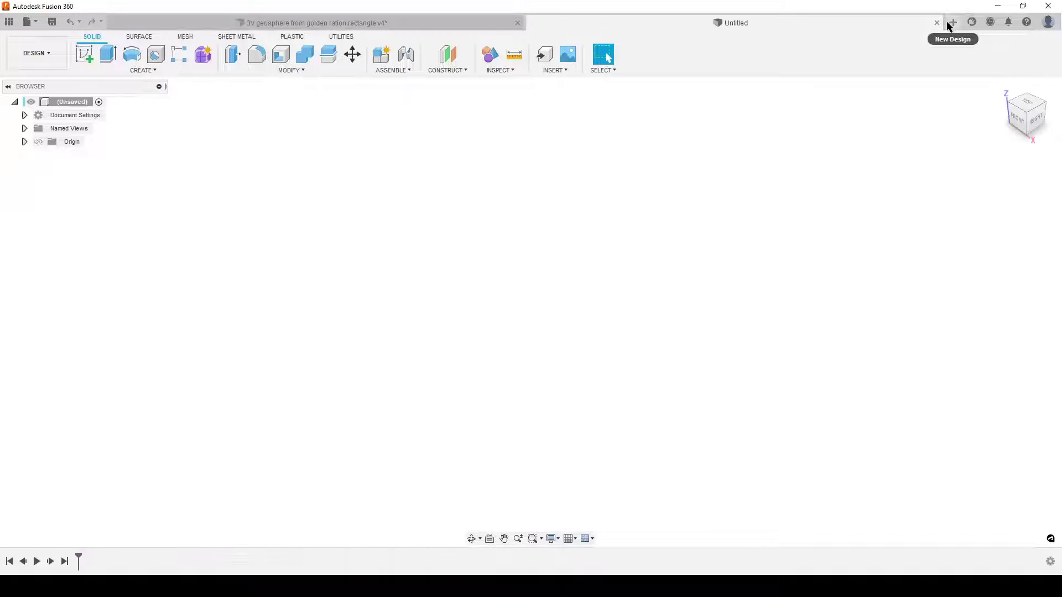
{"action": "left_click", "coordinate": [85, 55]}
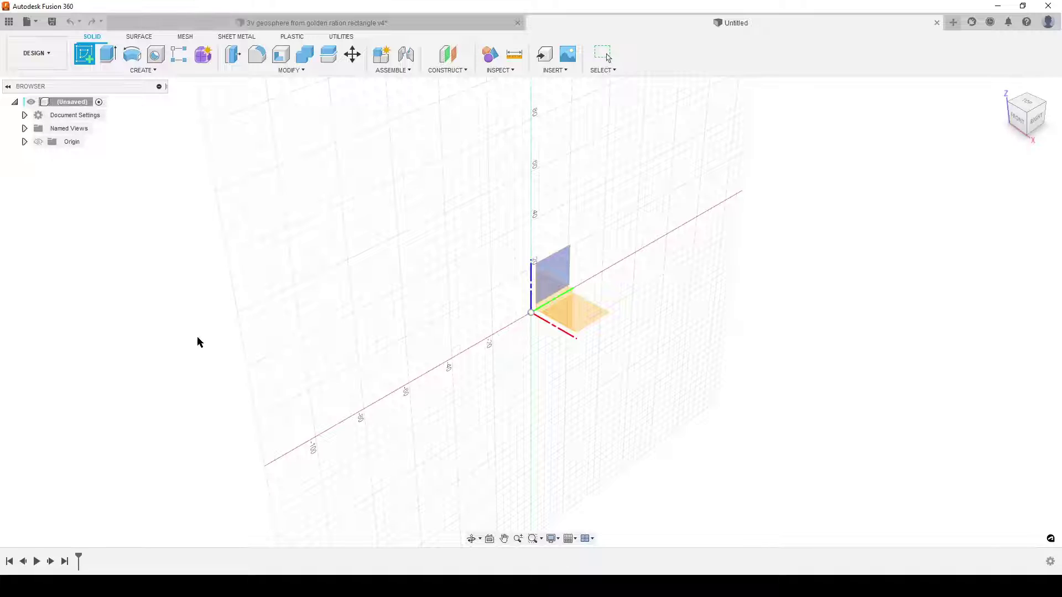
{"action": "left_click", "coordinate": [565, 310]}
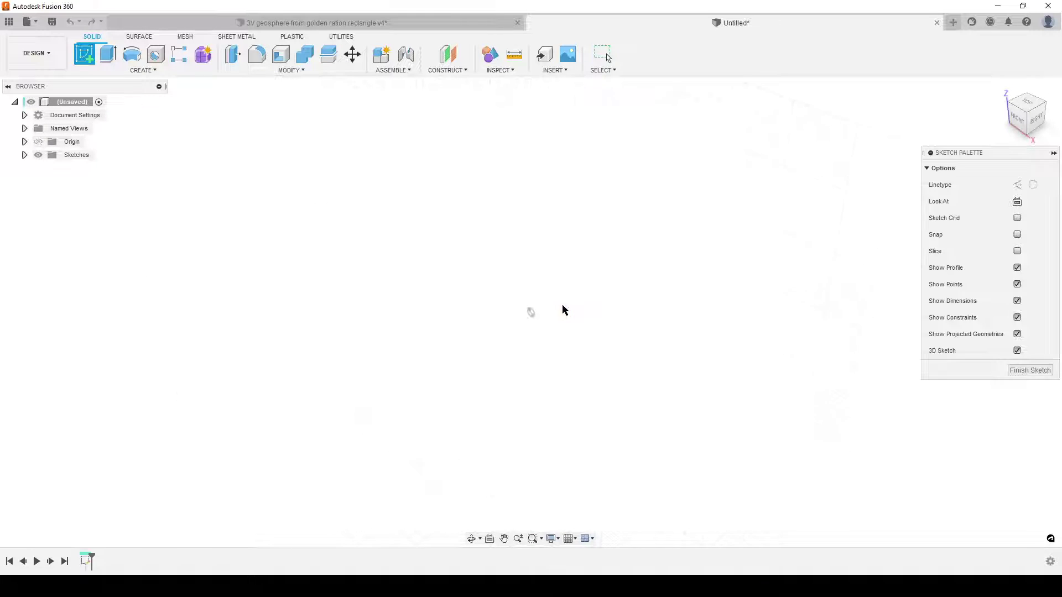
{"action": "left_click", "coordinate": [1017, 352]}
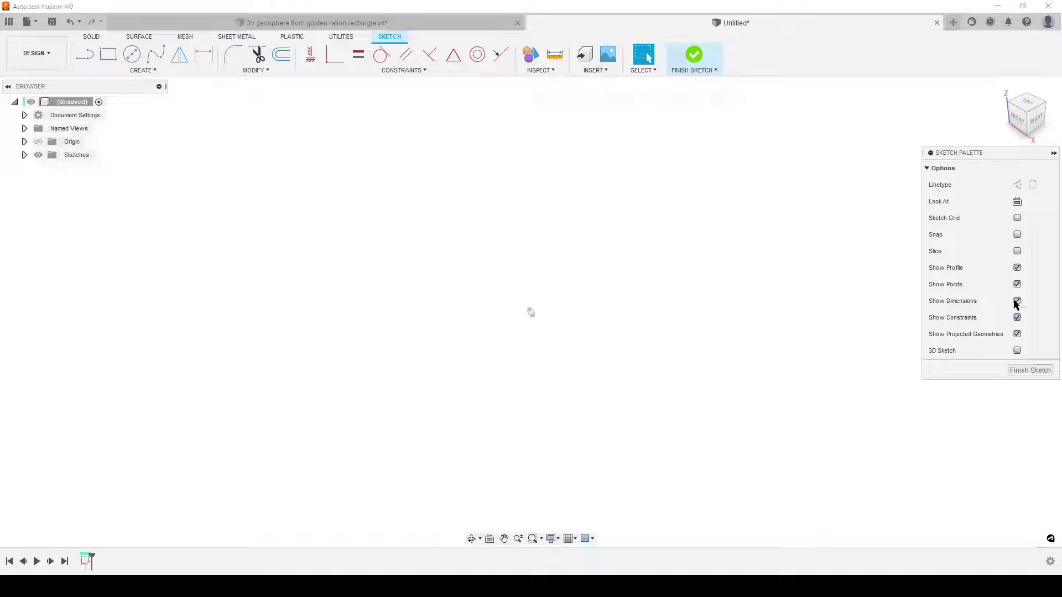
{"action": "left_click", "coordinate": [1017, 202]}
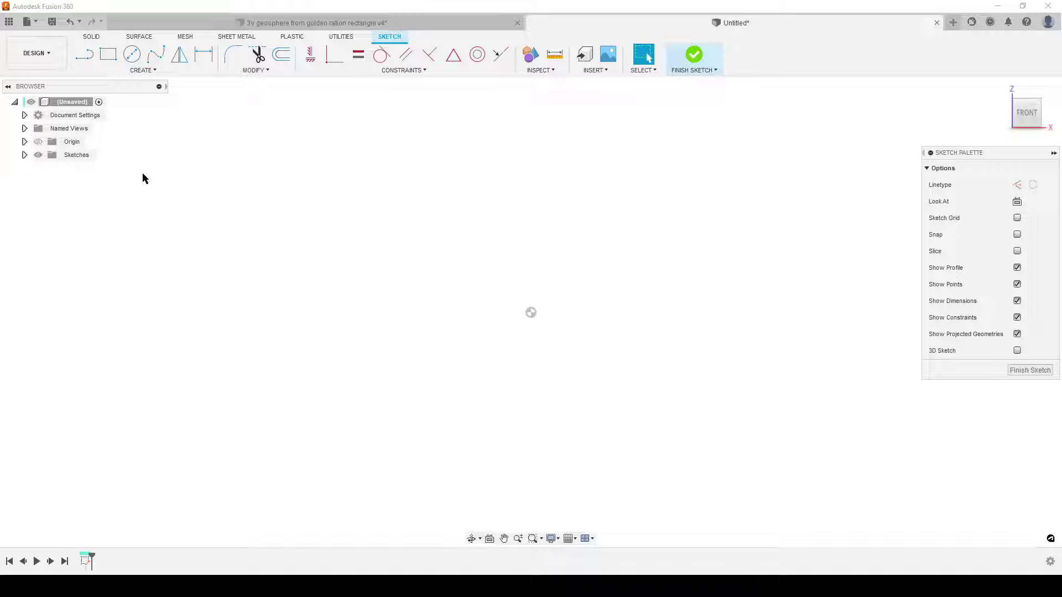
Draw a tilted three-point rectangle
{"action": "left_click", "coordinate": [108, 55]}
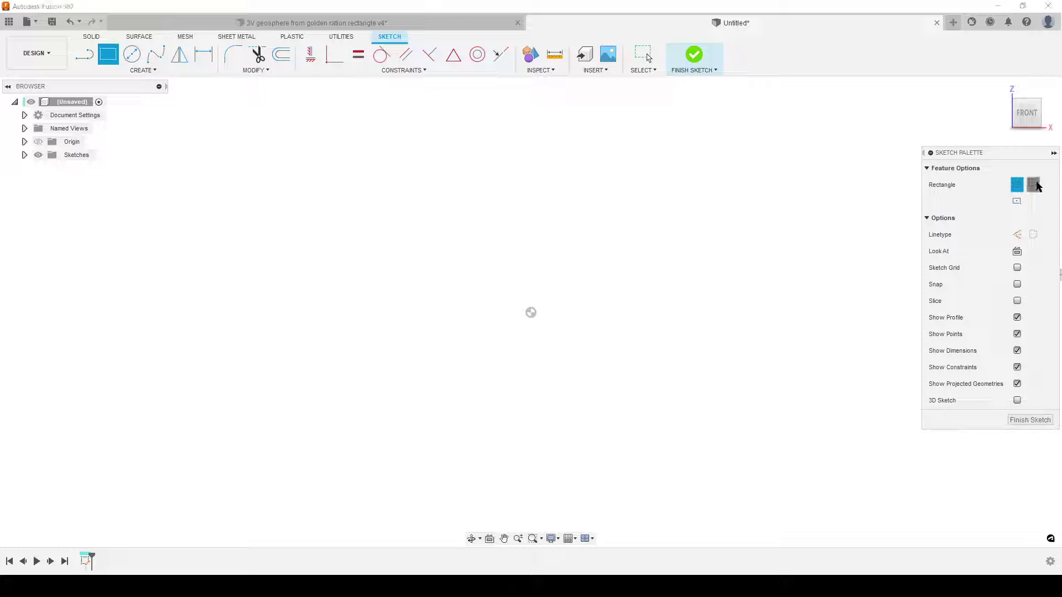
{"action": "left_click", "coordinate": [1033, 185]}
{"action": "left_click", "coordinate": [373, 170]}
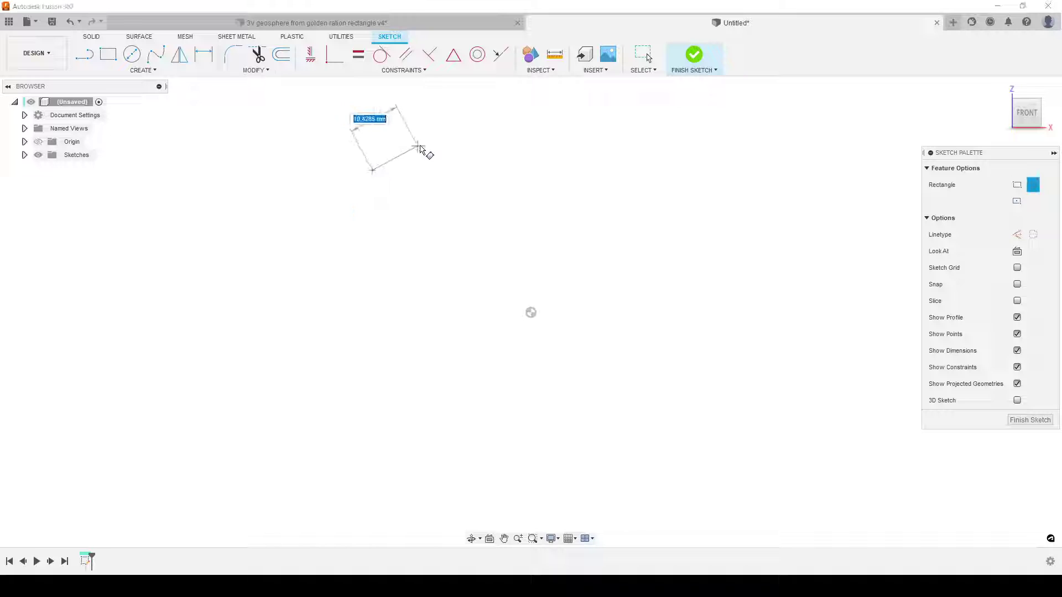
{"action": "left_click", "coordinate": [420, 142]}
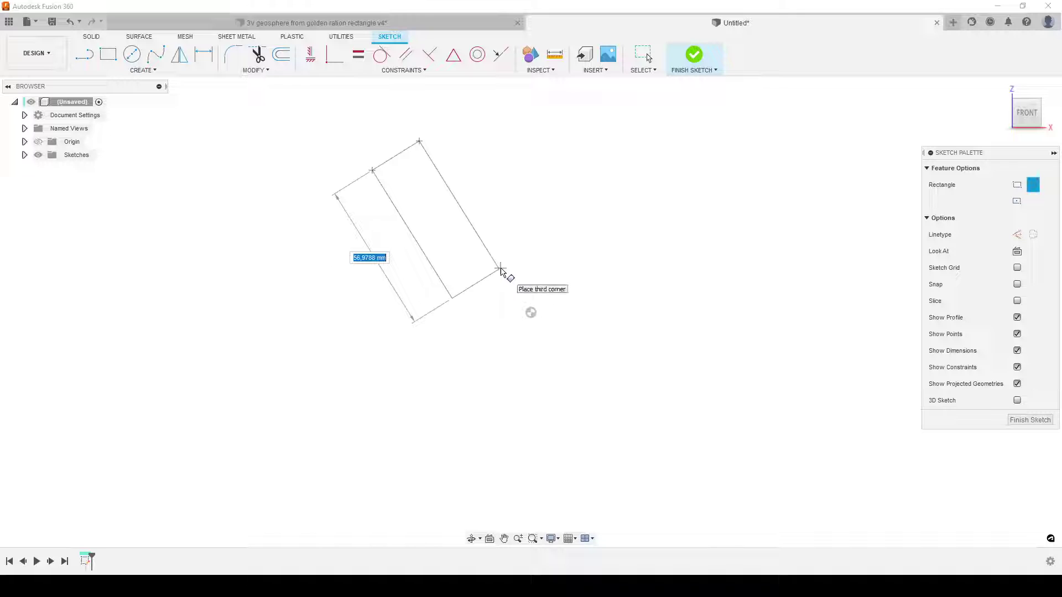
{"action": "left_click", "coordinate": [500, 269]}
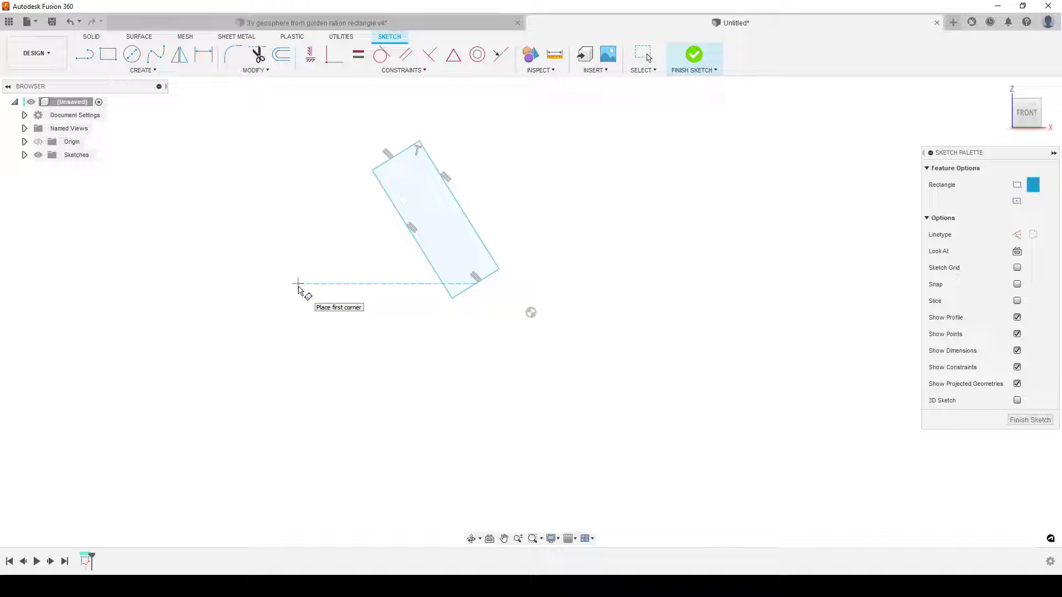
{"action": "key", "text": "Escape"}
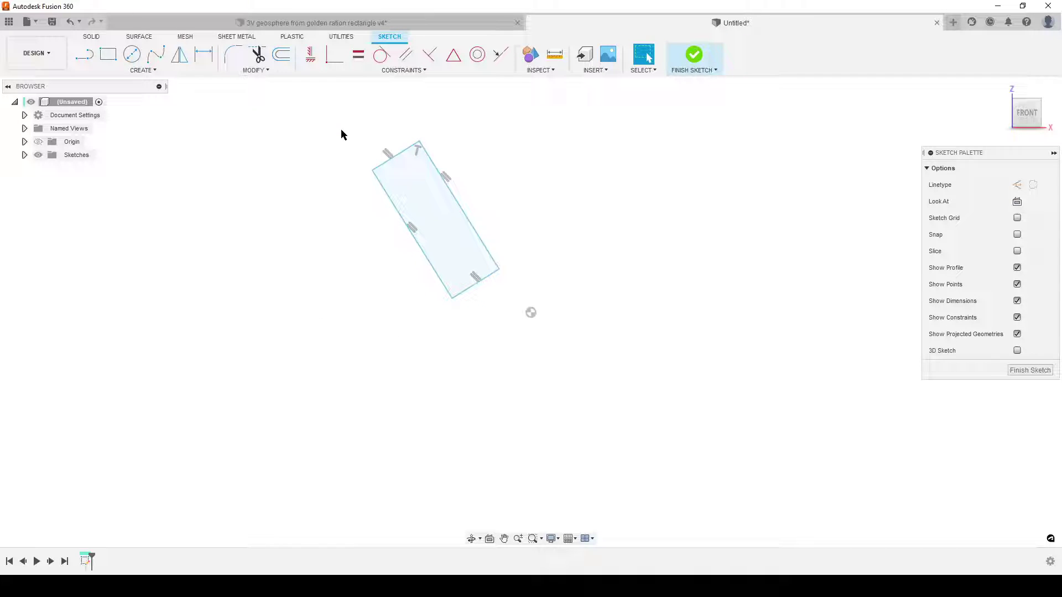
Convert the tilted rectangle's lines to construction geometry
{"action": "left_click_drag", "start_coordinate": [335, 130], "coordinate": [560, 321]}
{"action": "left_click", "coordinate": [1016, 184]}
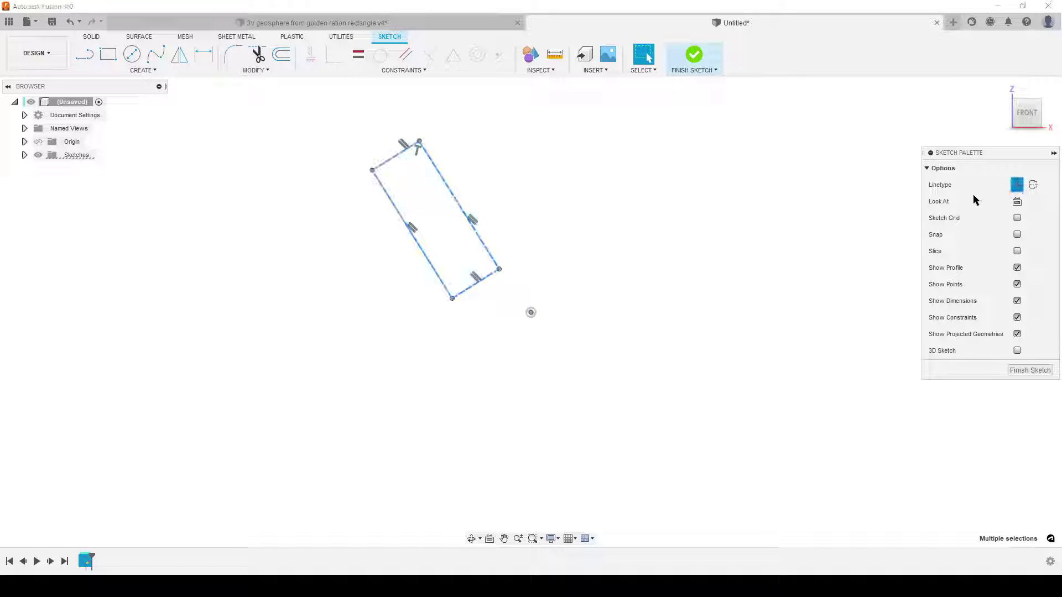
{"action": "scroll", "coordinate": [388, 309], "scroll_direction": "up", "scroll_amount": 1}
{"action": "left_click", "coordinate": [382, 302]}
{"action": "middle_click_drag", "start_coordinate": [383, 307], "coordinate": [406, 397]}
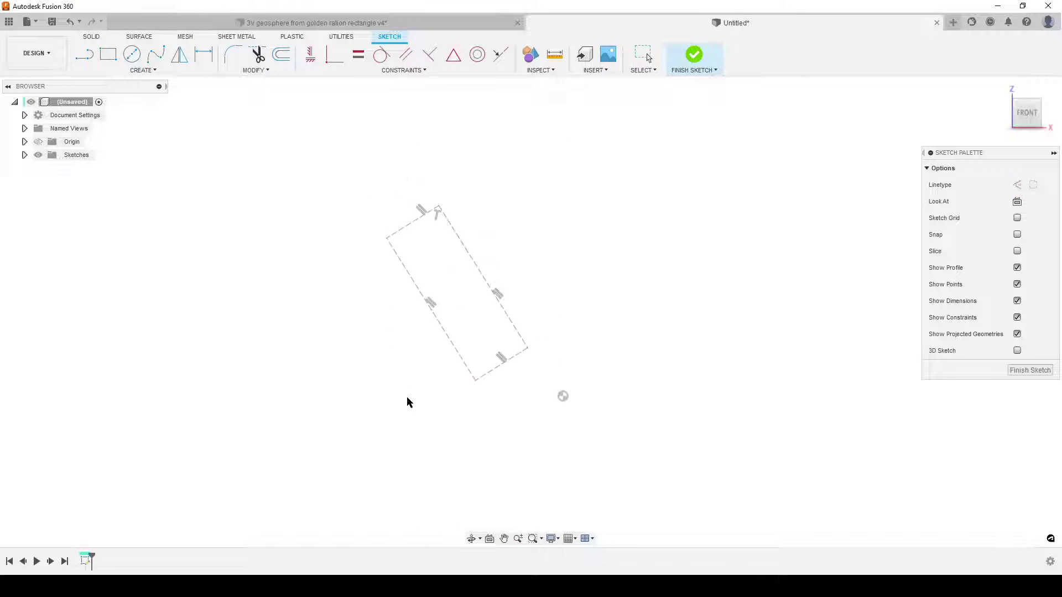
{"action": "scroll", "coordinate": [404, 398], "scroll_direction": "up", "scroll_amount": 2}
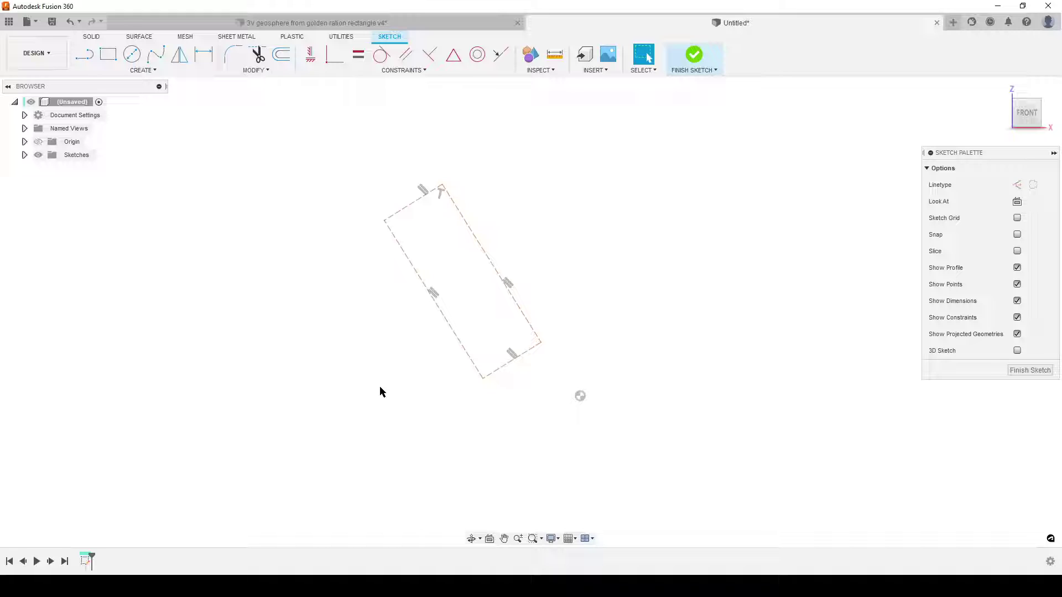
Add a construction diagonal, constrained vertical and symmetric about the origin
{"action": "key", "text": "l"}
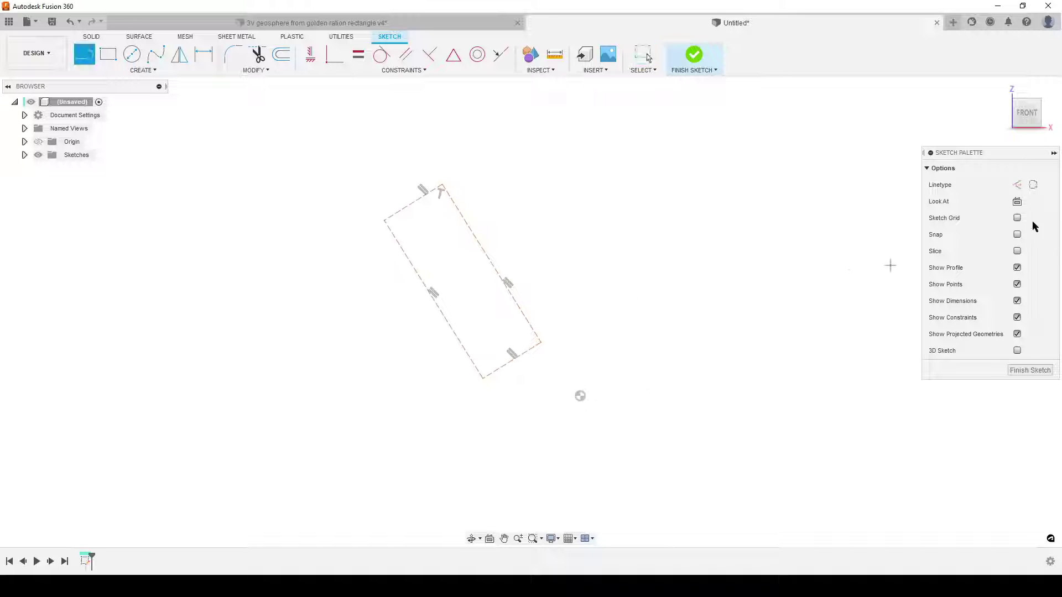
{"action": "left_click", "coordinate": [1017, 184]}
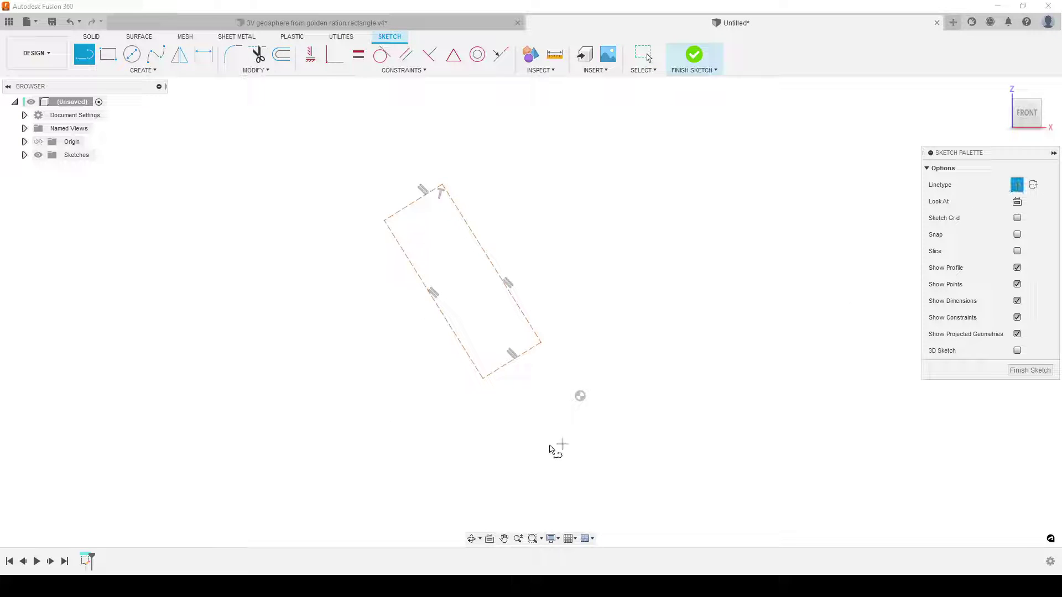
{"action": "left_click", "coordinate": [483, 380]}
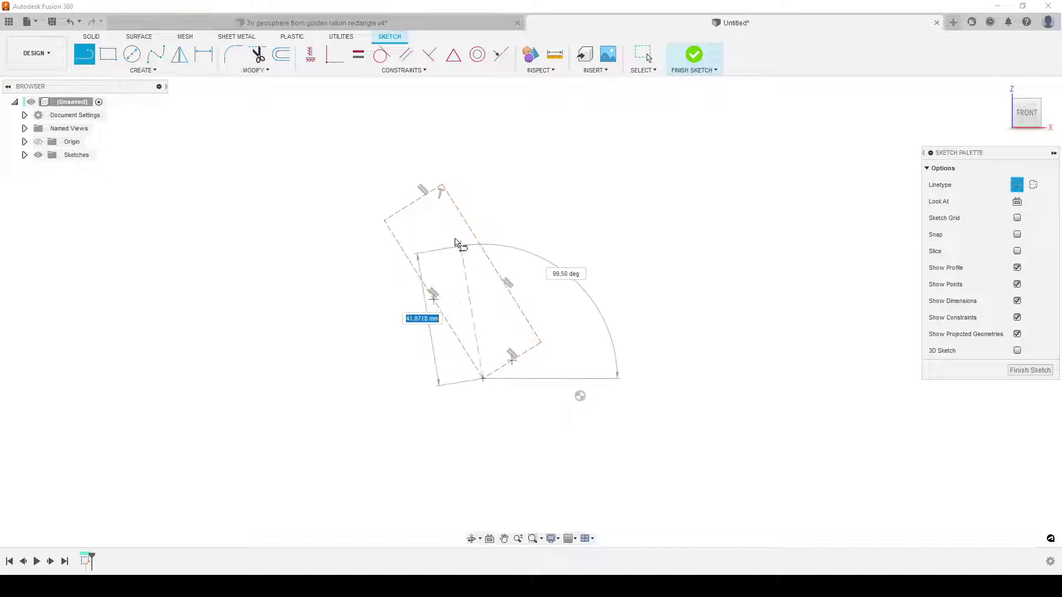
{"action": "key", "text": "ctrl+z"}
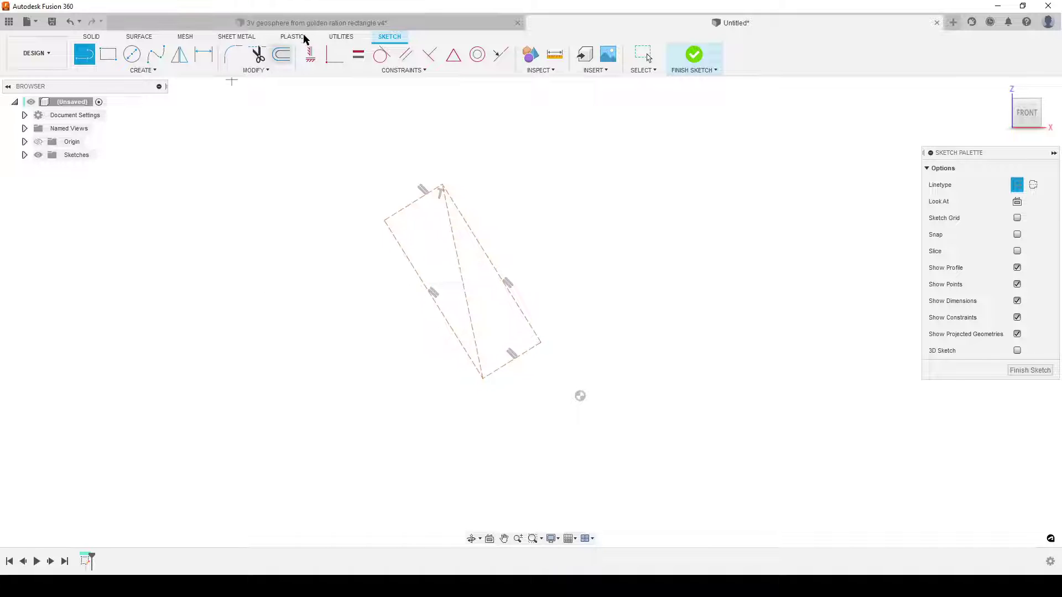
{"action": "left_click", "coordinate": [311, 53]}
{"action": "left_click", "coordinate": [461, 268]}
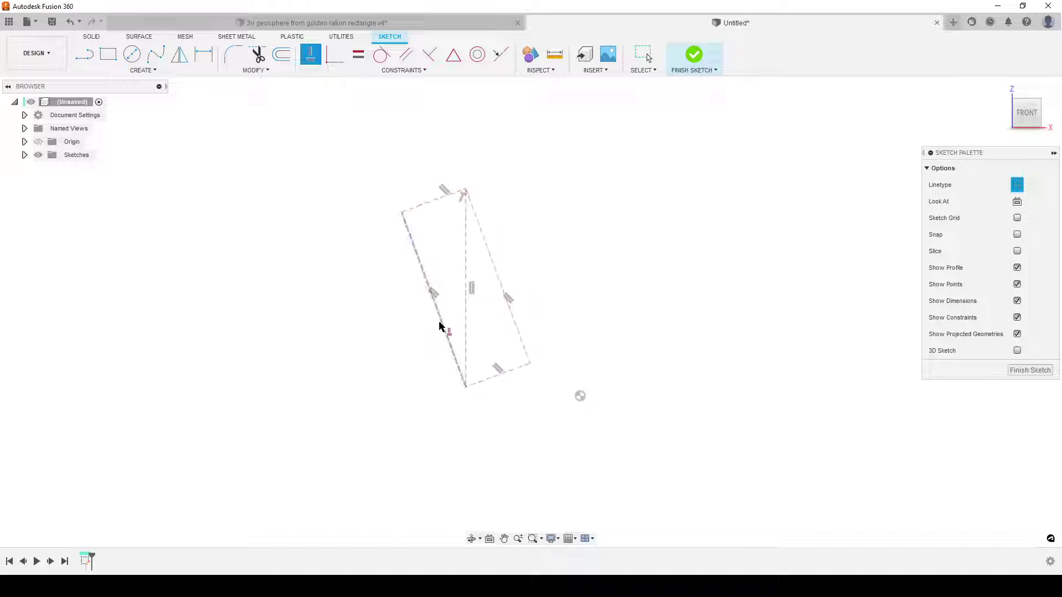
{"action": "left_click", "coordinate": [358, 58]}
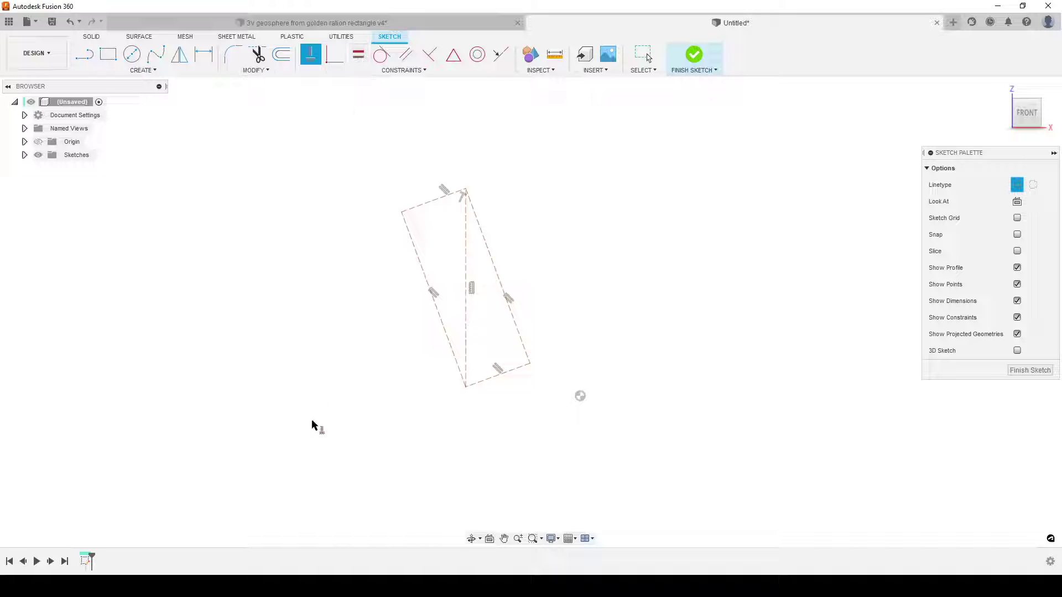
{"action": "left_click", "coordinate": [454, 54]}
{"action": "left_click", "coordinate": [466, 244]}
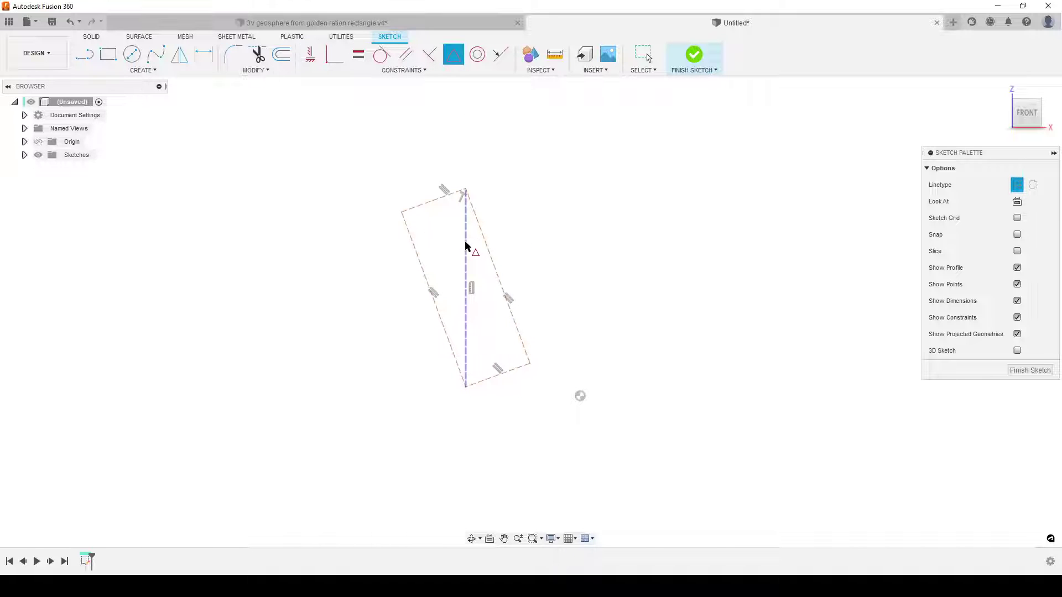
{"action": "left_click", "coordinate": [578, 395]}
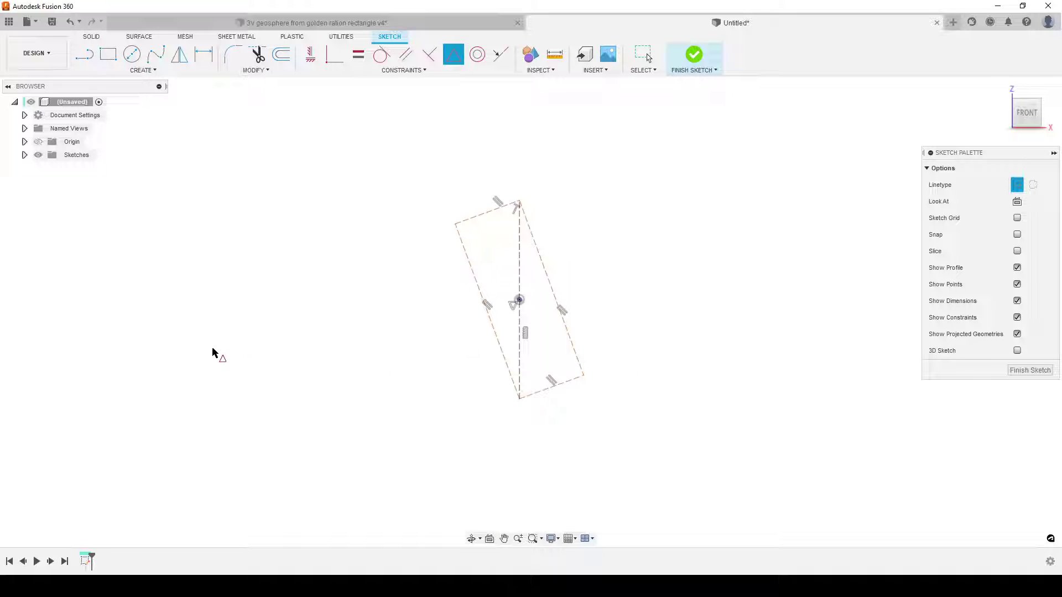
Place a length dimension on the vertical diagonal, left of the rectangle
{"action": "key", "text": "d"}
{"action": "left_click", "coordinate": [518, 272]}
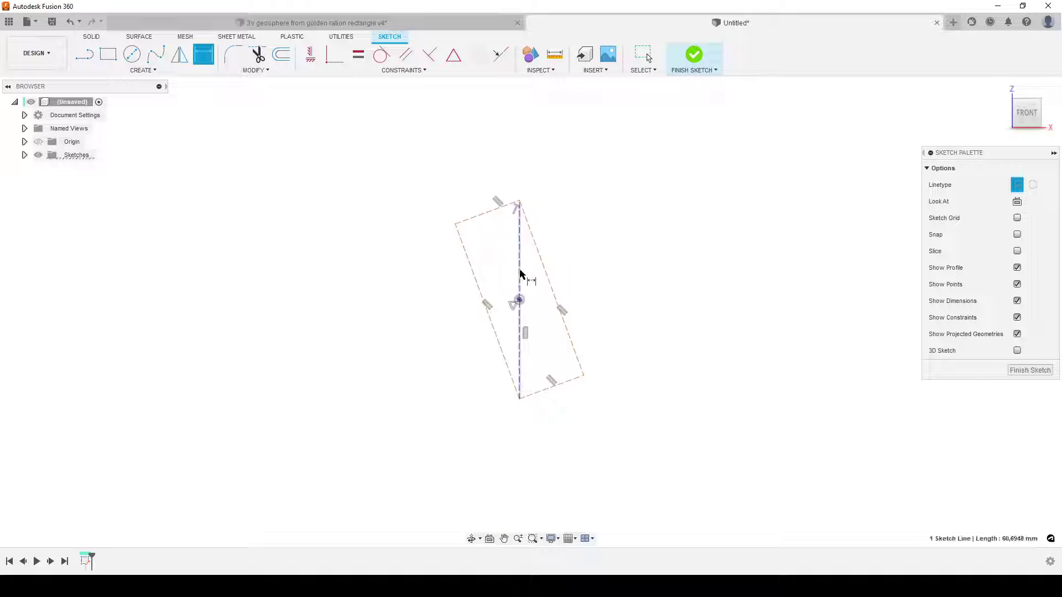
{"action": "left_click", "coordinate": [283, 257]}
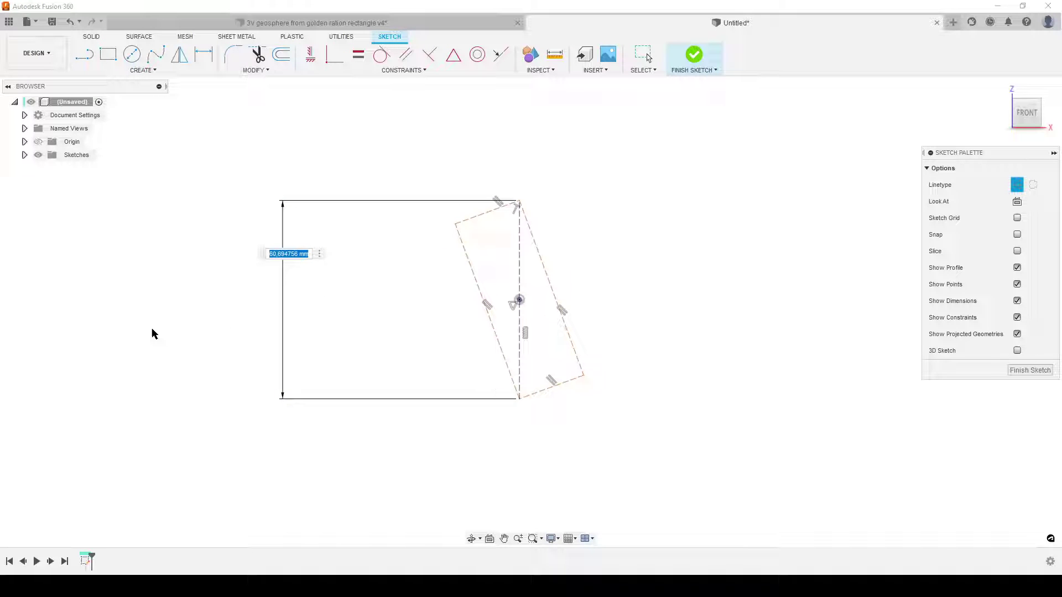
Set the vertical diagonal to 3000 mm and move its dimension left of the rectangle
{"action": "type", "text": "3000"}
{"action": "key", "text": "Return"}
{"action": "key", "text": "d"}
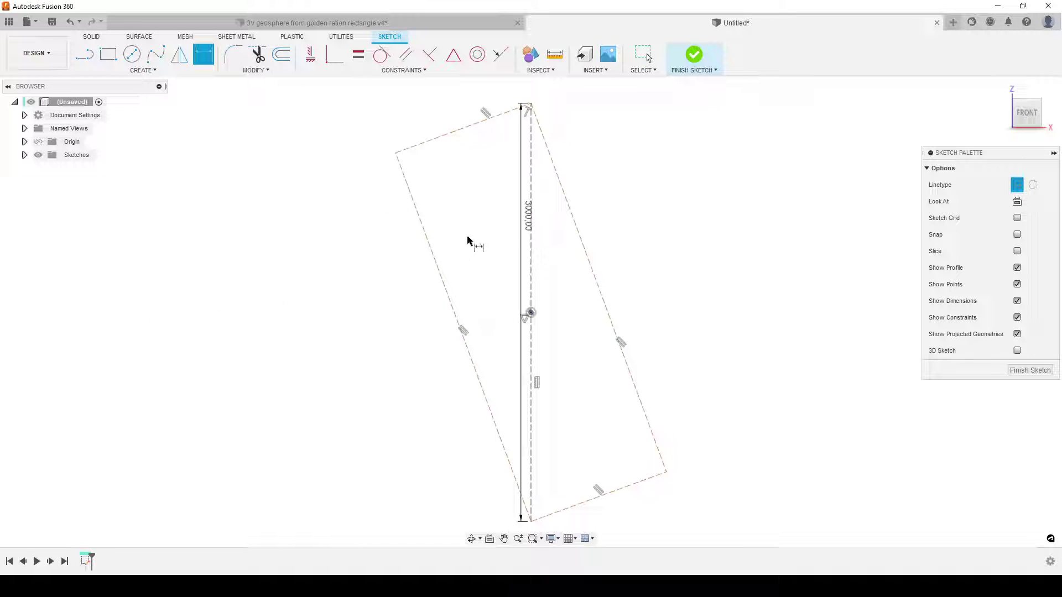
{"action": "key", "text": "Escape"}
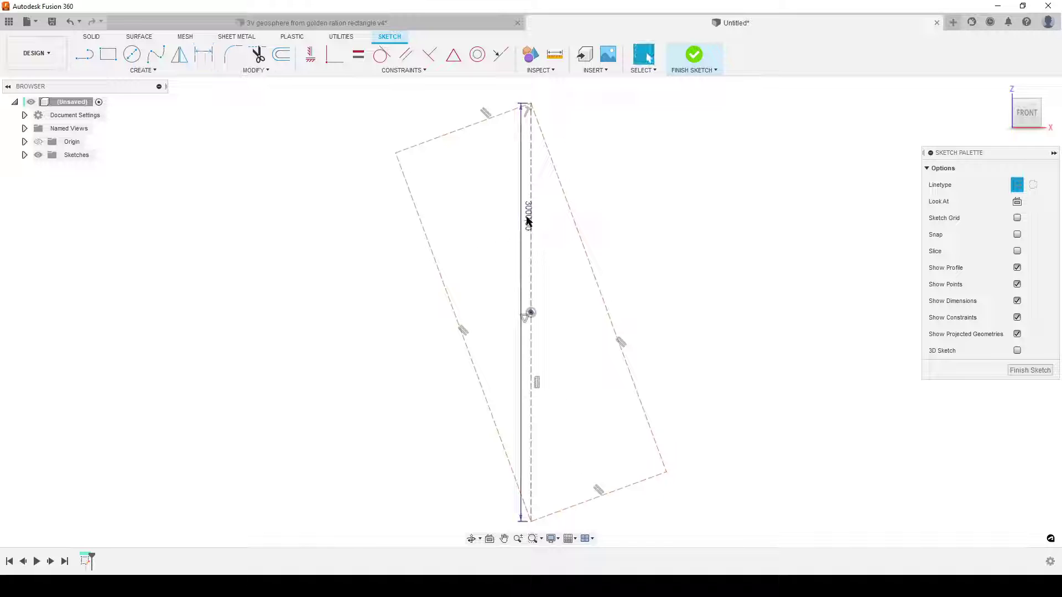
{"action": "left_click_drag", "start_coordinate": [528, 221], "coordinate": [263, 222]}
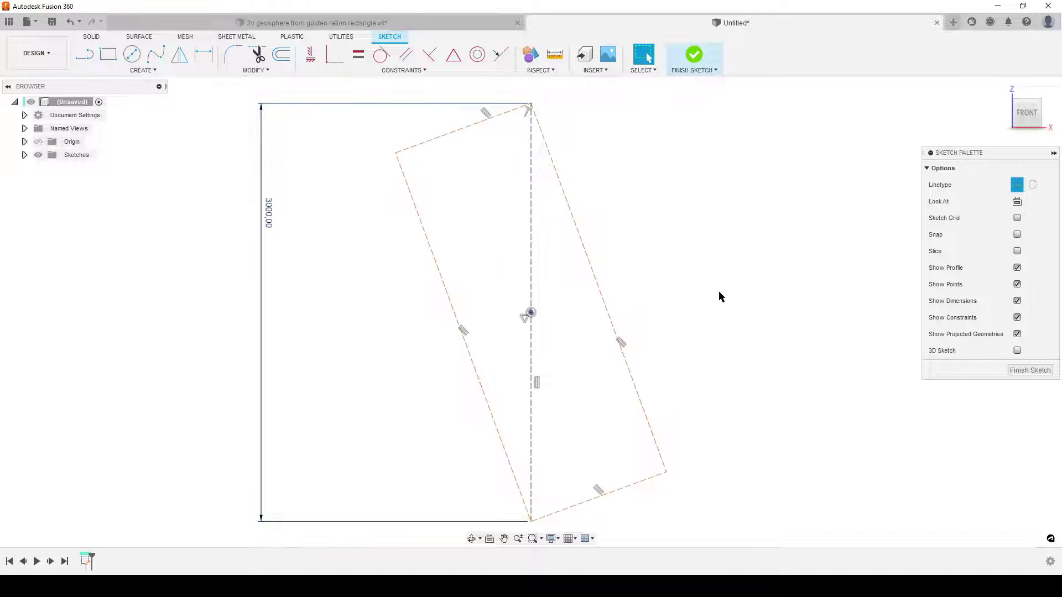
{"action": "scroll", "coordinate": [598, 268], "scroll_direction": "down", "scroll_amount": 2}
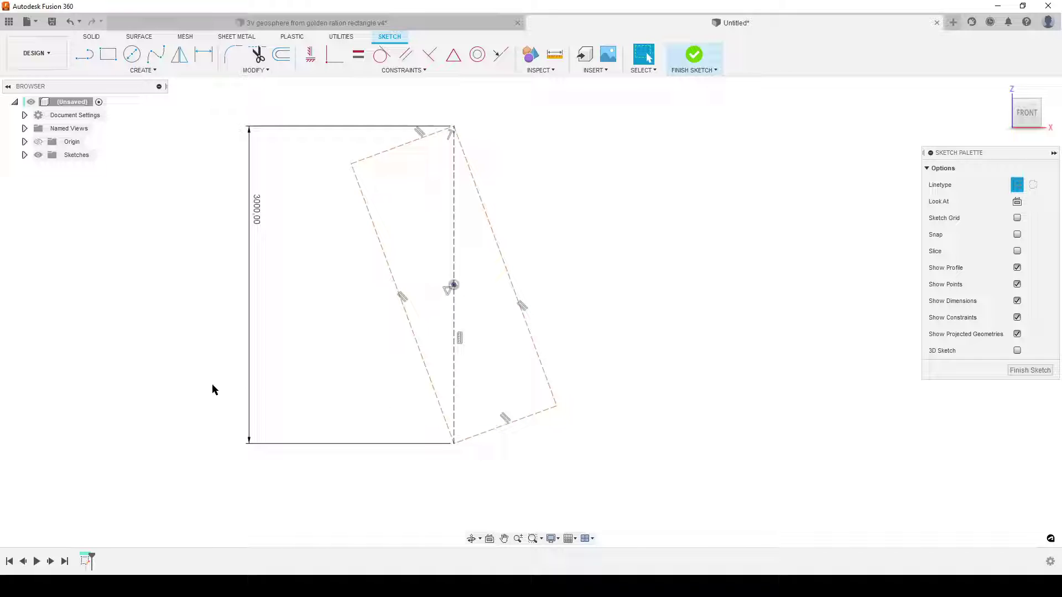
{"action": "key", "text": "l"}
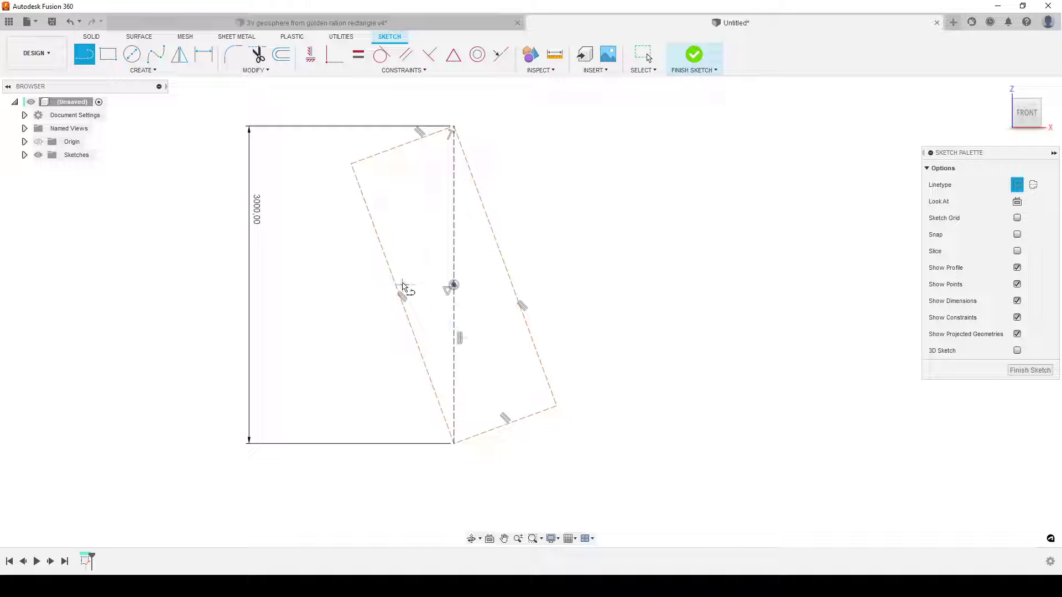
Draw a line across the rectangle from its left edge to its right edge
{"action": "left_click", "coordinate": [408, 319]}
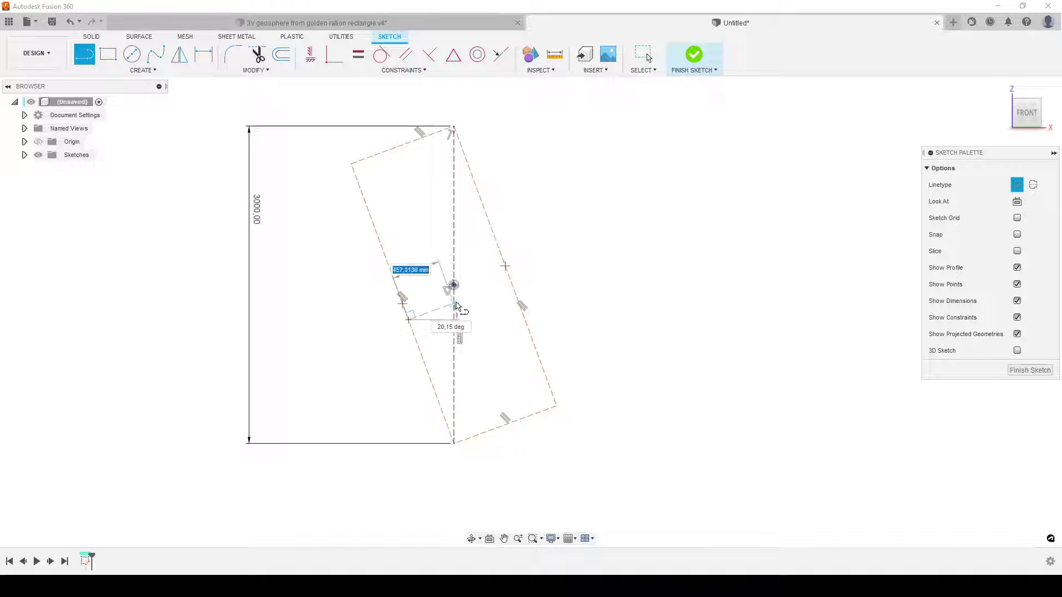
{"action": "double_click", "coordinate": [512, 282]}
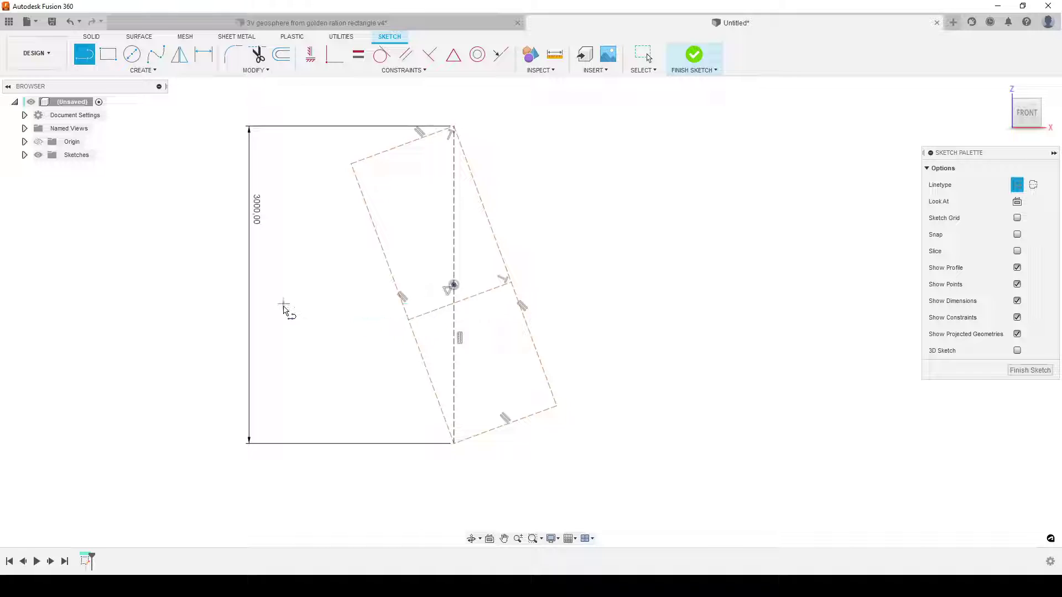
{"action": "key", "text": "Escape"}
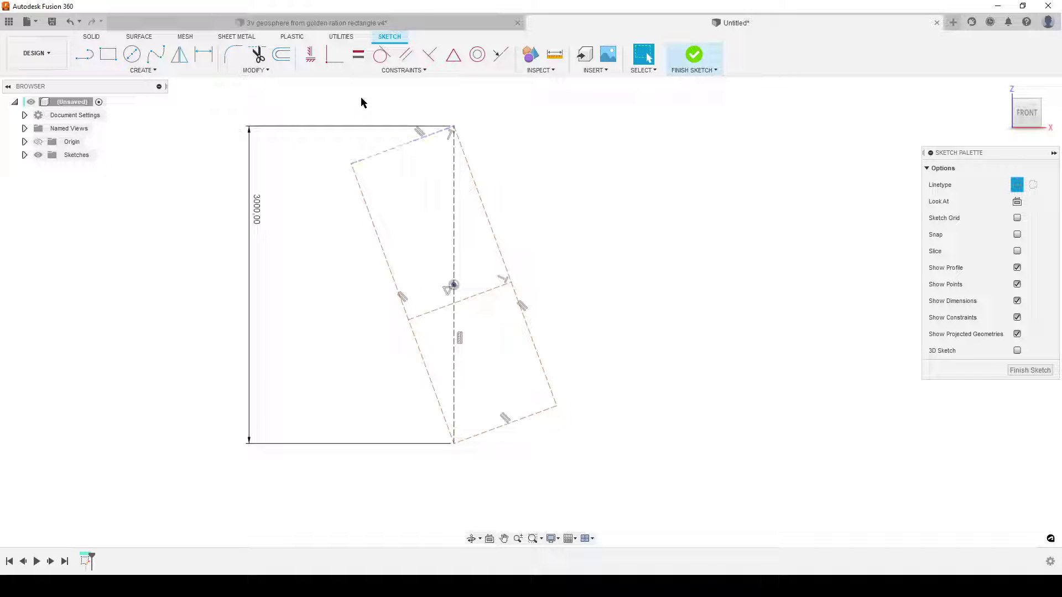
Break the left edge at the new line and make its upper segment equal to the top edge
{"action": "left_click", "coordinate": [246, 71]}
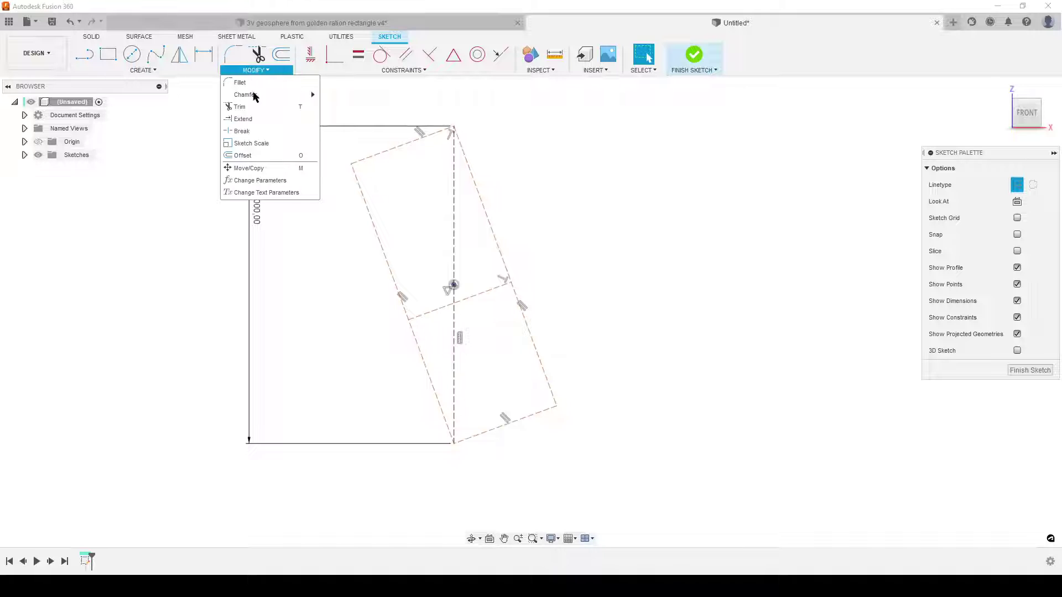
{"action": "left_click", "coordinate": [241, 131]}
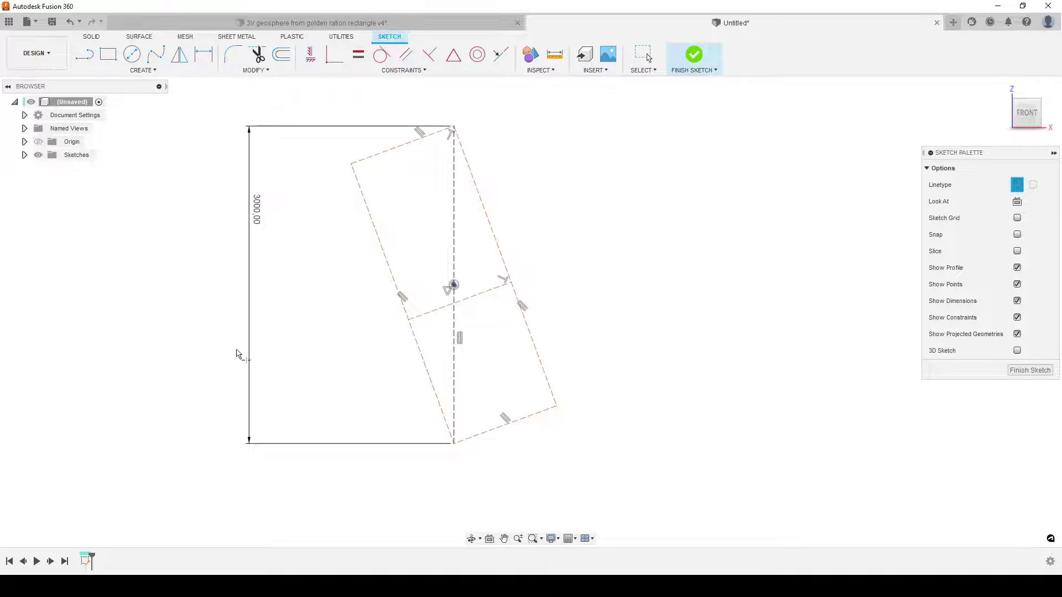
{"action": "left_click", "coordinate": [385, 262]}
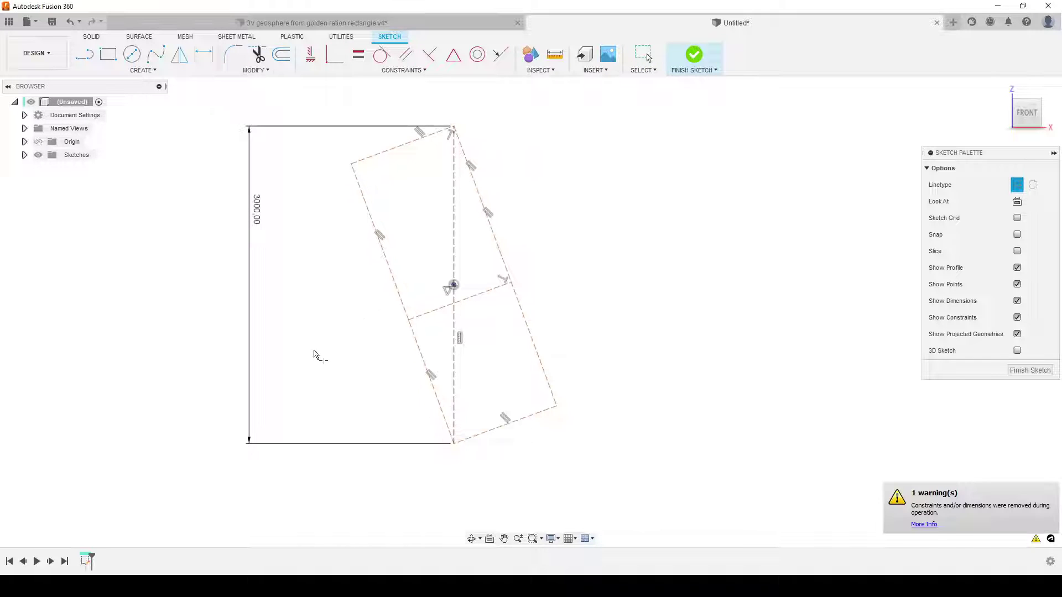
{"action": "left_click", "coordinate": [357, 55]}
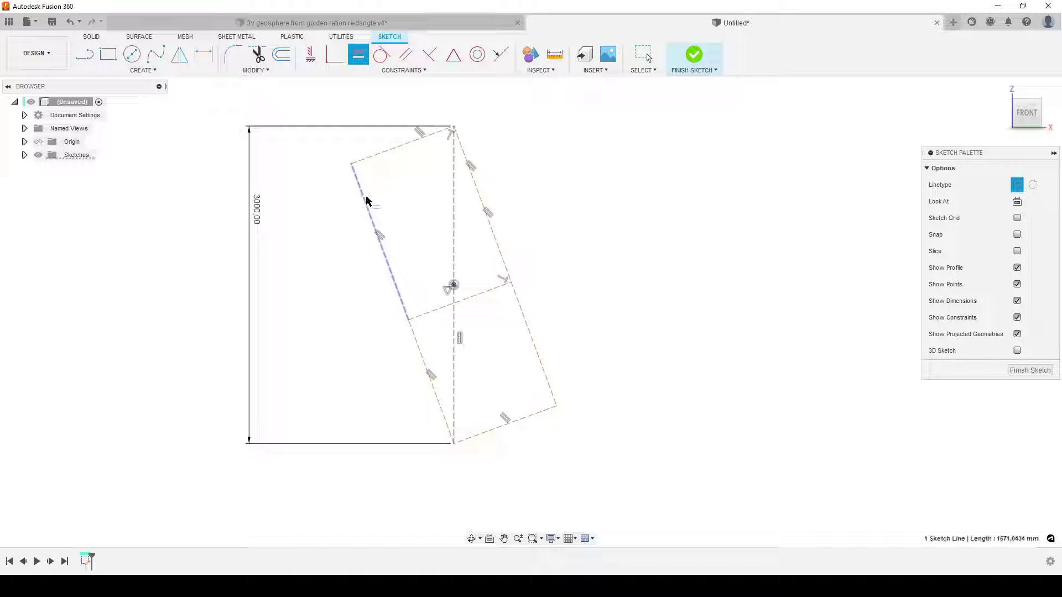
{"action": "left_click", "coordinate": [389, 151]}
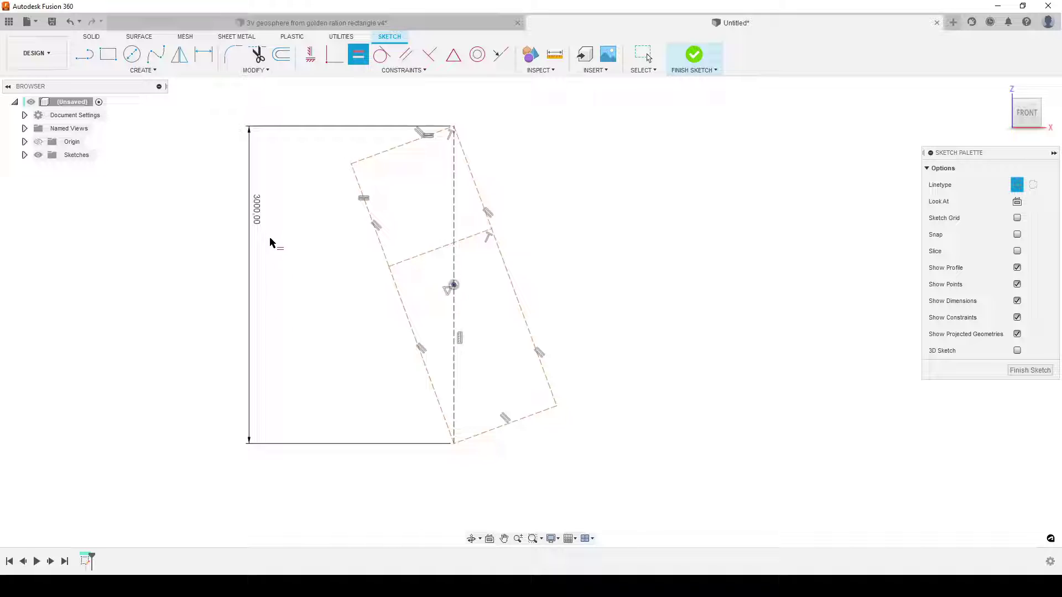
{"action": "type", "text": "s"}
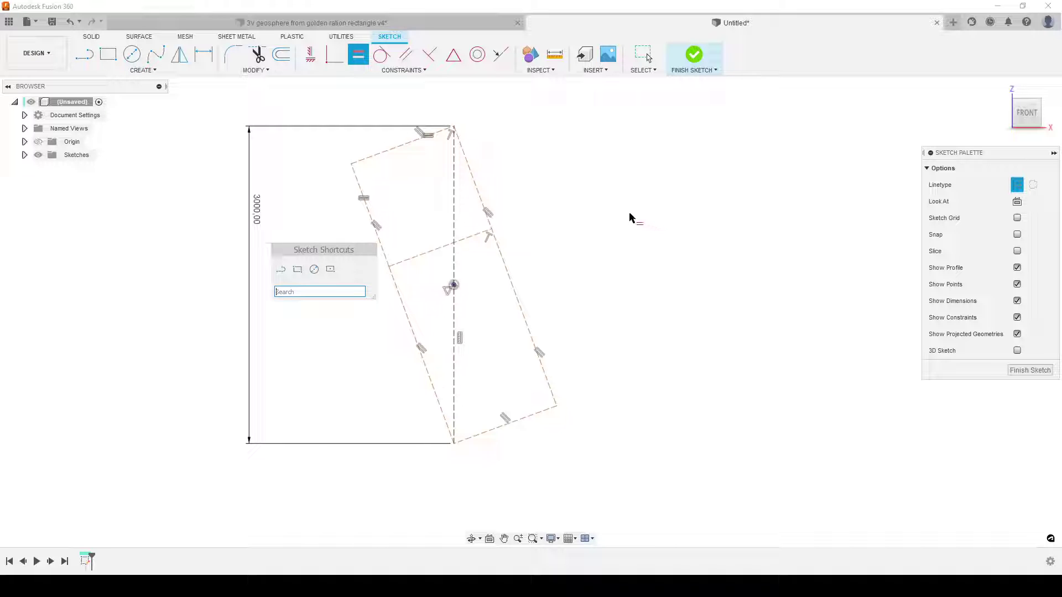
{"action": "type", "text": "arc"}
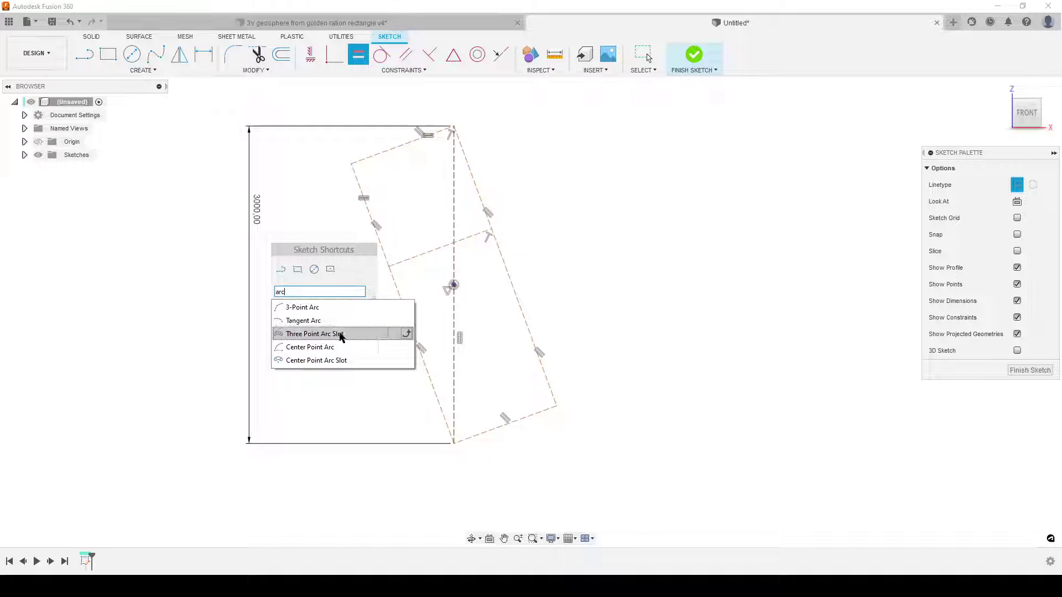
Draw a centre-point arc from the left edge and make its end coincide with the bottom corner
{"action": "left_click", "coordinate": [334, 347]}
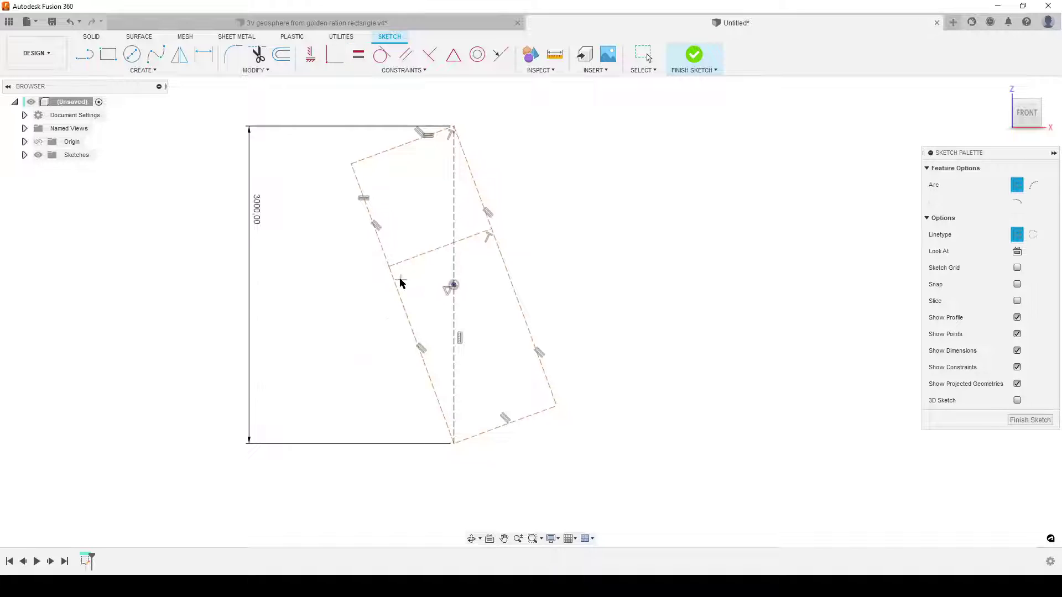
{"action": "left_click", "coordinate": [369, 215]}
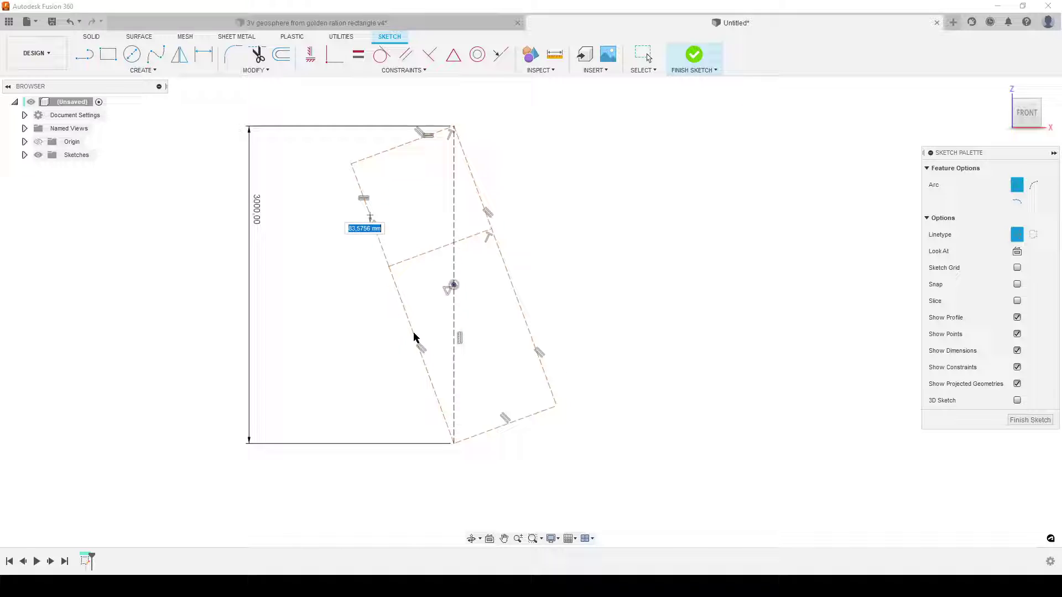
{"action": "left_click", "coordinate": [490, 231]}
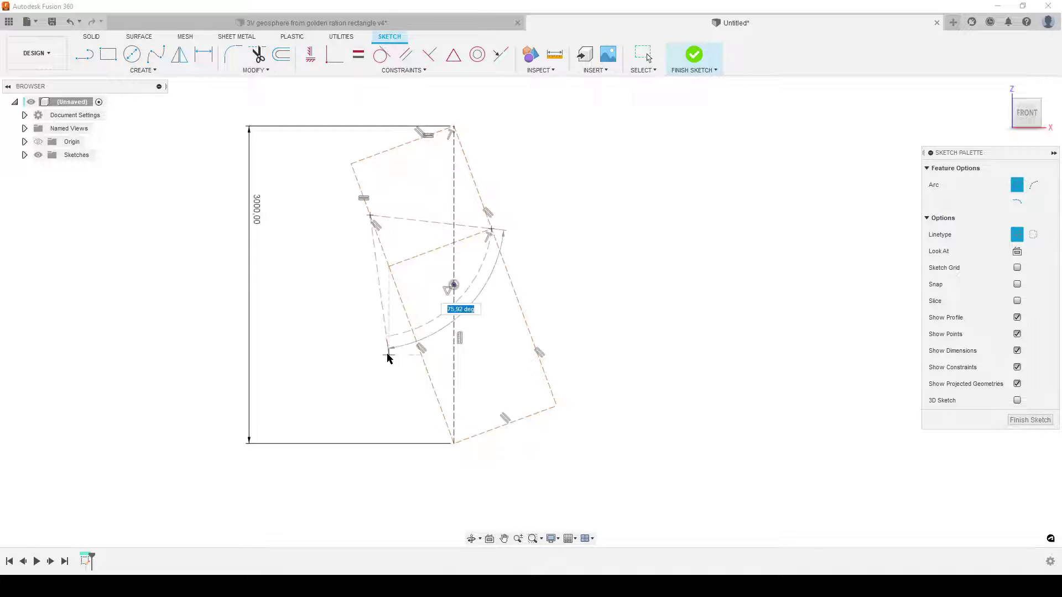
{"action": "left_click", "coordinate": [384, 353]}
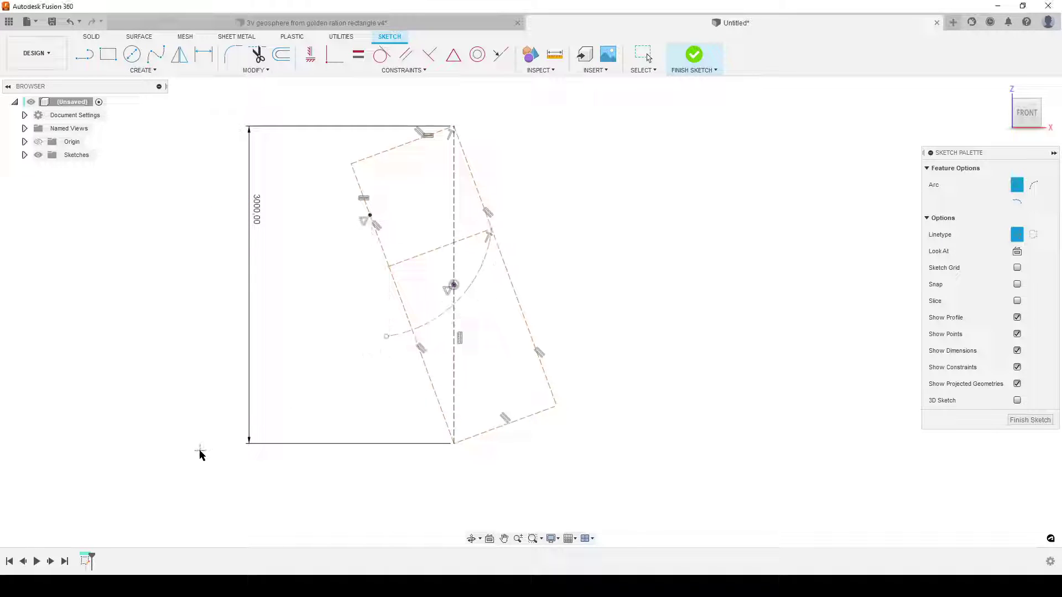
{"action": "left_click", "coordinate": [334, 54]}
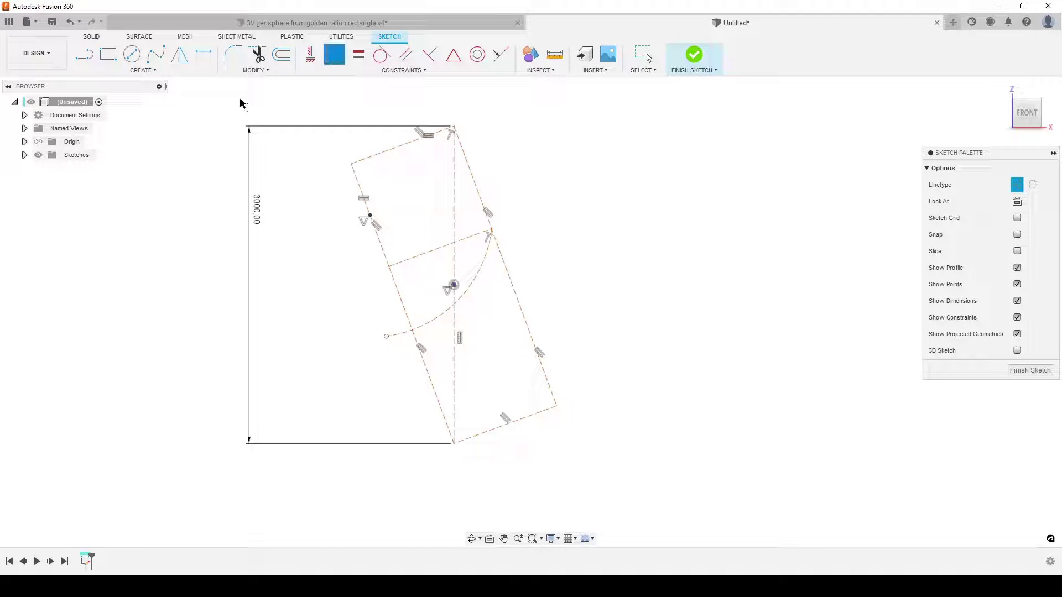
{"action": "left_click", "coordinate": [386, 337]}
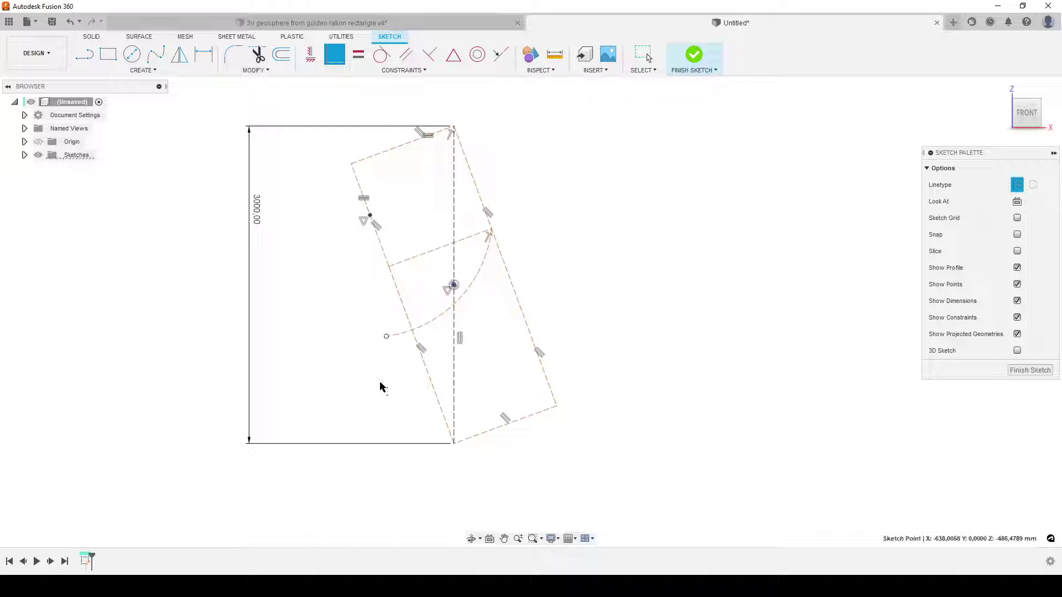
{"action": "left_click", "coordinate": [454, 445]}
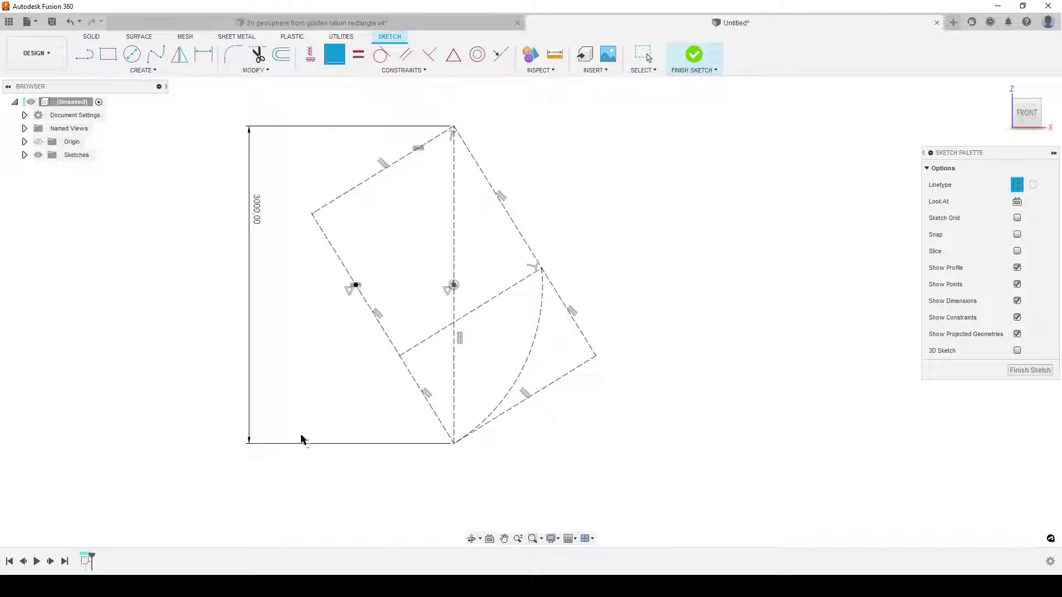
{"action": "key", "text": "Escape"}
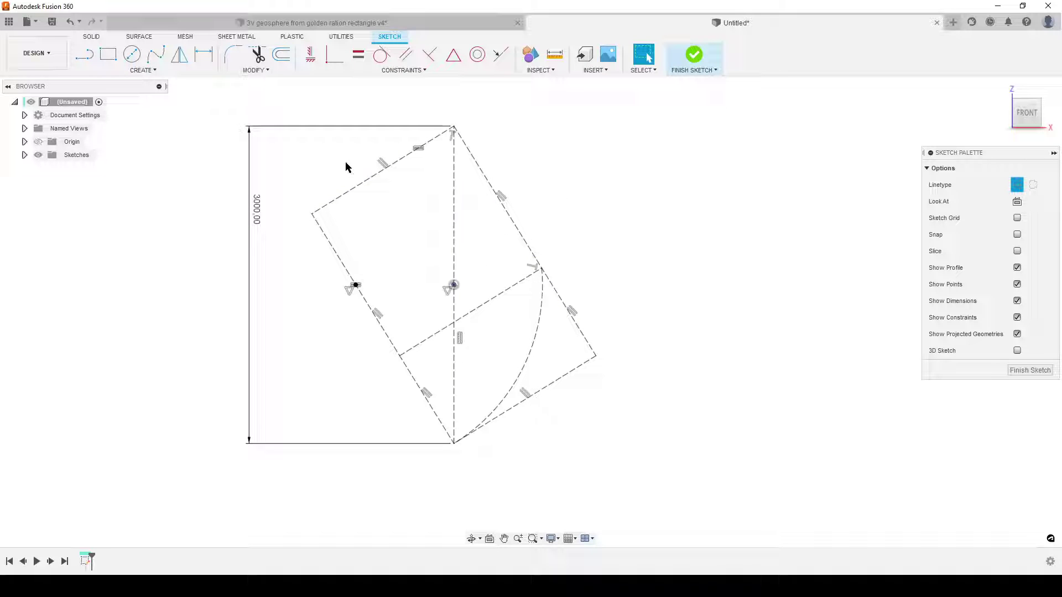
{"action": "key", "text": "l"}
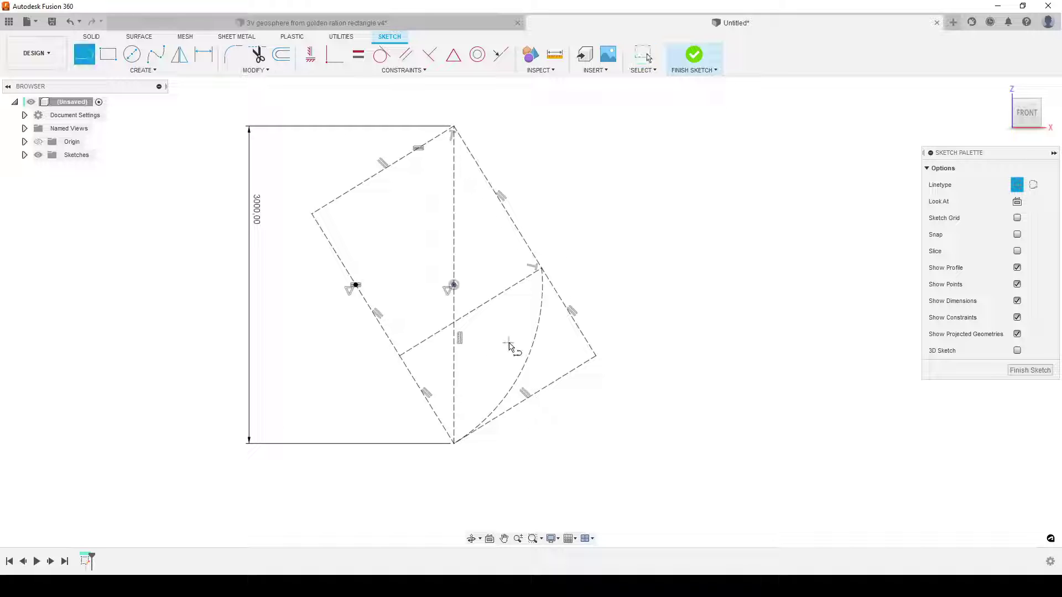
Draw a construction line whose midpoint sits on the centre point
{"action": "left_click", "coordinate": [307, 355]}
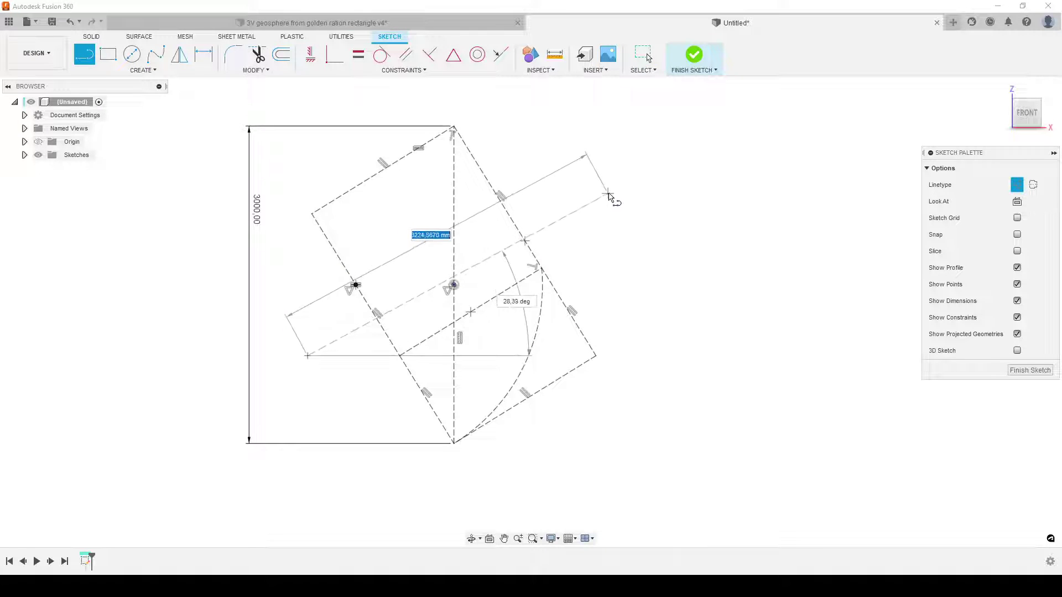
{"action": "left_click", "coordinate": [608, 193]}
{"action": "key", "text": "Escape"}
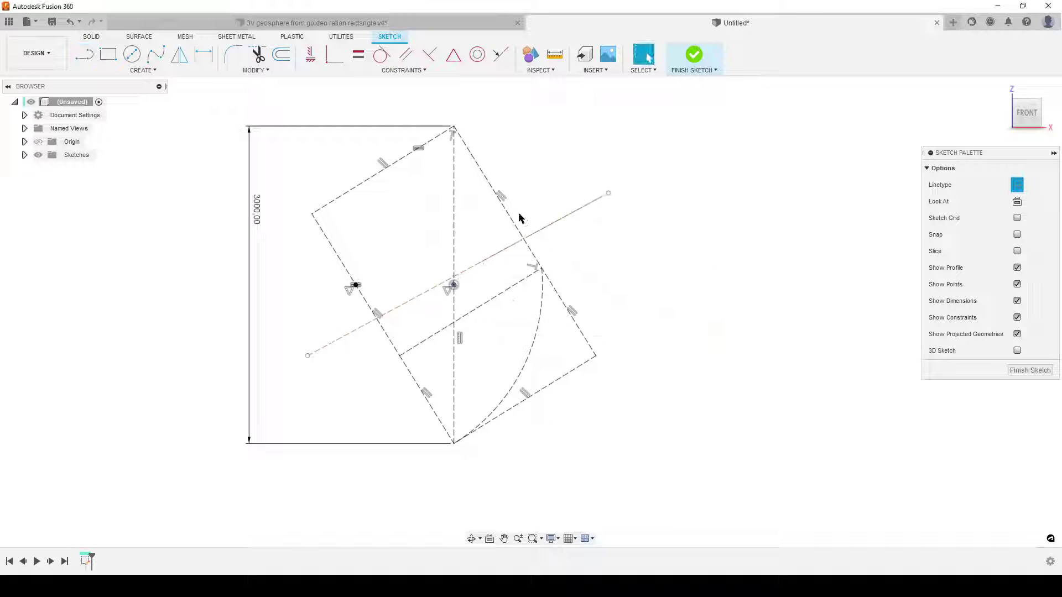
{"action": "left_click", "coordinate": [453, 53]}
{"action": "left_click", "coordinate": [585, 212]}
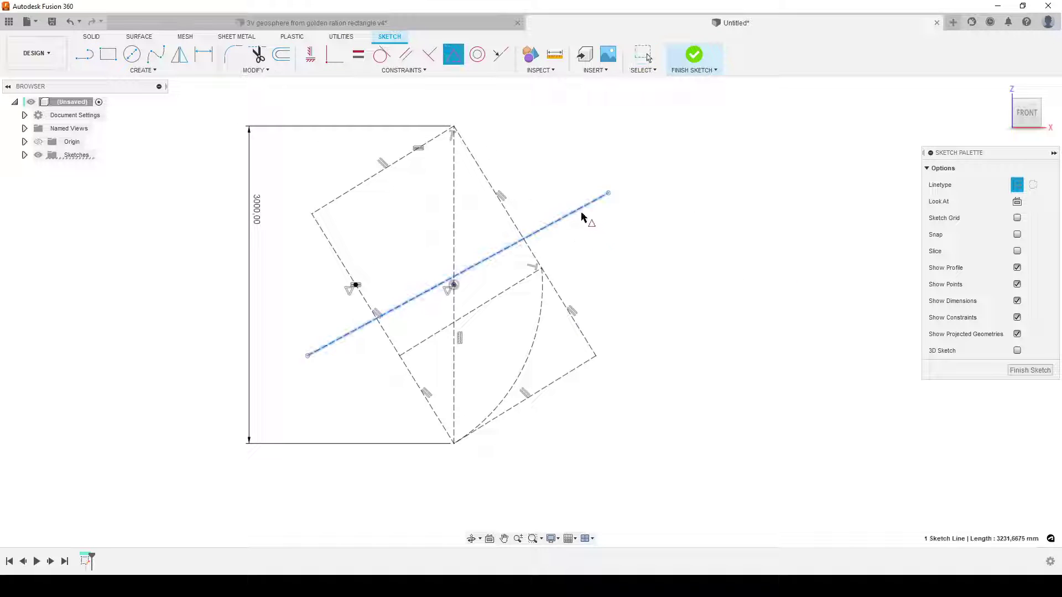
{"action": "left_click", "coordinate": [454, 285]}
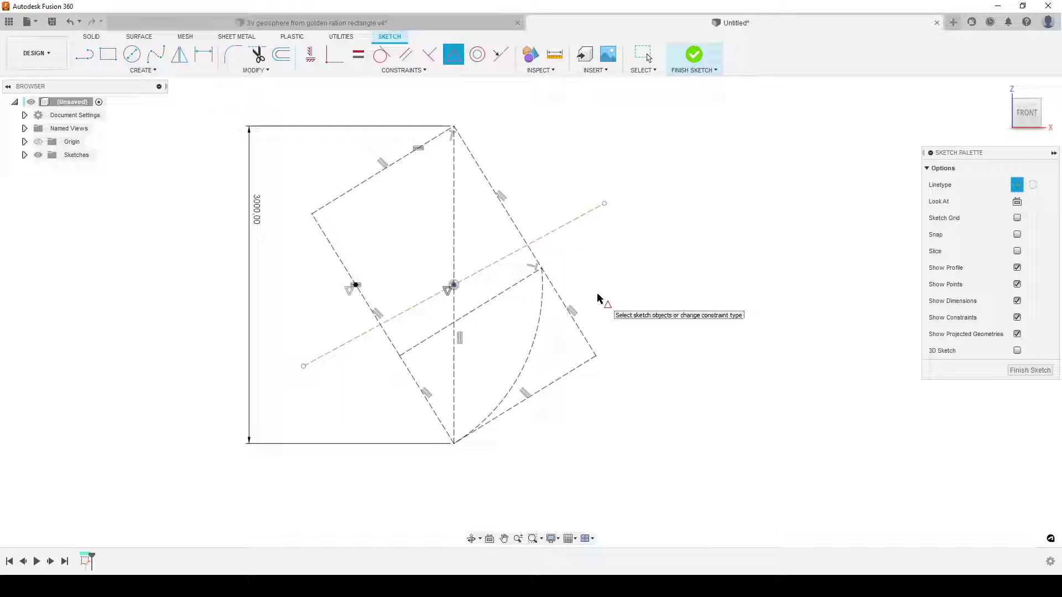
Make the construction line perpendicular to the right edge and equal to it in length
{"action": "left_click", "coordinate": [431, 56]}
{"action": "left_click", "coordinate": [549, 235]}
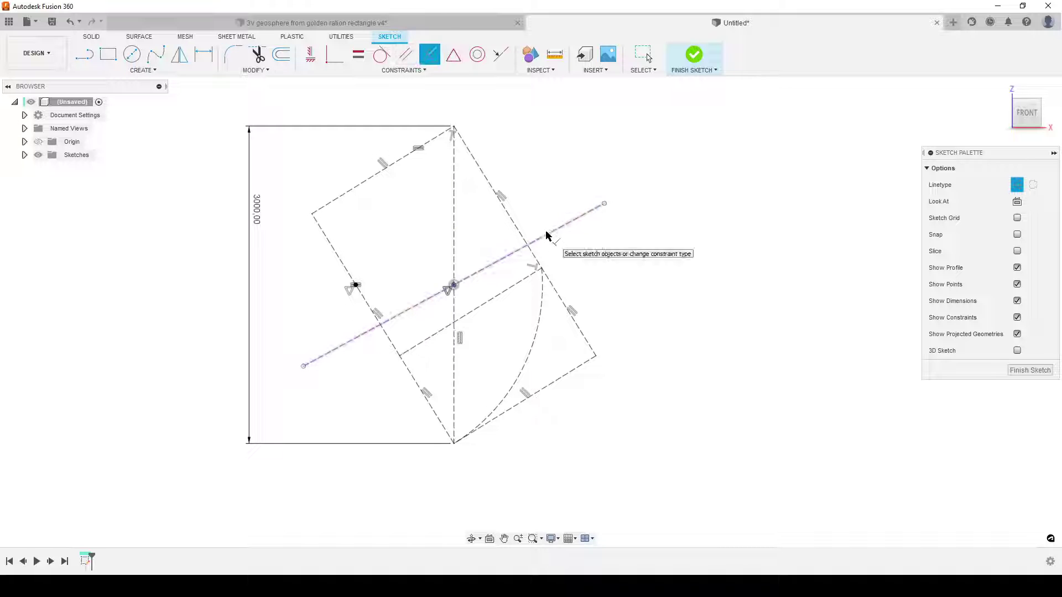
{"action": "left_click", "coordinate": [513, 224]}
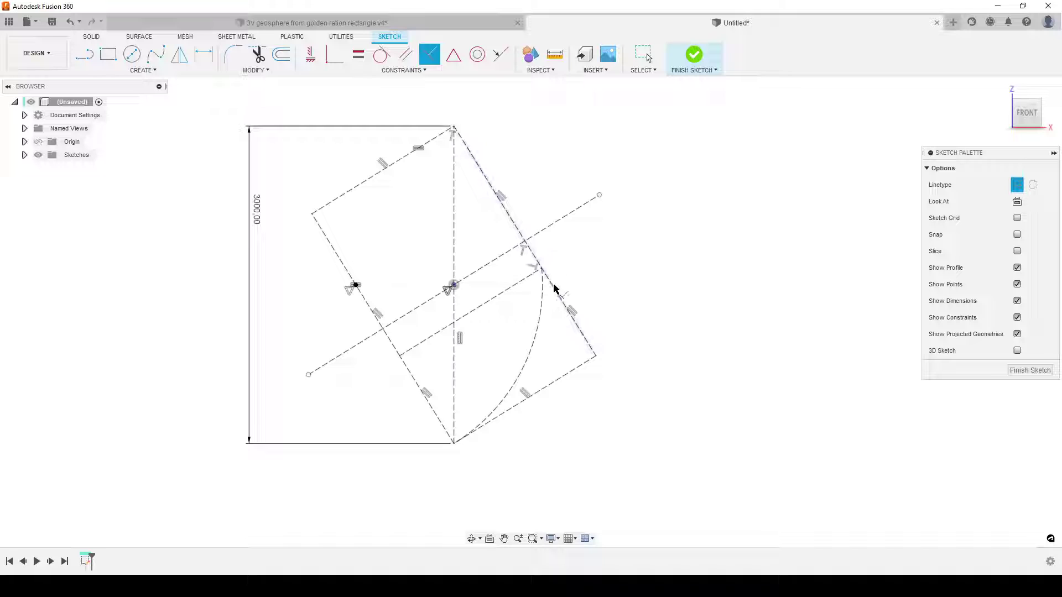
{"action": "left_click", "coordinate": [358, 54]}
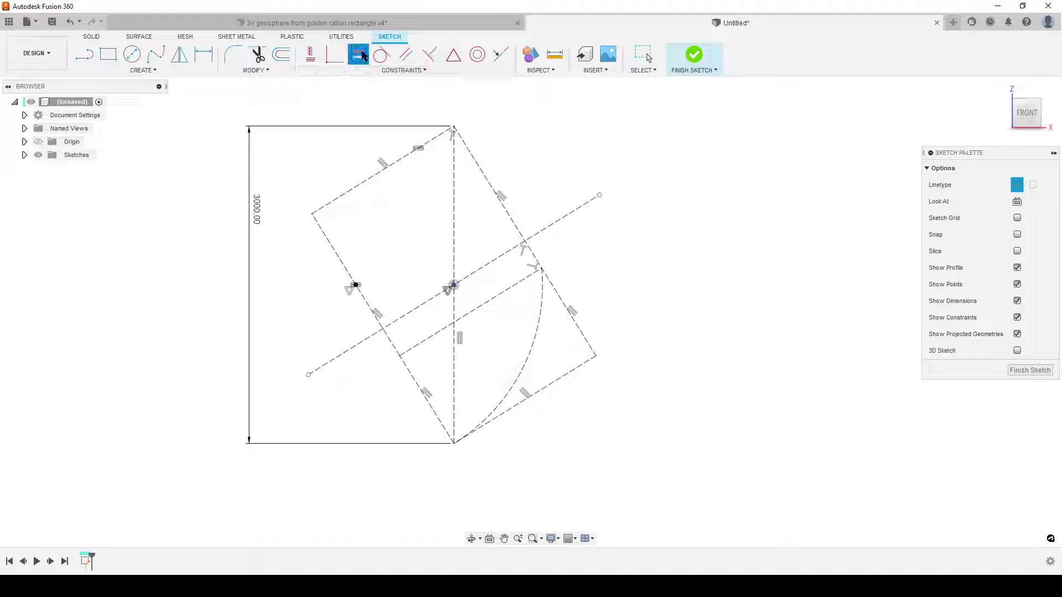
{"action": "left_click", "coordinate": [569, 213]}
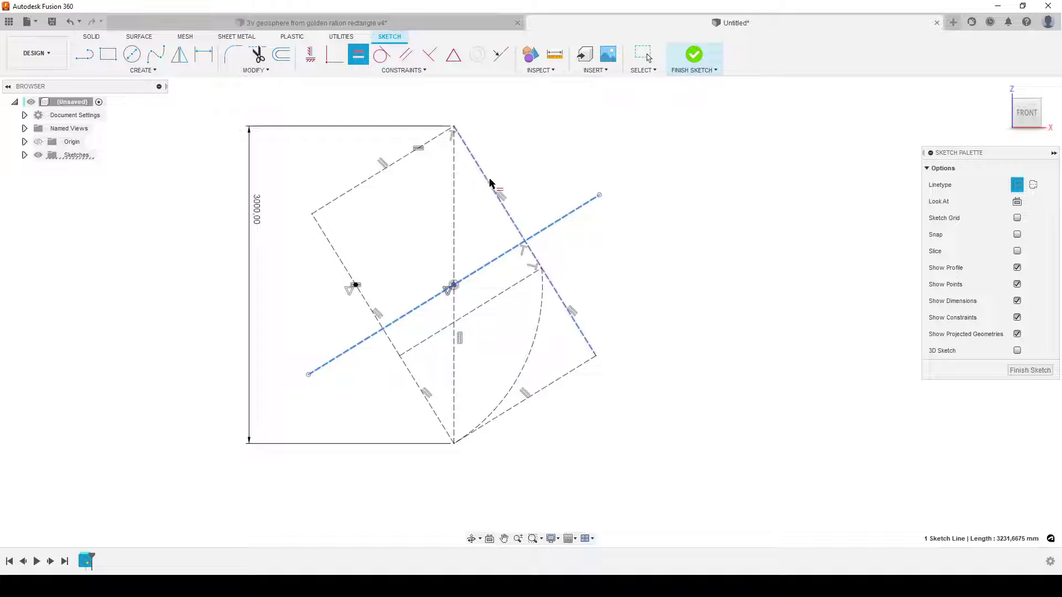
{"action": "left_click", "coordinate": [489, 184]}
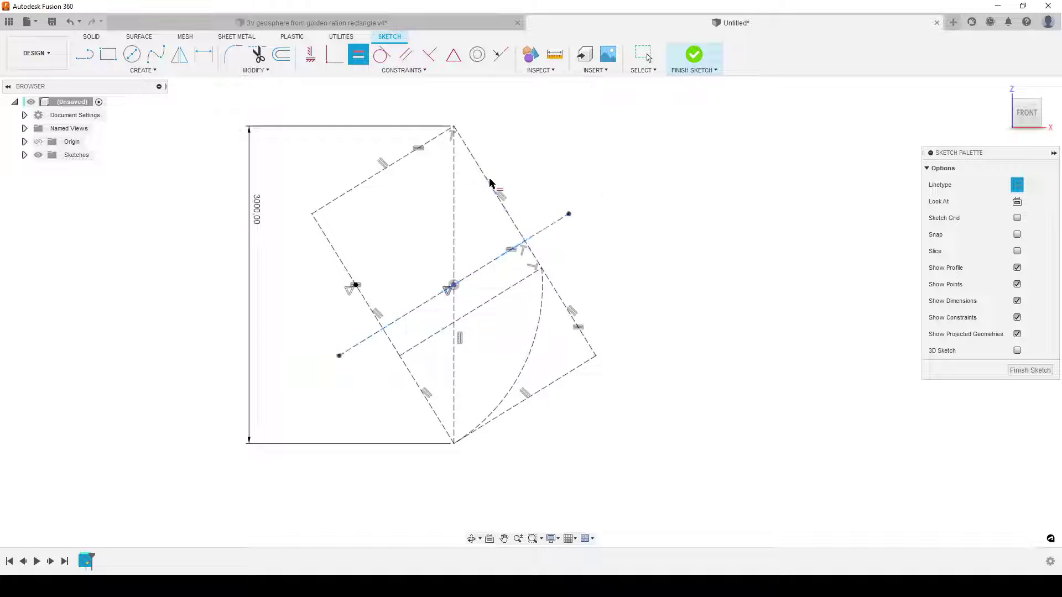
Draw a solid line from the construction line's upper end to the top vertex and finish Sketch1
{"action": "left_click", "coordinate": [23, 155]}
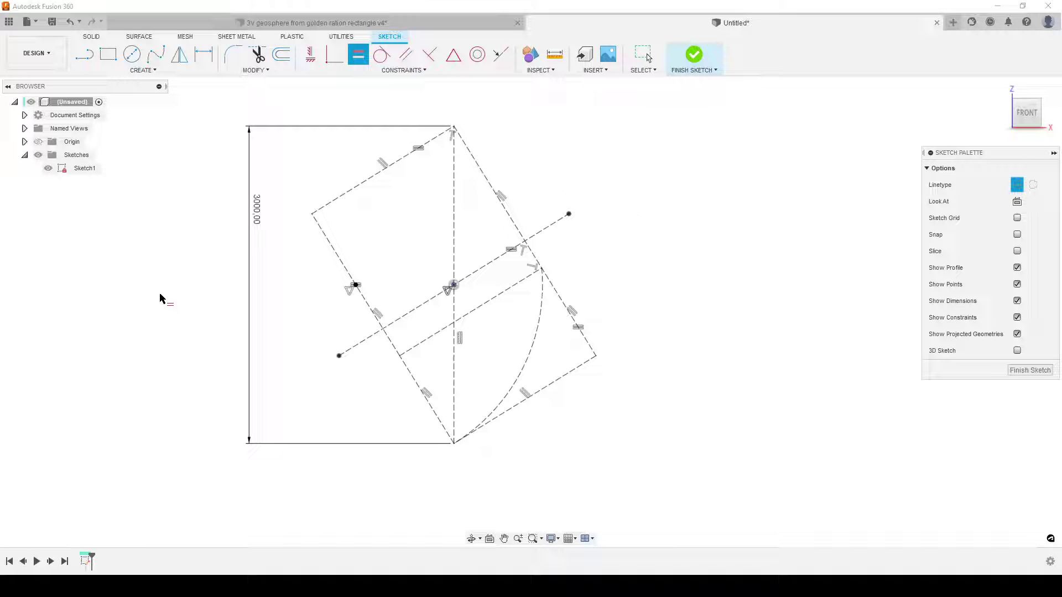
{"action": "key", "text": "l"}
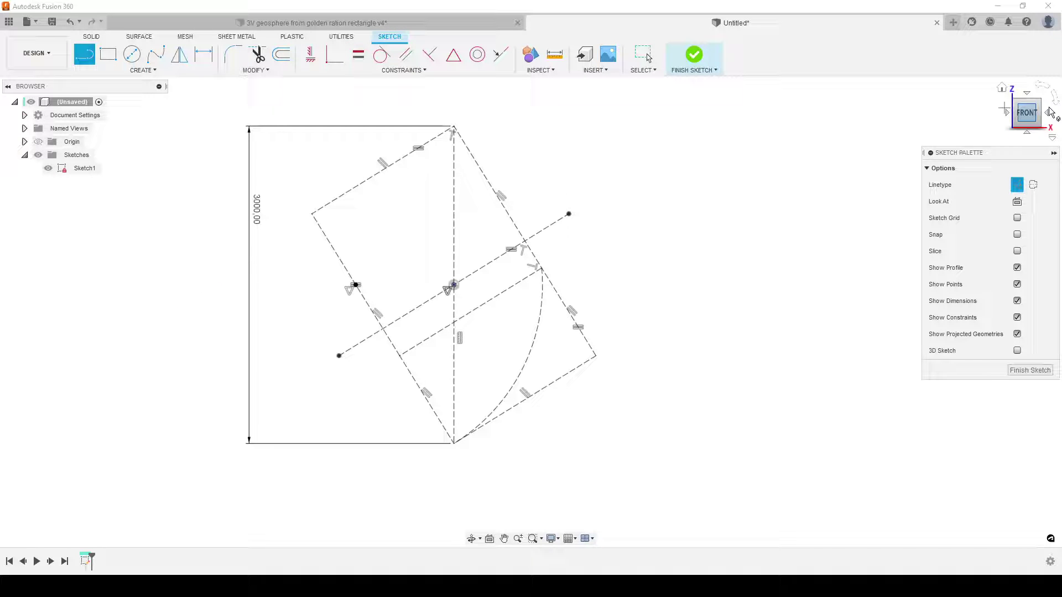
{"action": "left_click", "coordinate": [1017, 184]}
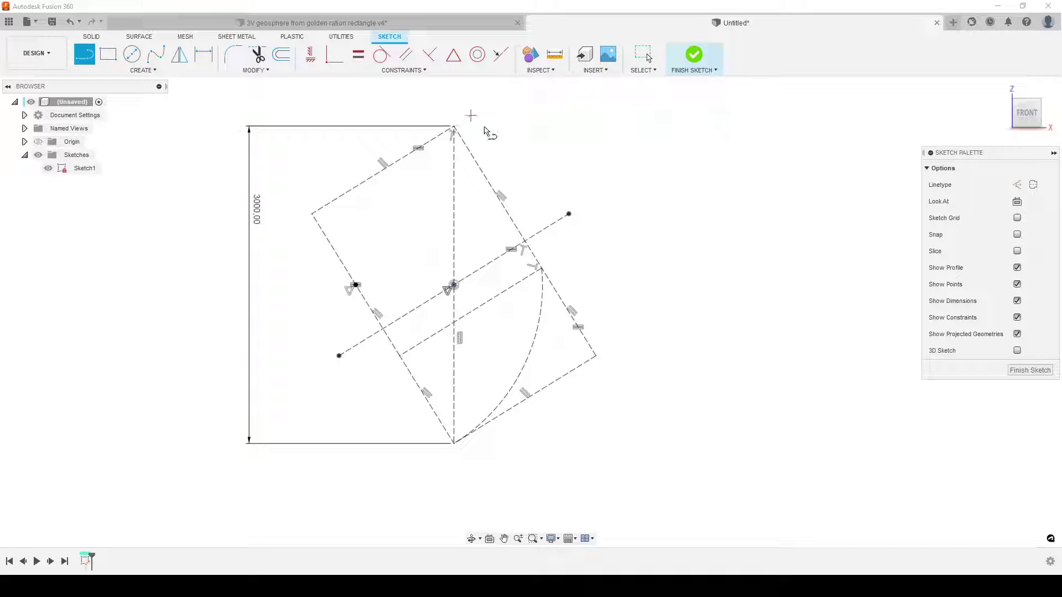
{"action": "left_click", "coordinate": [568, 213]}
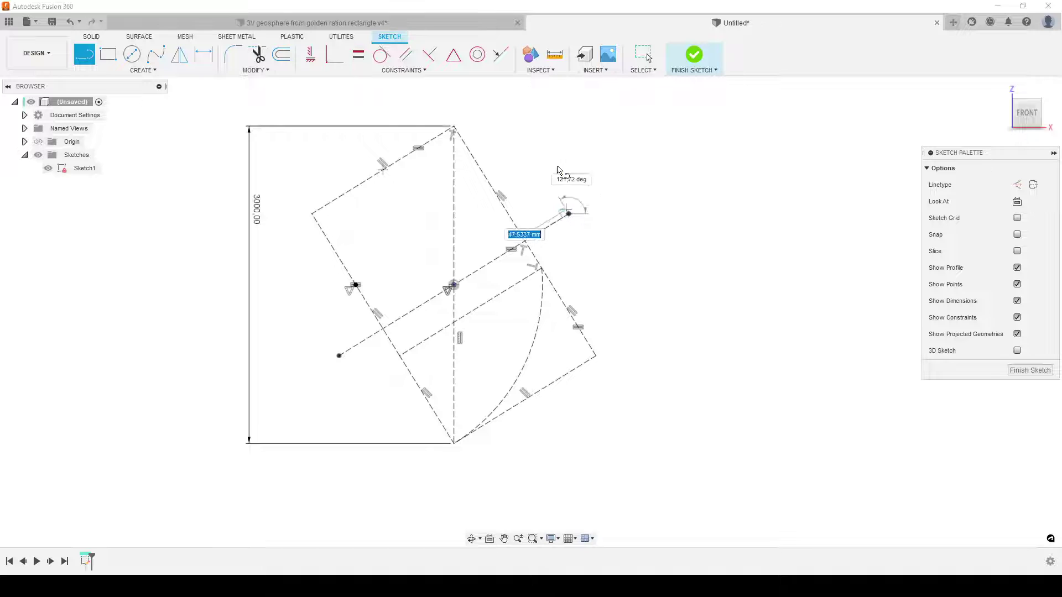
{"action": "left_click", "coordinate": [454, 128]}
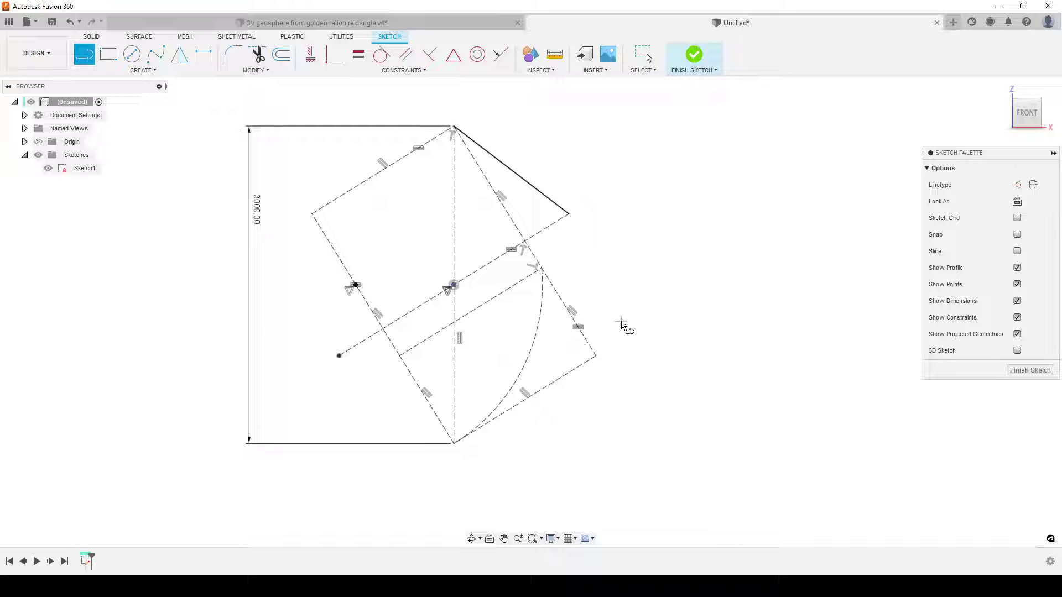
{"action": "left_click", "coordinate": [1030, 371]}
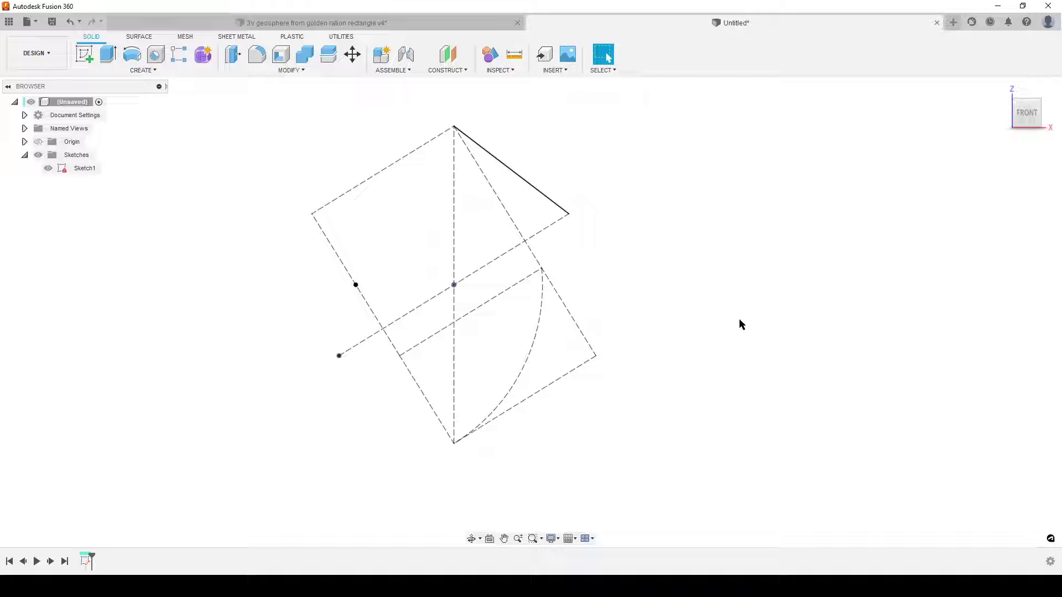
{"action": "mouse_move", "coordinate": [750, 320]}
{"action": "middle_mouse_down", "text": "shift"}
{"action": "mouse_move", "coordinate": [708, 365]}
{"action": "mouse_move", "coordinate": [702, 353]}
{"action": "mouse_move", "coordinate": [713, 356]}
{"action": "middle_mouse_up", "text": "shift"}
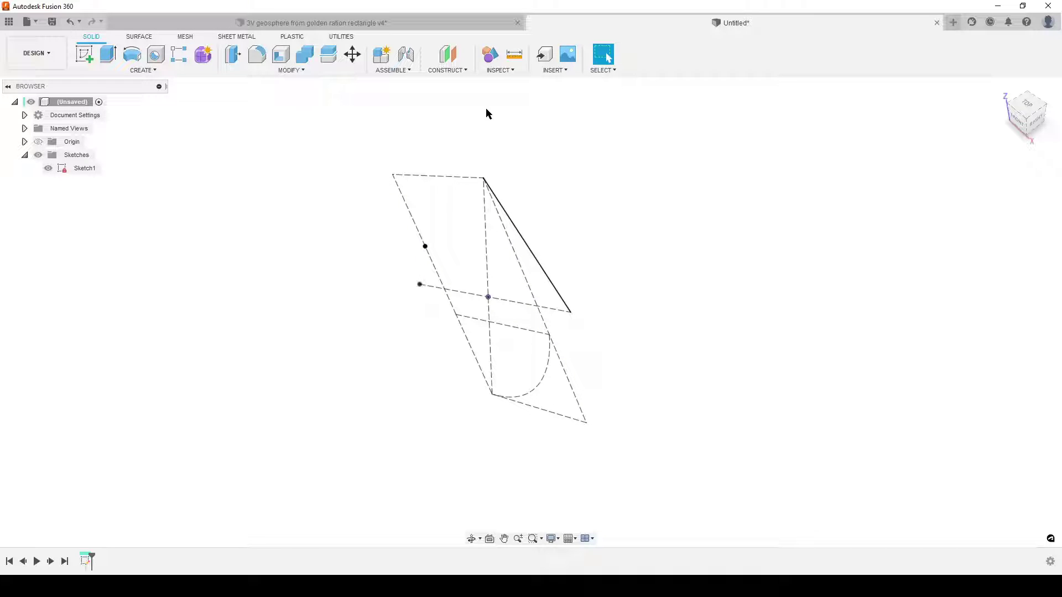
Create a Plane at Angle hinged on the solid sketch line, previewed at 0.00 deg
{"action": "left_click", "coordinate": [444, 70]}
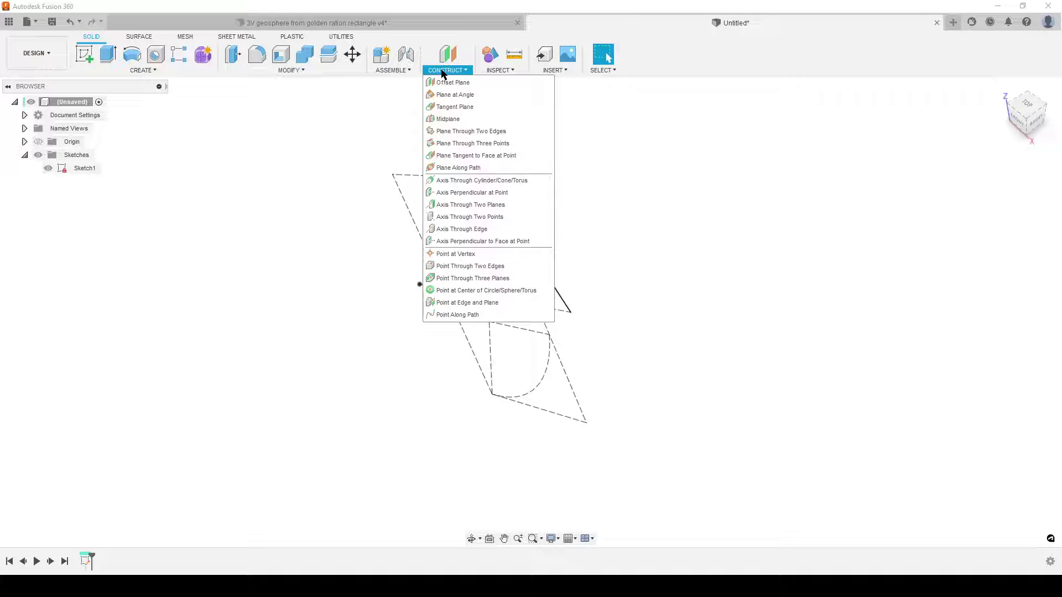
{"action": "left_click", "coordinate": [463, 95]}
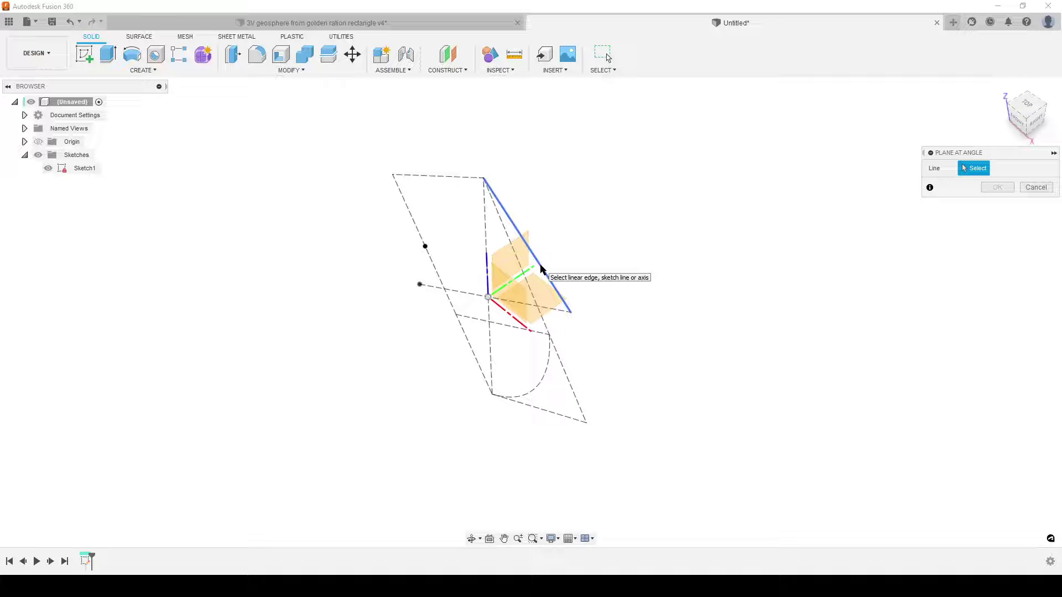
{"action": "left_click", "coordinate": [541, 269]}
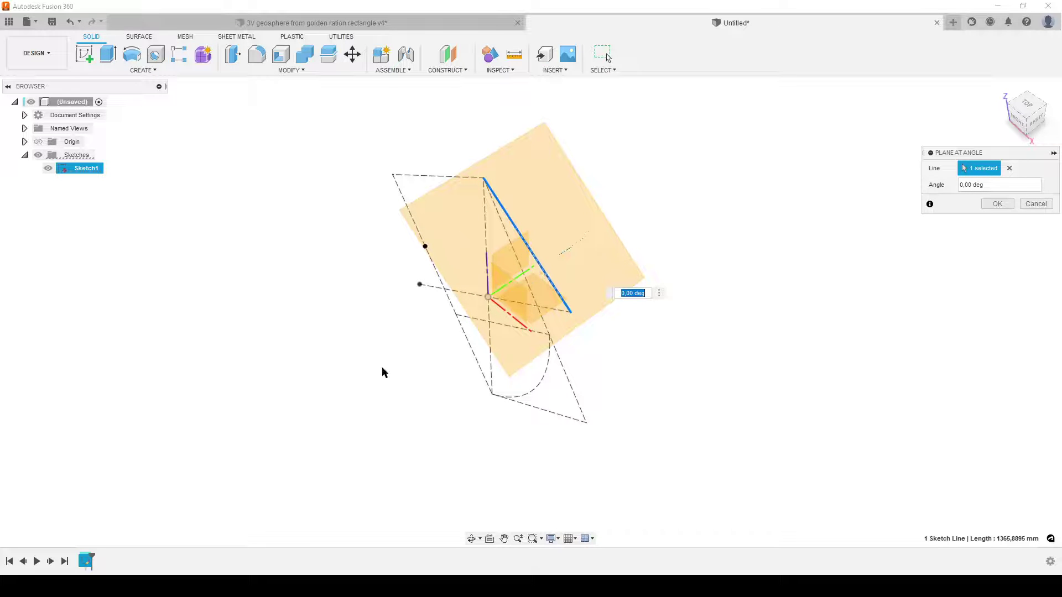
{"action": "mouse_move", "coordinate": [679, 390]}
{"action": "middle_mouse_down", "text": "shift"}
{"action": "mouse_move", "coordinate": [732, 329]}
{"action": "mouse_move", "coordinate": [675, 358]}
{"action": "mouse_move", "coordinate": [668, 376]}
{"action": "mouse_move", "coordinate": [702, 367]}
{"action": "mouse_move", "coordinate": [680, 367]}
{"action": "middle_mouse_up", "text": "shift"}
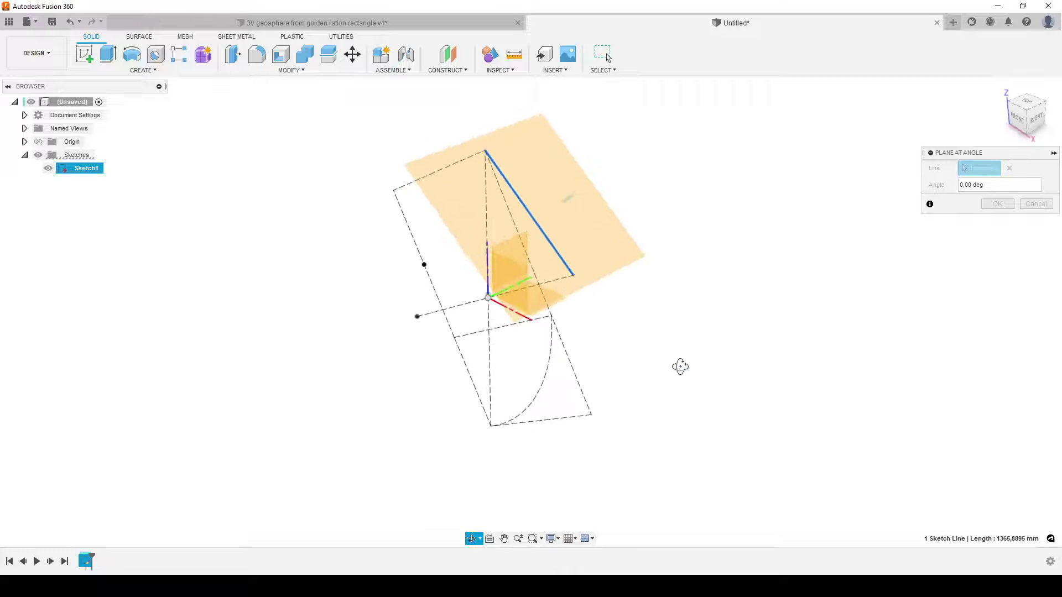
Confirm the angled plane and start Sketch2 on it
{"action": "left_click", "coordinate": [995, 204]}
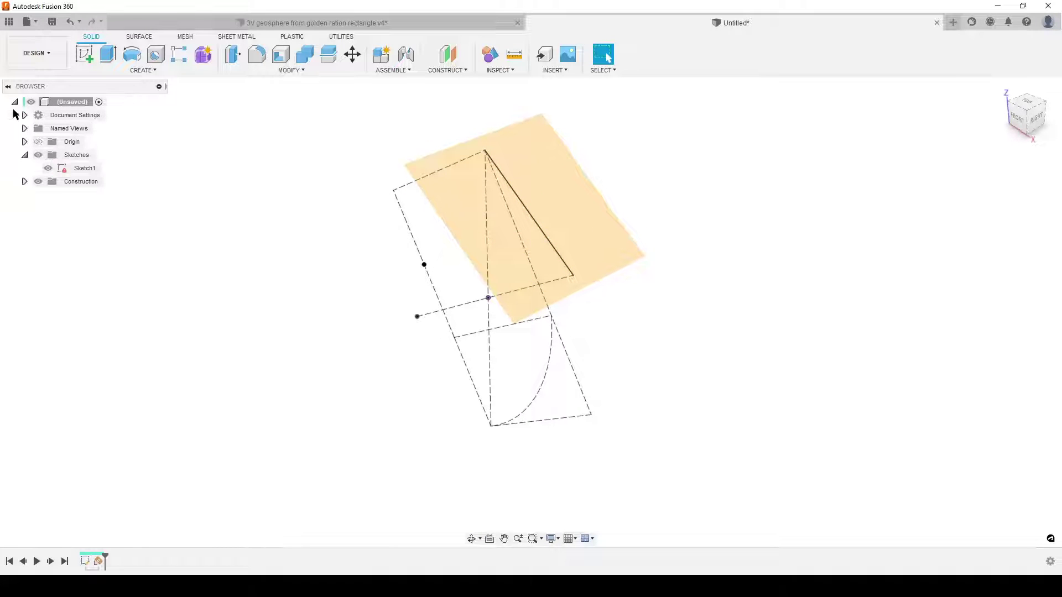
{"action": "left_click", "coordinate": [85, 54]}
{"action": "left_click", "coordinate": [599, 196]}
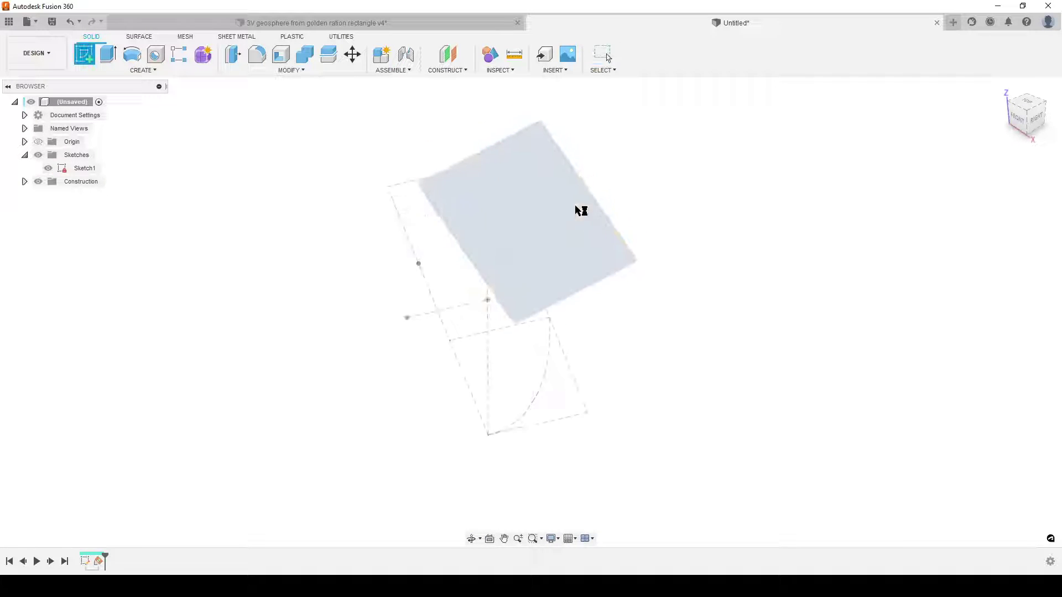
{"action": "middle_click_drag", "start_coordinate": [381, 442], "coordinate": [420, 395], "text": "shift"}
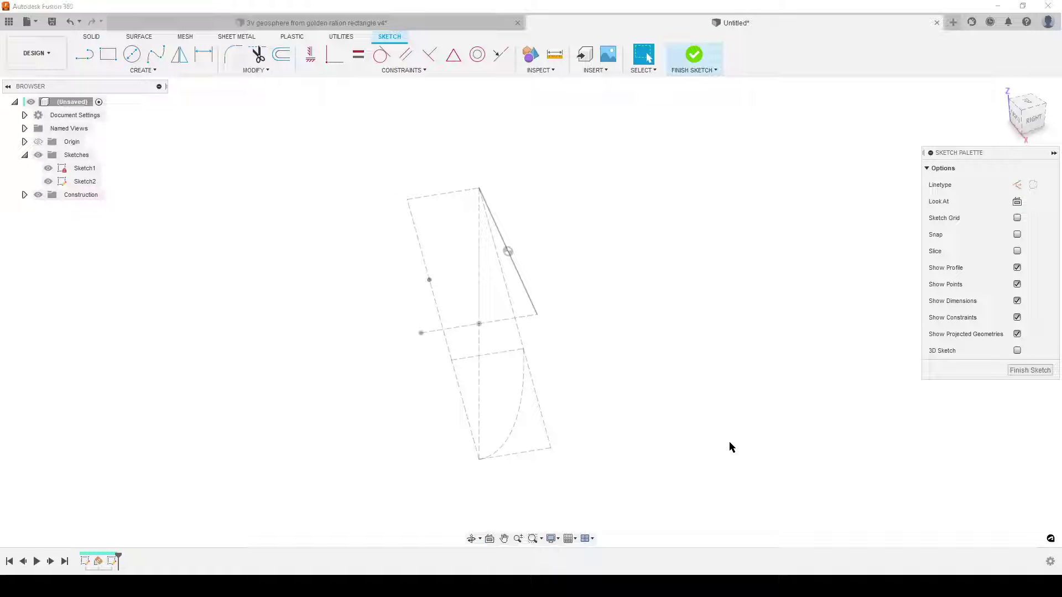
Project both endpoints of the slanted line into Sketch2 and hide Sketch1
{"action": "key", "text": "p"}
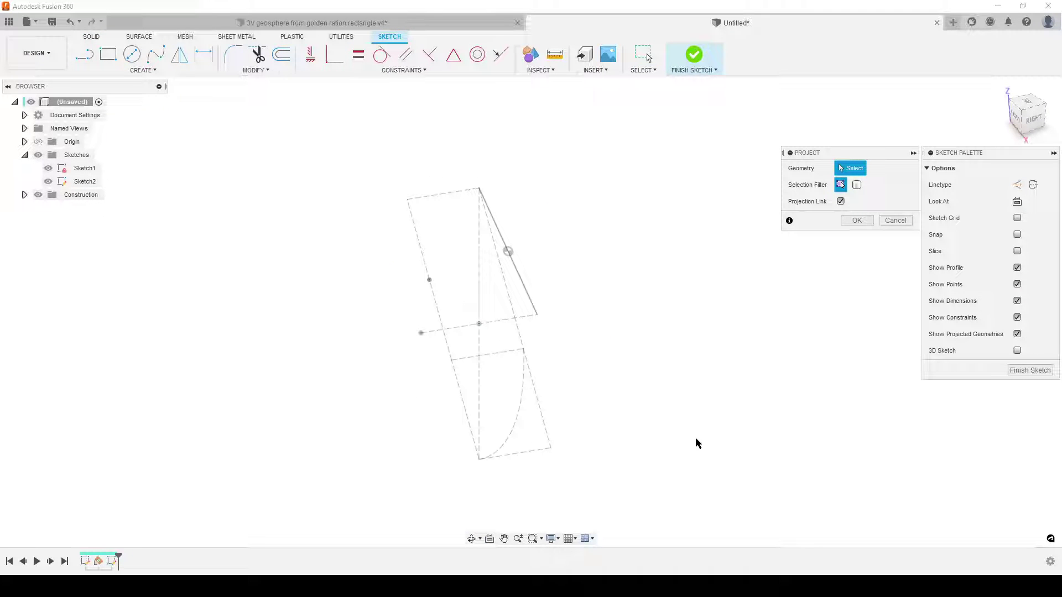
{"action": "left_click", "coordinate": [538, 315]}
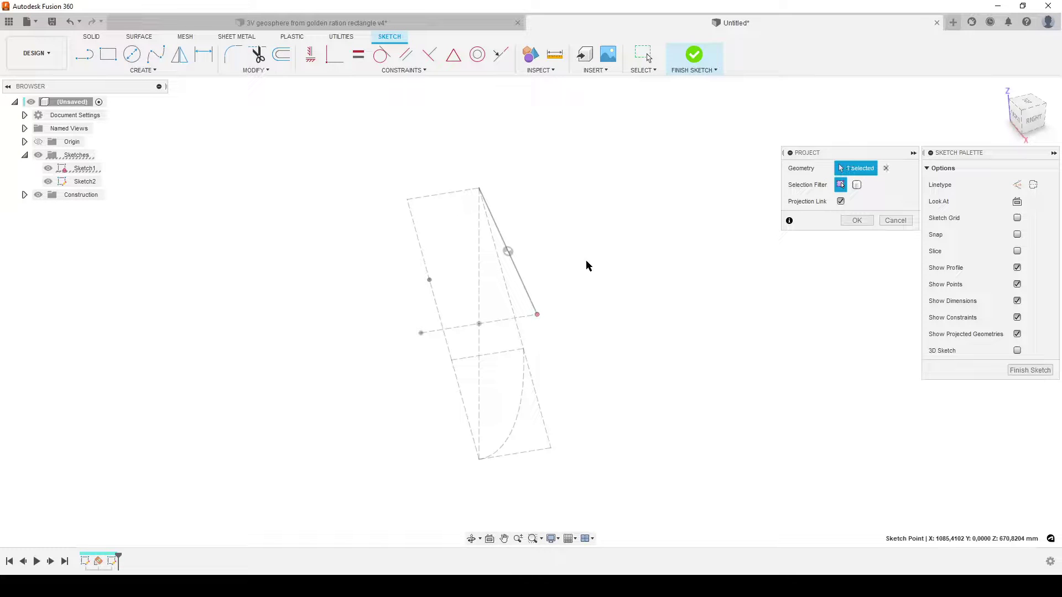
{"action": "left_click", "coordinate": [479, 188]}
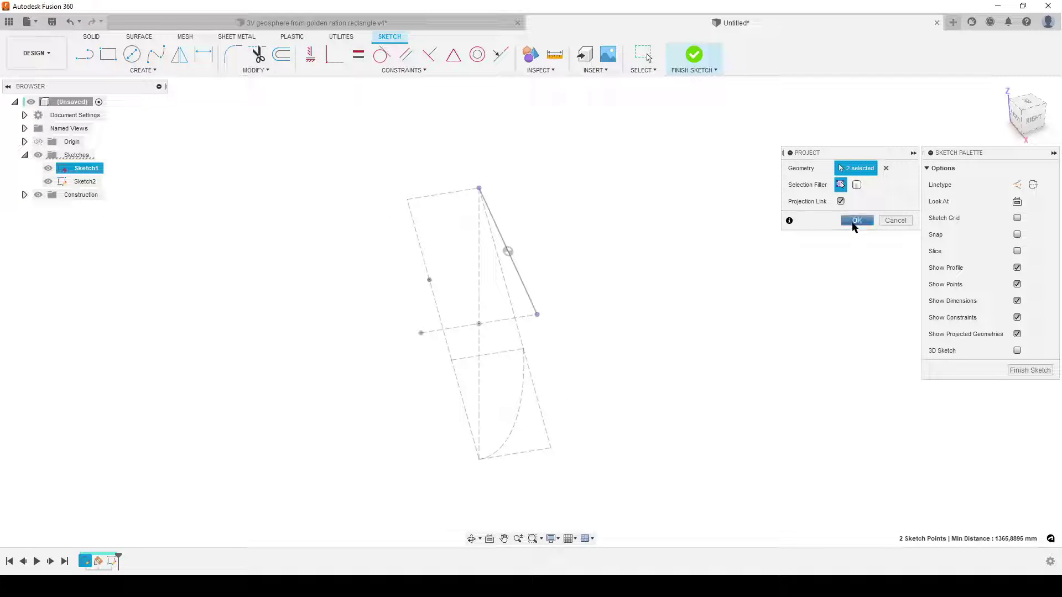
{"action": "left_click", "coordinate": [855, 221]}
{"action": "left_click", "coordinate": [48, 168]}
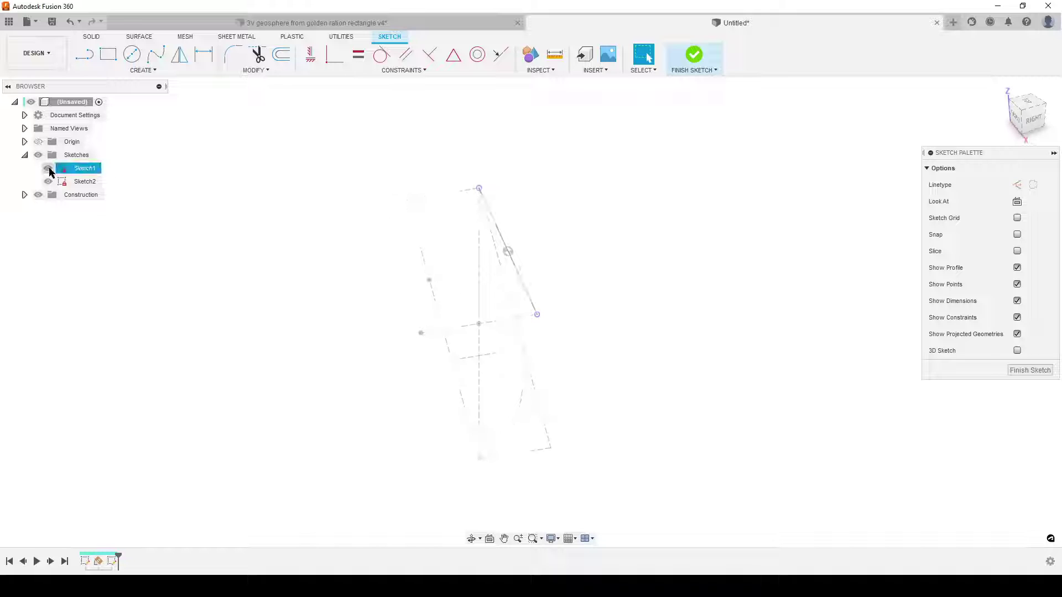
Draw a 3-sided circumscribed polygon, make it equilateral, and snap its apex onto the projected top point
{"action": "left_click", "coordinate": [144, 70]}
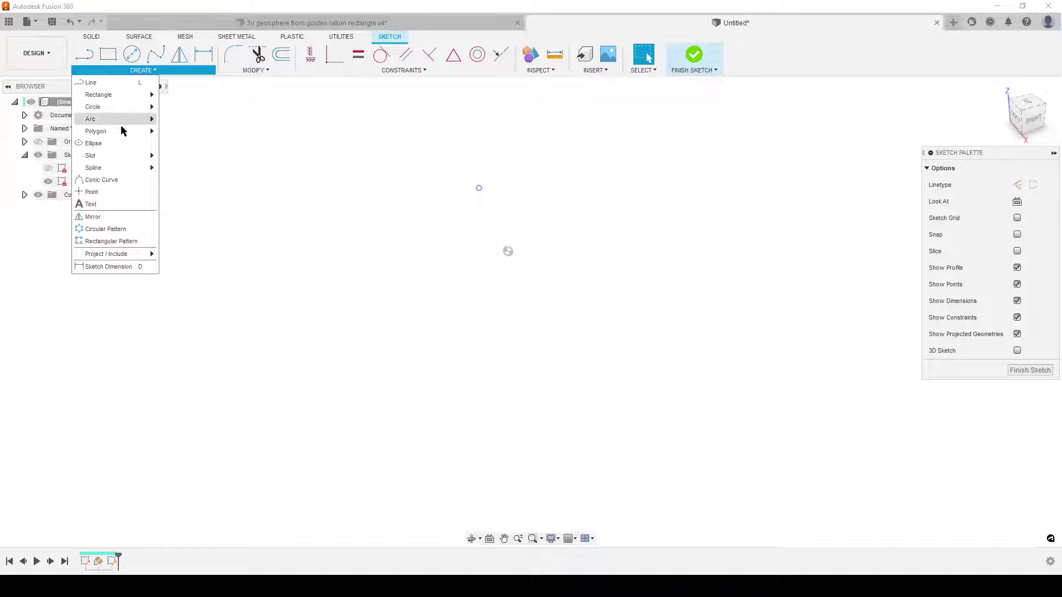
{"action": "mouse_move", "coordinate": [123, 131]}
{"action": "left_click", "coordinate": [176, 133]}
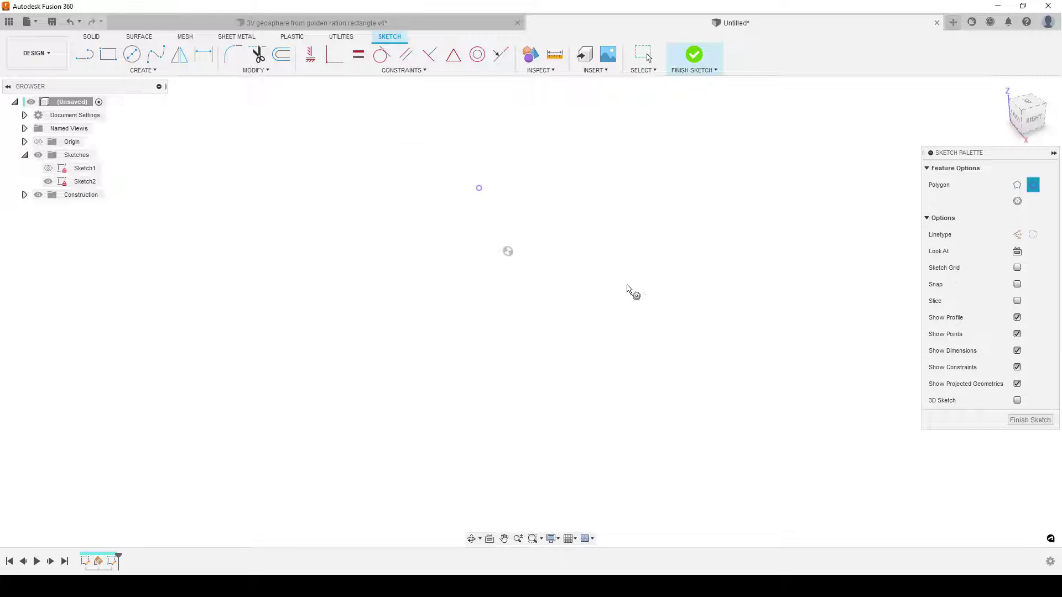
{"action": "left_click", "coordinate": [590, 241]}
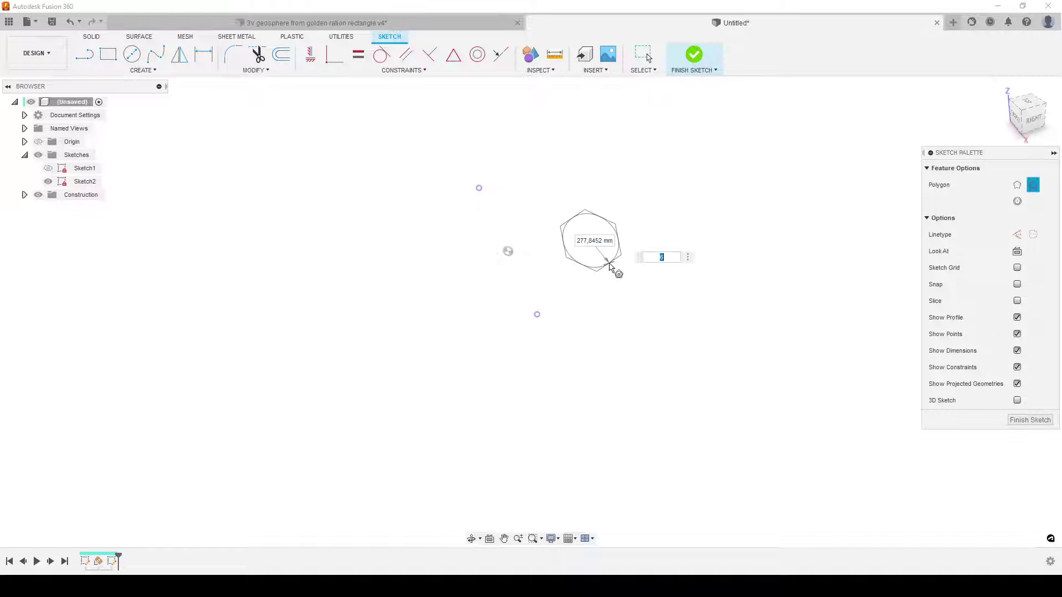
{"action": "left_click", "coordinate": [609, 266]}
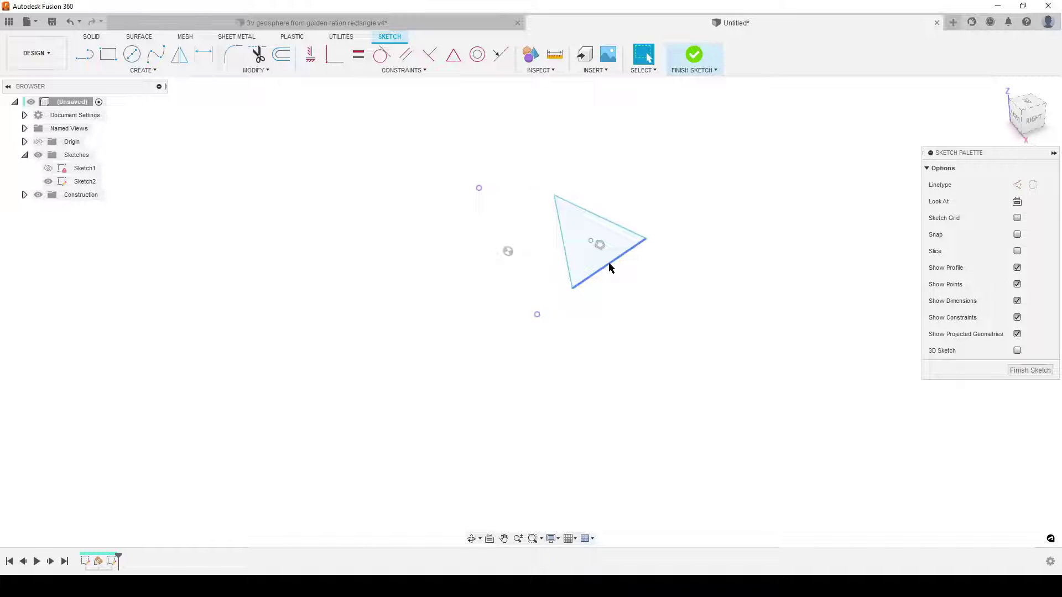
{"action": "left_click", "coordinate": [453, 54]}
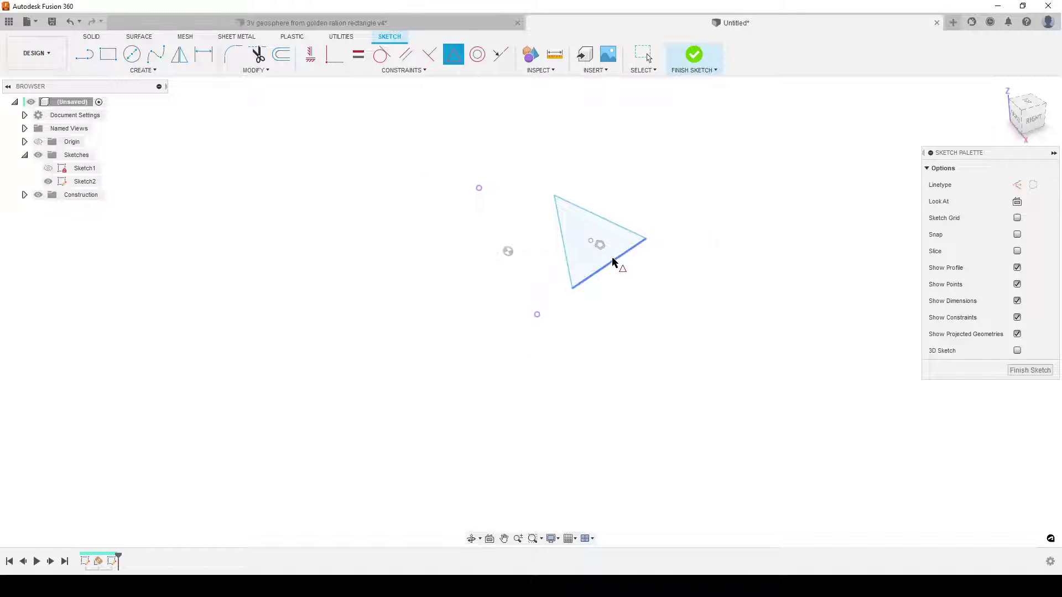
{"action": "left_click", "coordinate": [613, 261]}
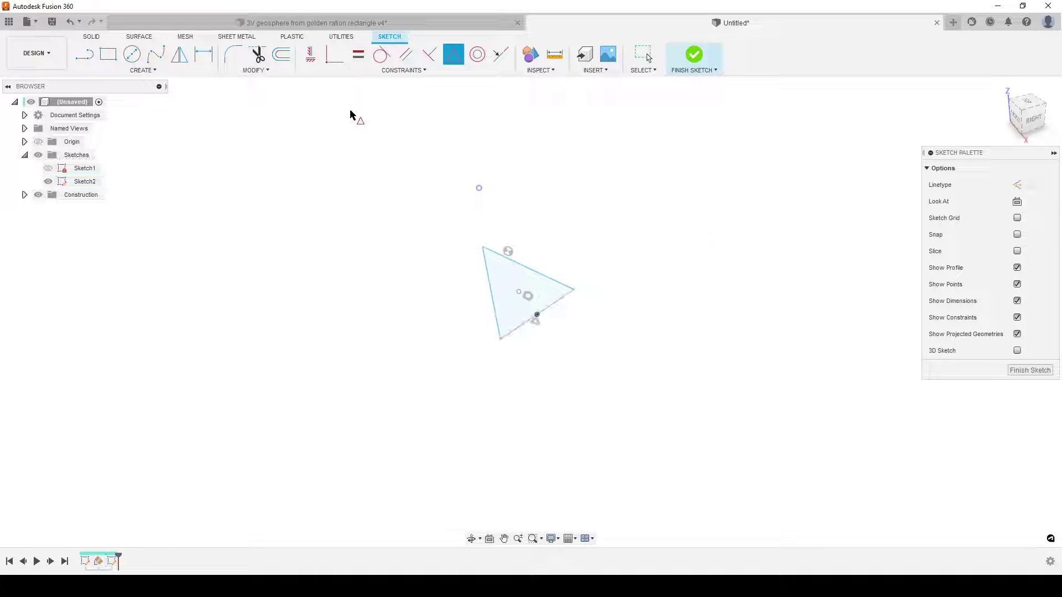
{"action": "left_click", "coordinate": [335, 55]}
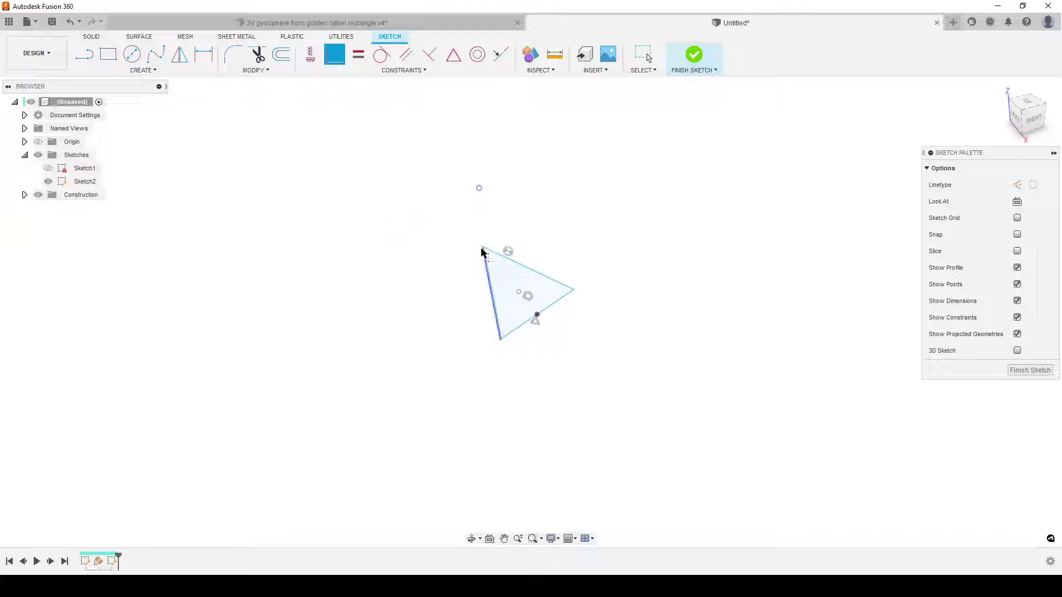
{"action": "left_click", "coordinate": [483, 246]}
{"action": "left_click_drag", "start_coordinate": [479, 191], "coordinate": [479, 189]}
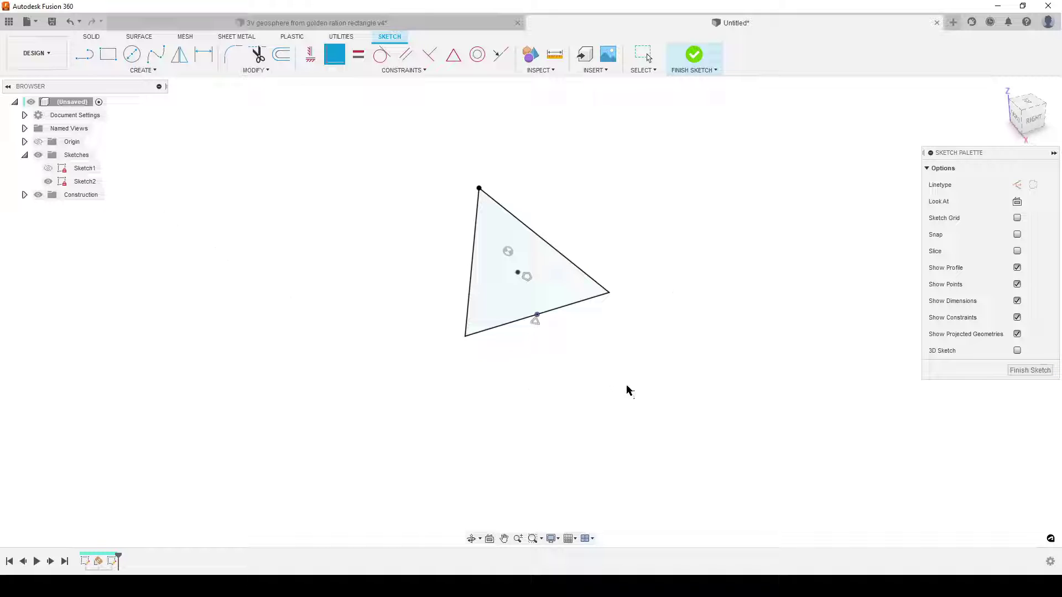
Turn the view to face the sketch squarely with the triangle centred on screen
{"action": "middle_click_drag", "start_coordinate": [714, 427], "coordinate": [695, 436], "text": "shift"}
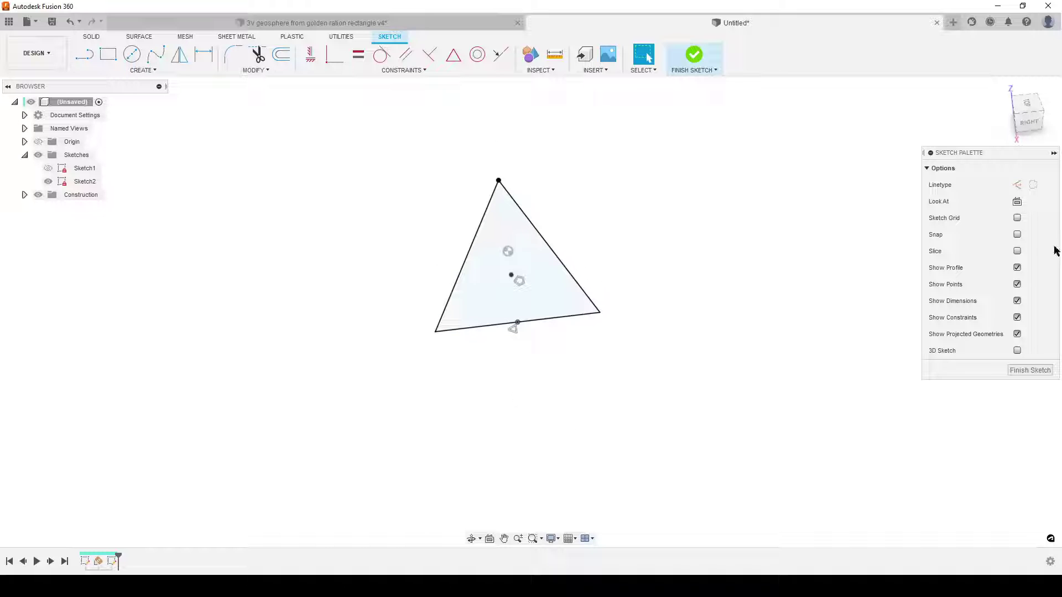
{"action": "left_click", "coordinate": [1017, 202]}
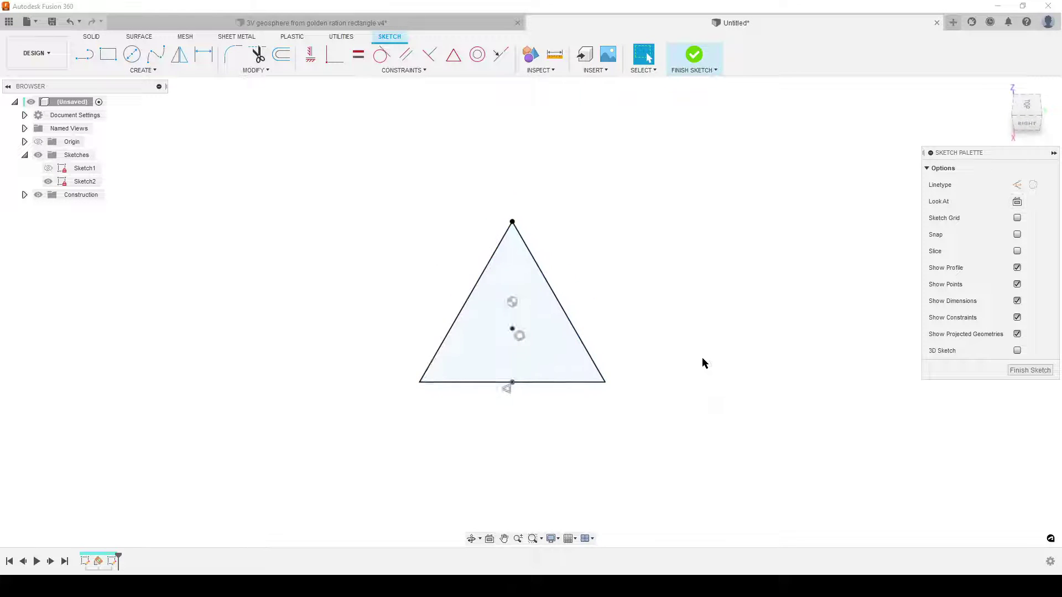
{"action": "scroll", "coordinate": [702, 363], "scroll_direction": "up", "scroll_amount": 3}
{"action": "middle_click_drag", "start_coordinate": [668, 357], "coordinate": [839, 389]}
{"action": "scroll", "coordinate": [765, 365], "scroll_direction": "down", "scroll_amount": 2}
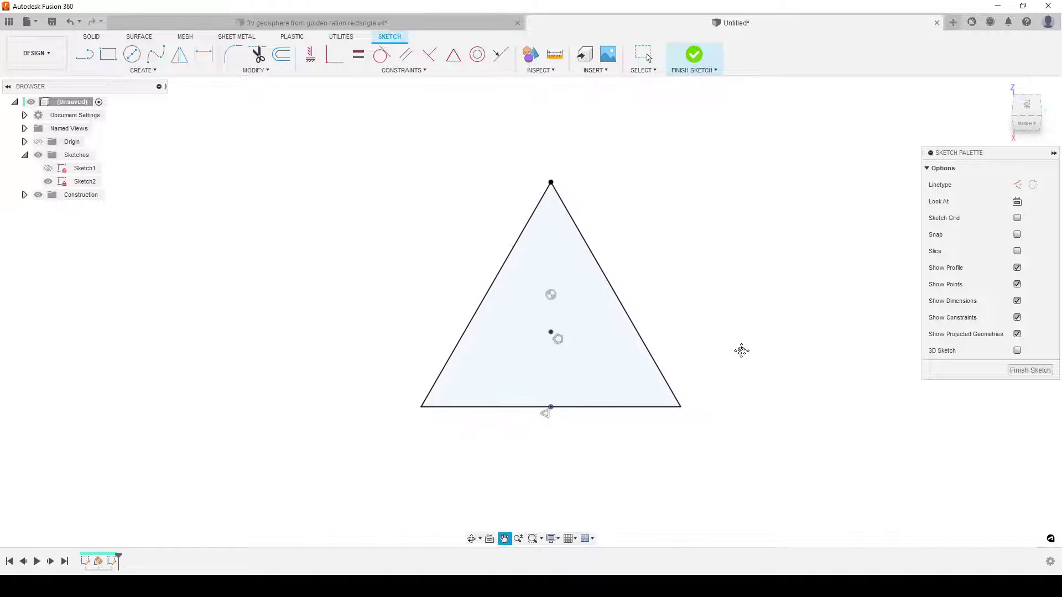
{"action": "middle_click_drag", "start_coordinate": [741, 351], "coordinate": [734, 349]}
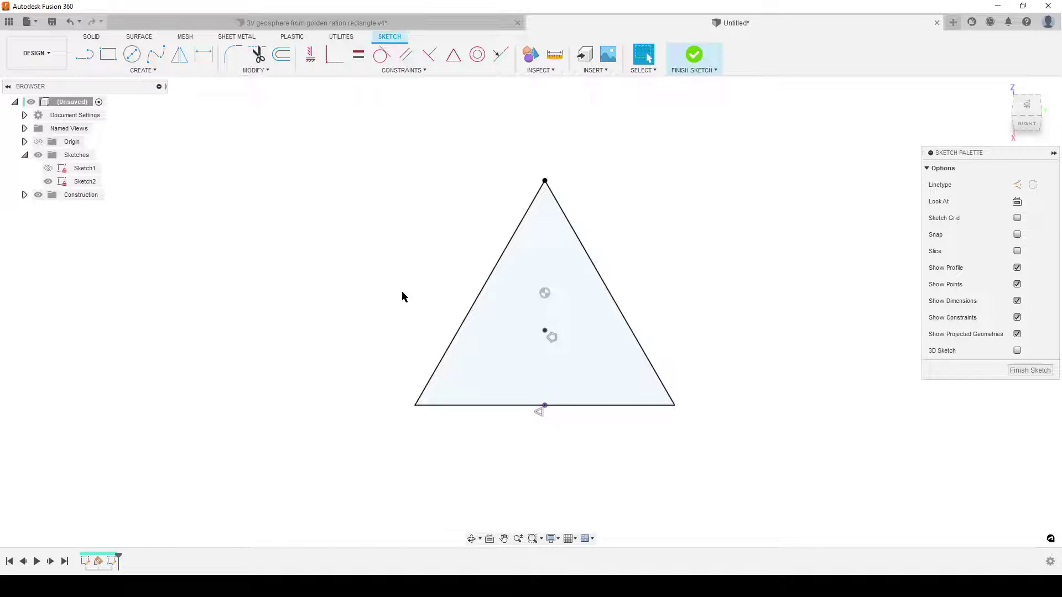
Draw a horizontal chord across the triangle passing through its centre point
{"action": "key", "text": "l"}
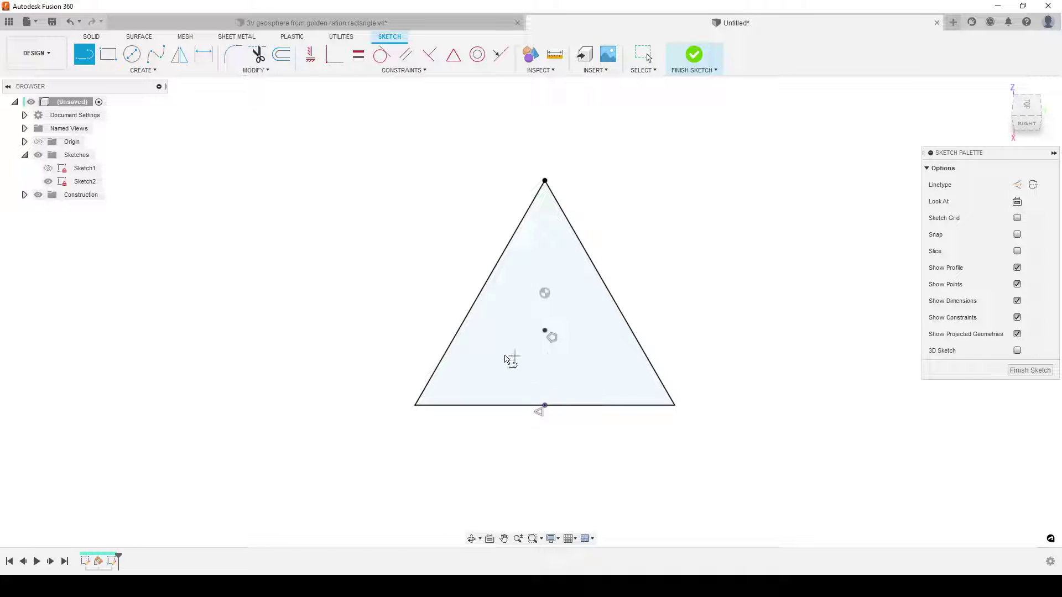
{"action": "left_click", "coordinate": [465, 320]}
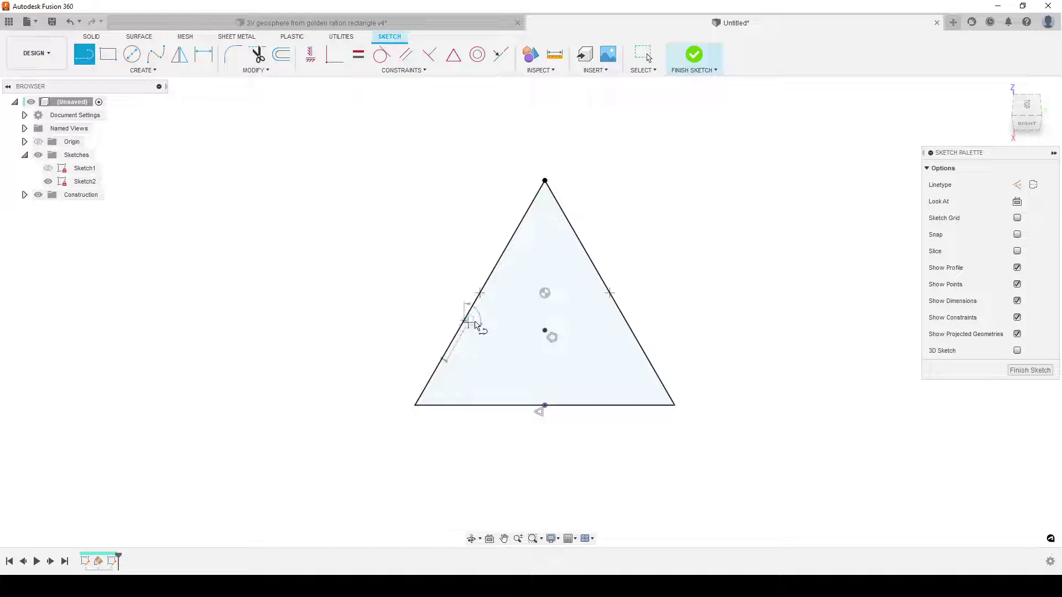
{"action": "left_click", "coordinate": [626, 320]}
{"action": "left_click", "coordinate": [334, 54]}
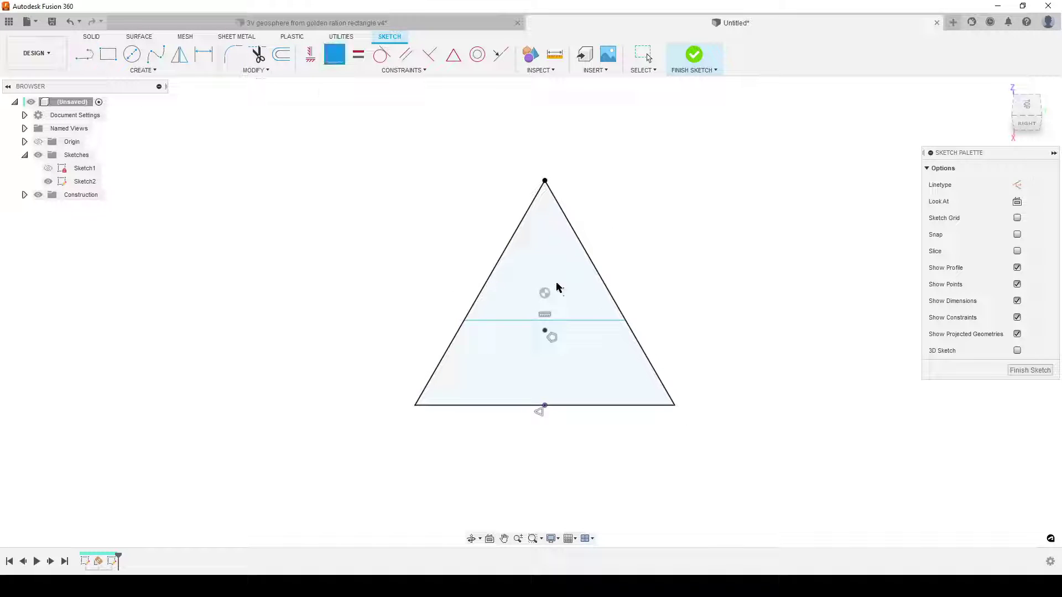
{"action": "left_click", "coordinate": [559, 321]}
{"action": "left_click", "coordinate": [545, 331]}
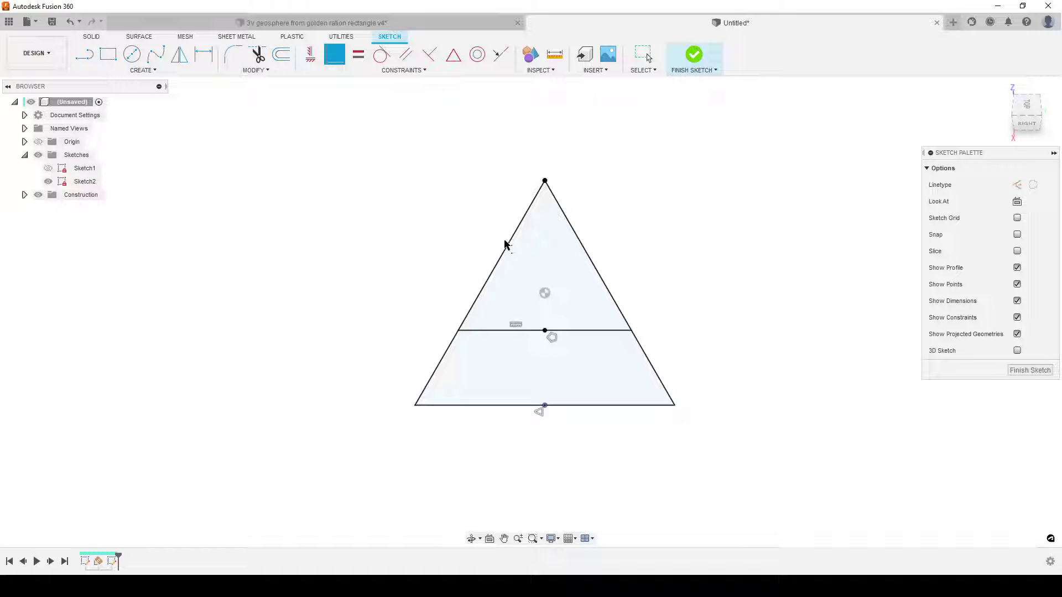
Draw a vertical construction line from the chord's midpoint up to the apex
{"action": "key", "text": "l"}
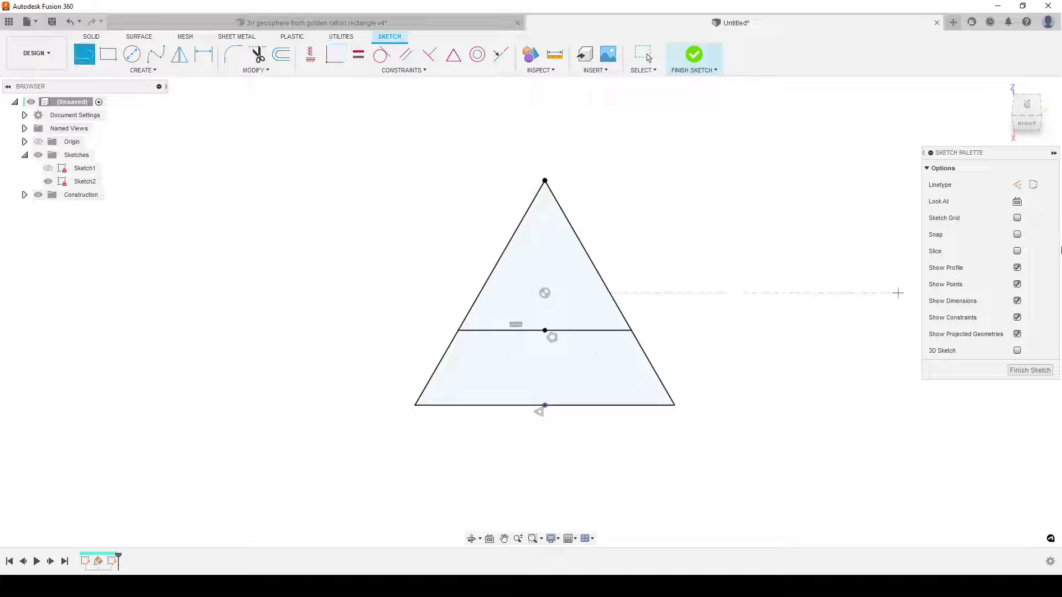
{"action": "left_click", "coordinate": [1017, 185]}
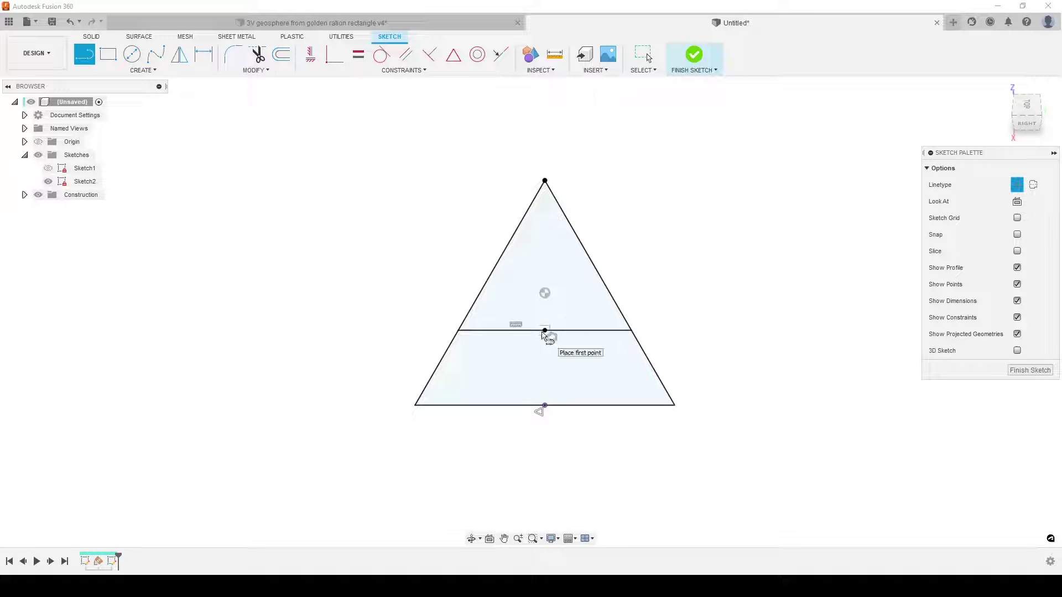
{"action": "left_click", "coordinate": [545, 331]}
{"action": "double_click", "coordinate": [545, 181]}
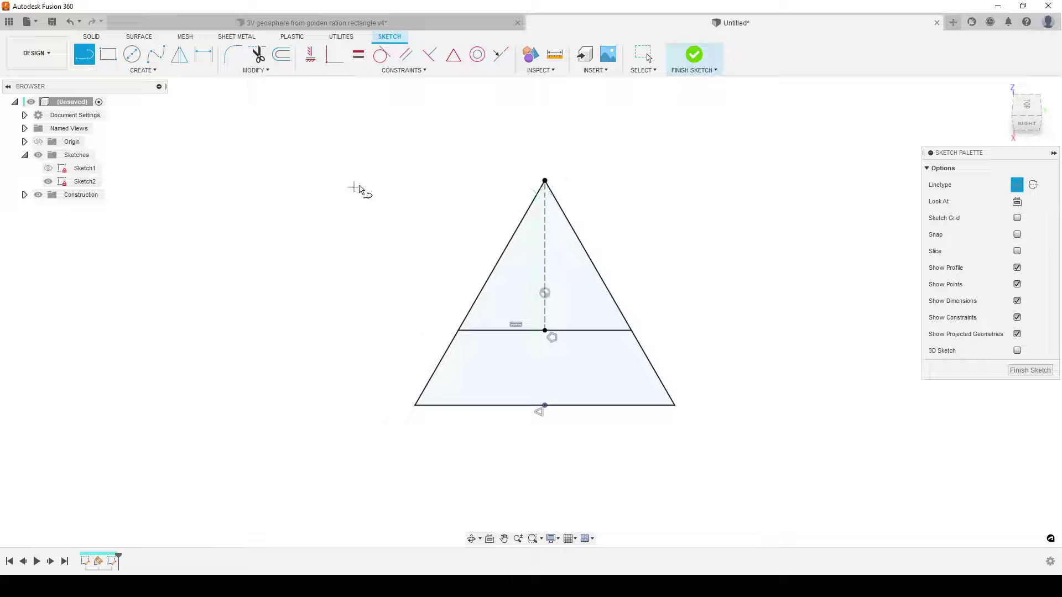
Add an upper horizontal line across the triangle, fixed at the construction line's midpoint
{"action": "left_click", "coordinate": [1019, 185]}
{"action": "left_click", "coordinate": [493, 269]}
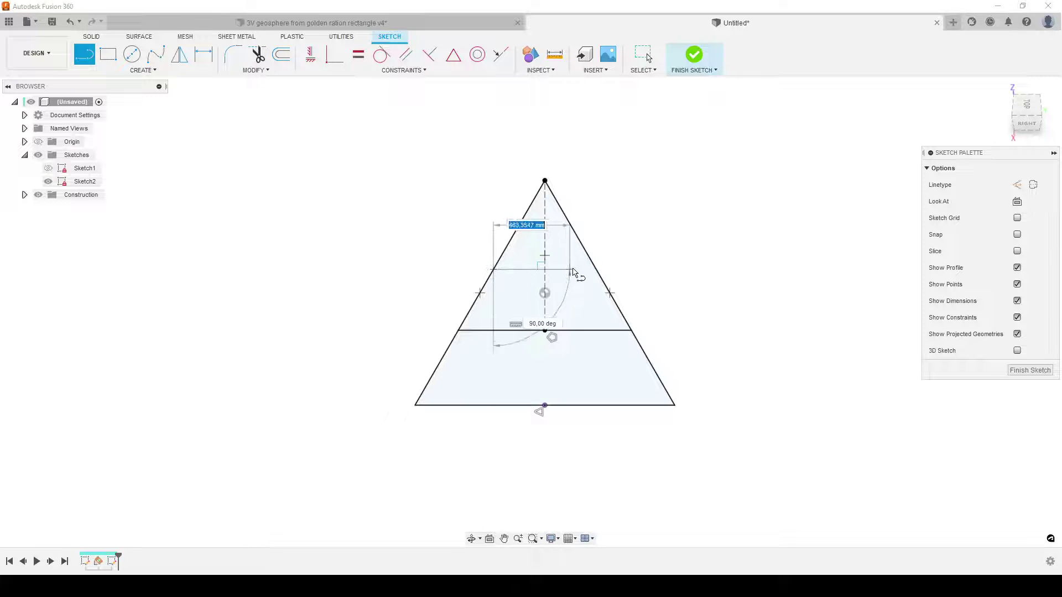
{"action": "double_click", "coordinate": [596, 270]}
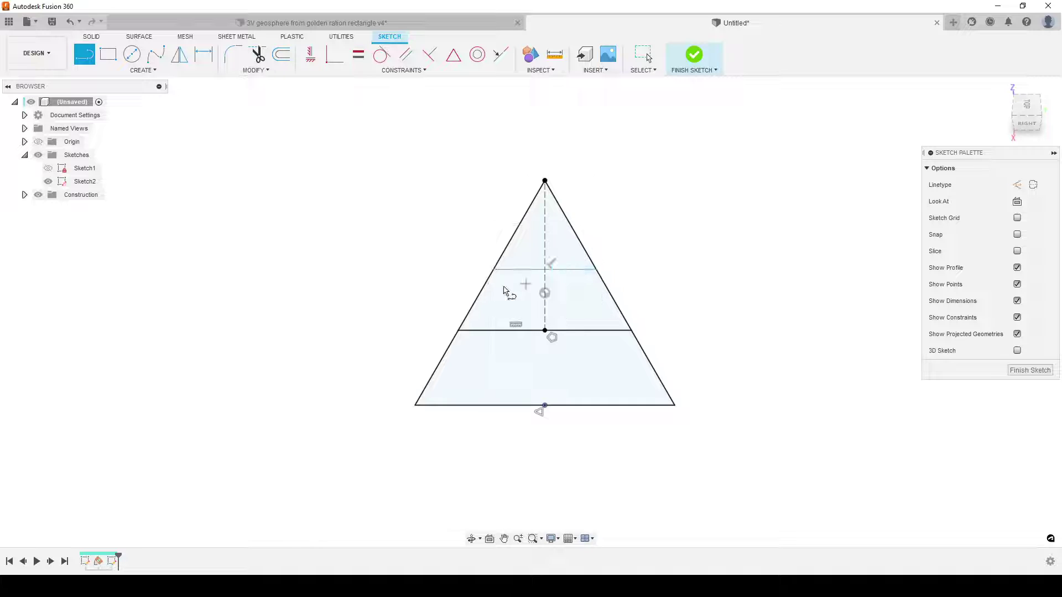
{"action": "left_click", "coordinate": [455, 54]}
{"action": "left_click", "coordinate": [572, 270]}
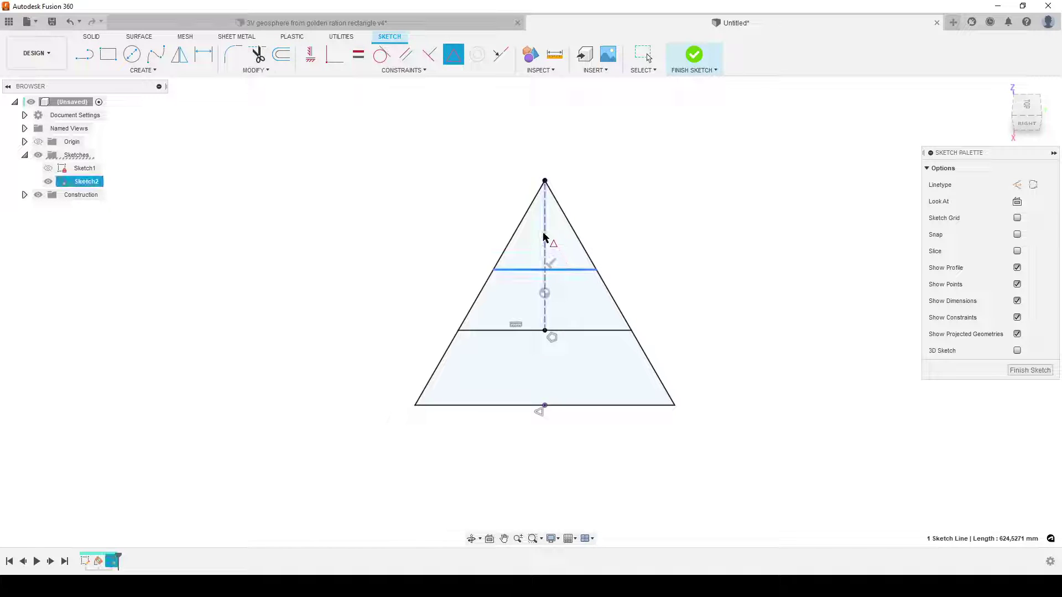
{"action": "left_click", "coordinate": [544, 238]}
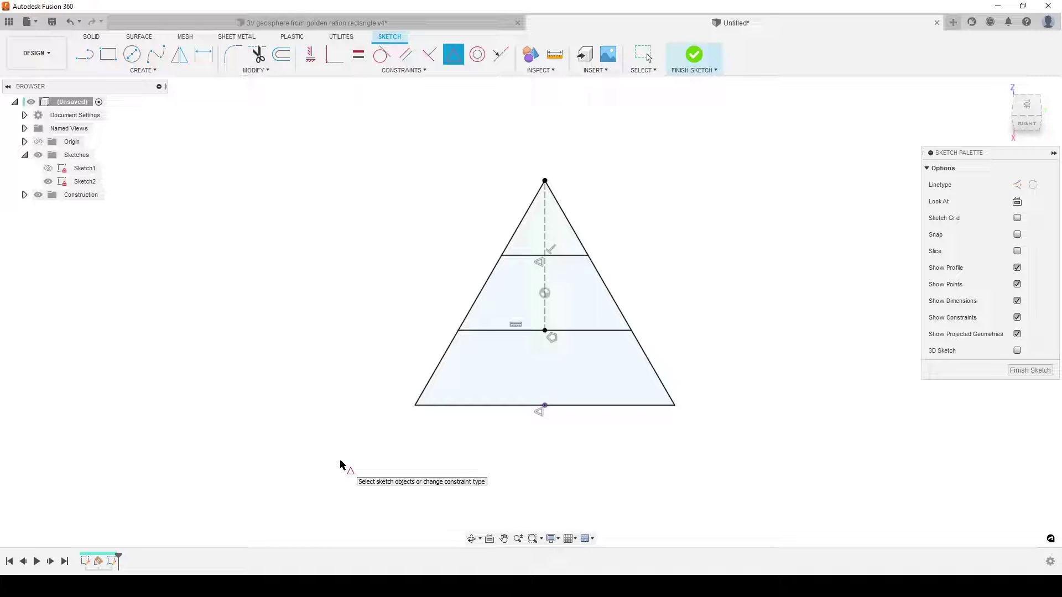
Draw dashed construction diagonals linking the edge intersections into a grid of small triangles
{"action": "key", "text": "l"}
{"action": "left_click", "coordinate": [1015, 185]}
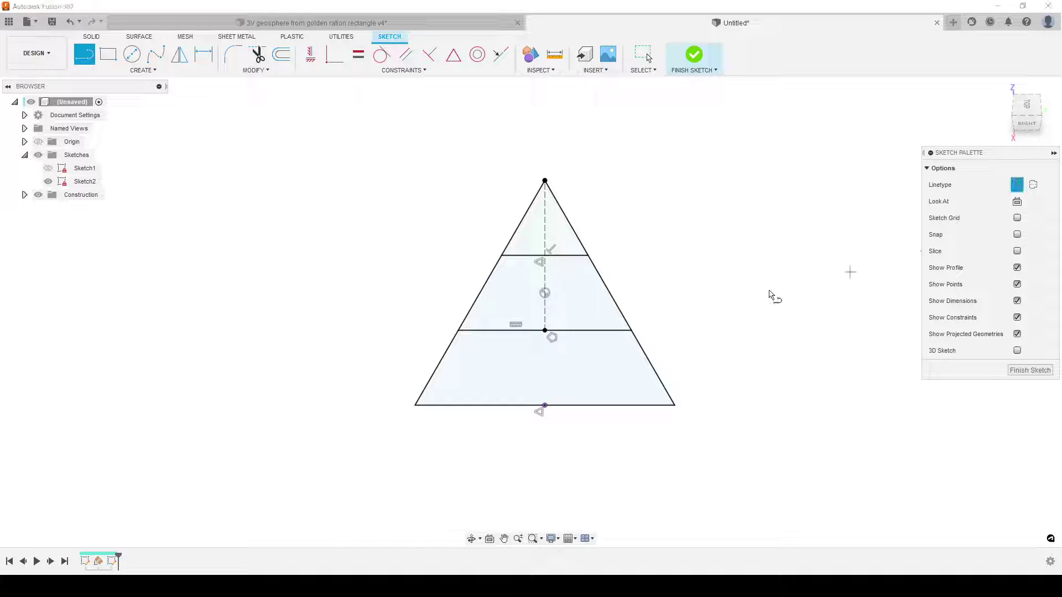
{"action": "left_click", "coordinate": [502, 256]}
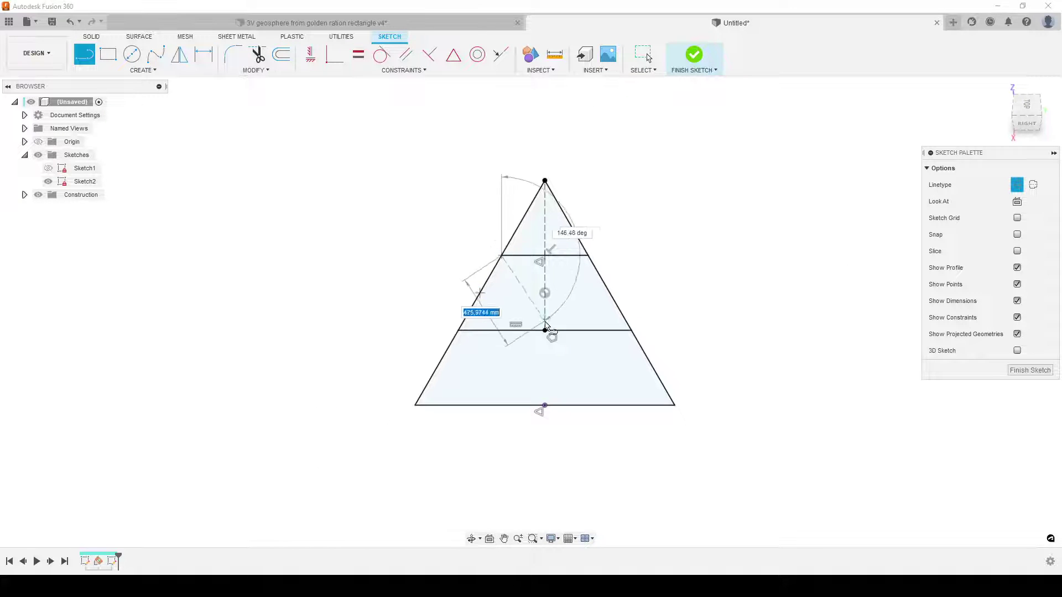
{"action": "left_click", "coordinate": [545, 330]}
{"action": "left_click", "coordinate": [588, 256]}
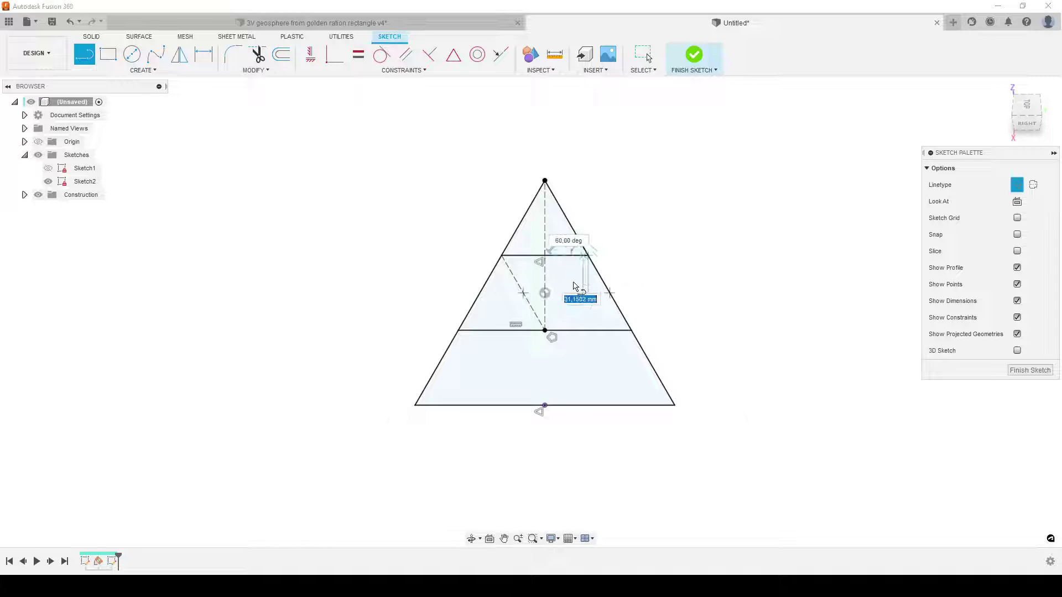
{"action": "left_click", "coordinate": [545, 330]}
{"action": "left_click", "coordinate": [502, 255]}
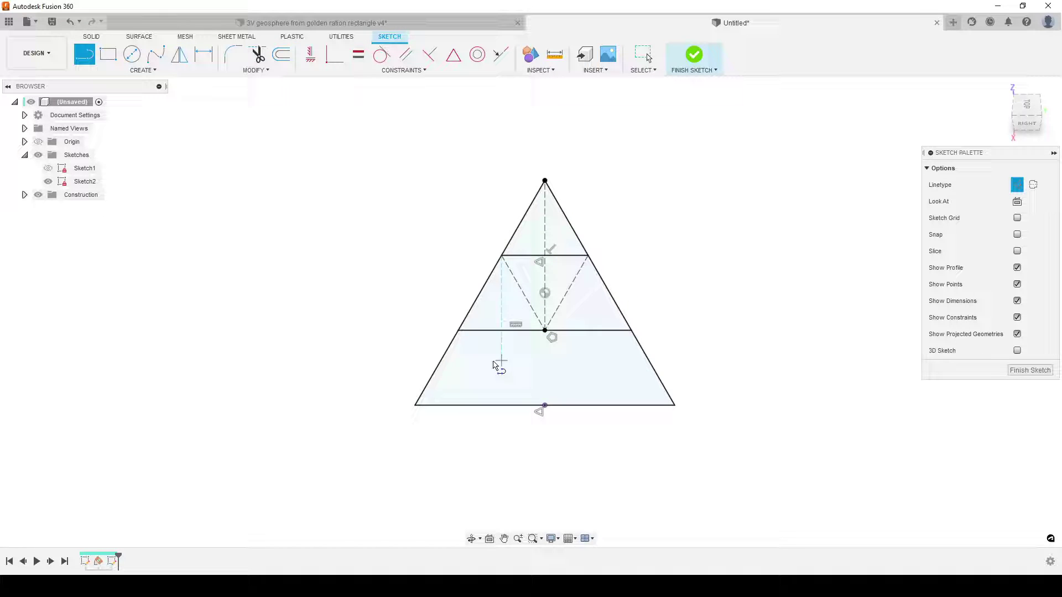
{"action": "left_click", "coordinate": [459, 331]}
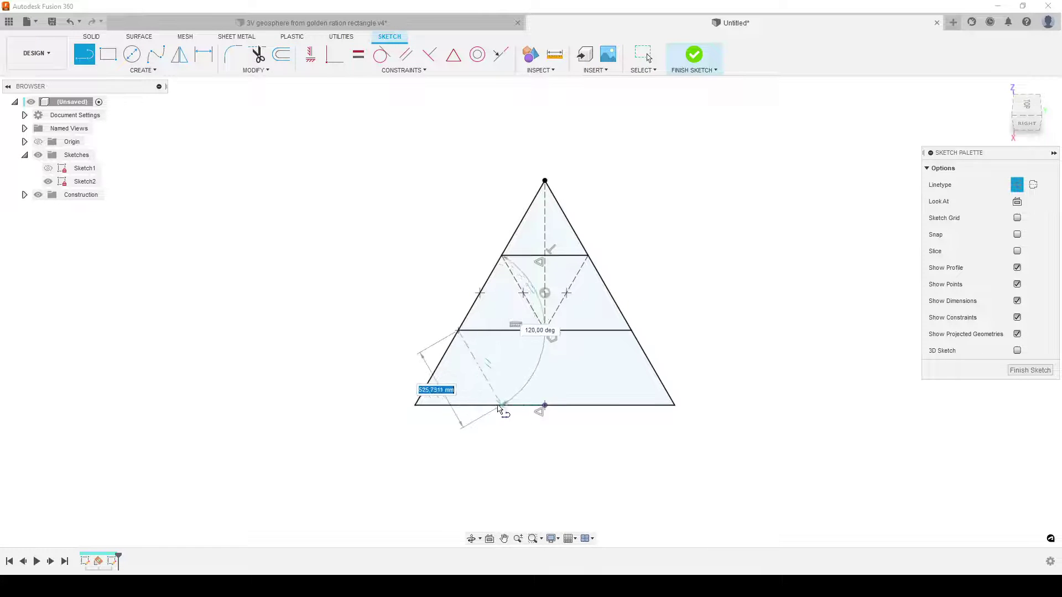
{"action": "left_click", "coordinate": [502, 407]}
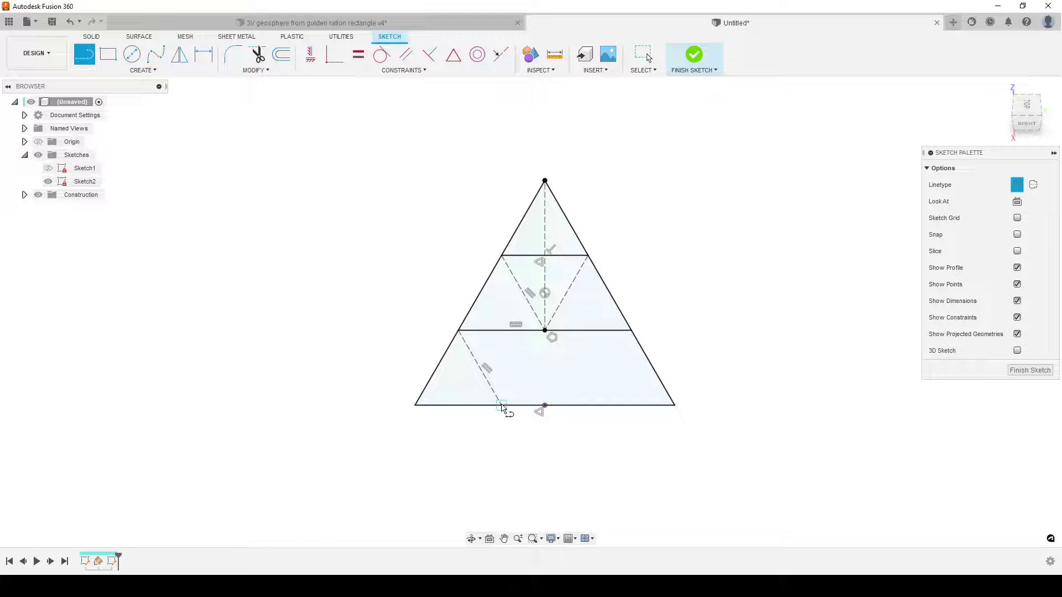
{"action": "left_click", "coordinate": [544, 330]}
{"action": "left_click", "coordinate": [588, 407]}
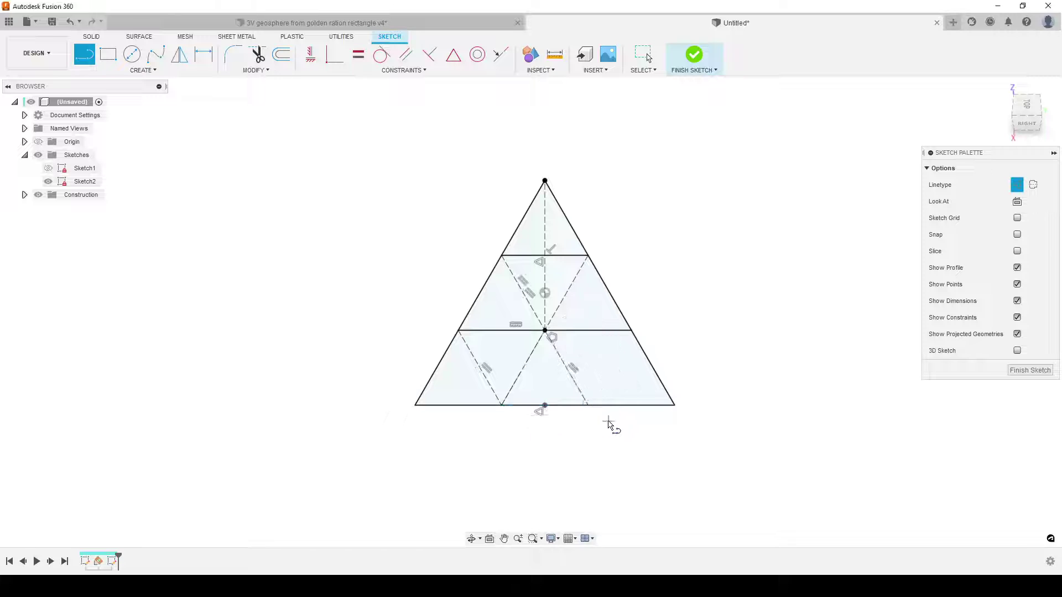
{"action": "double_click", "coordinate": [632, 331]}
{"action": "key", "text": "Escape"}
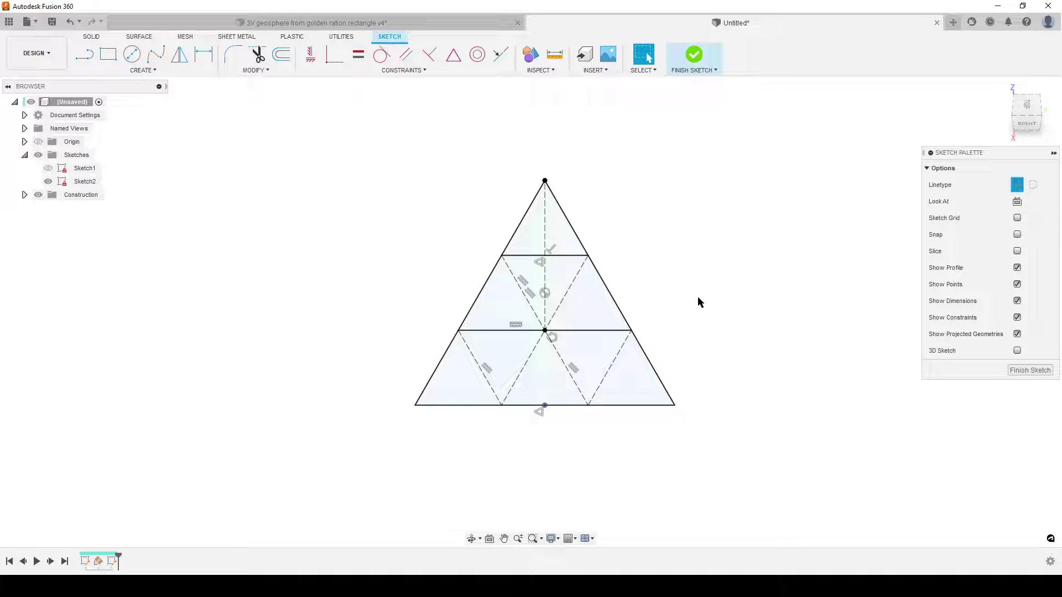
Place a sketch point at the triangle's right-hand grid intersection
{"action": "type", "text": "spo"}
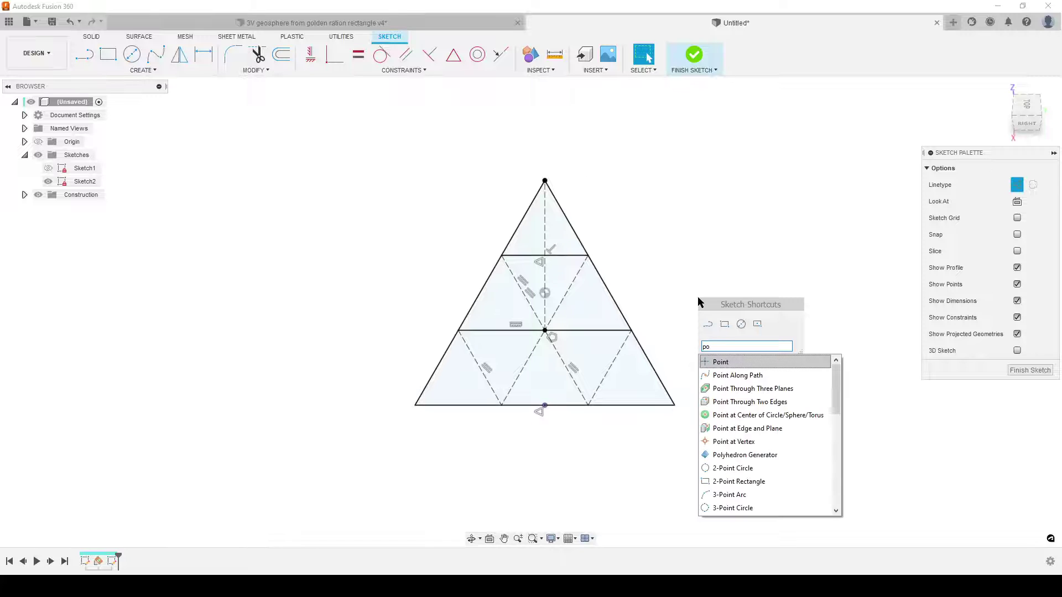
{"action": "left_click", "coordinate": [721, 362]}
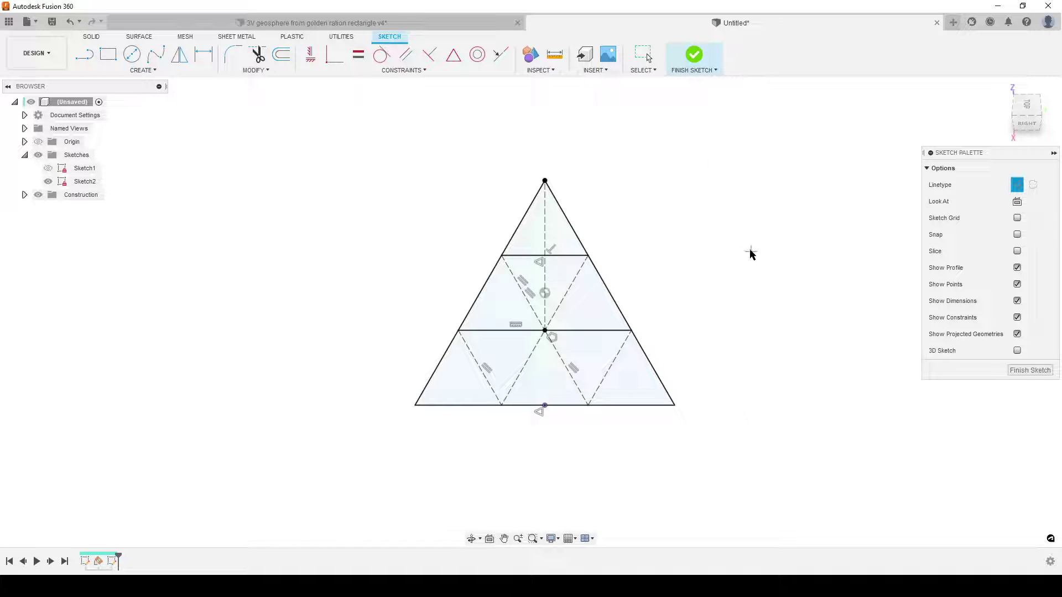
{"action": "left_click", "coordinate": [588, 256]}
{"action": "key", "text": "Escape"}
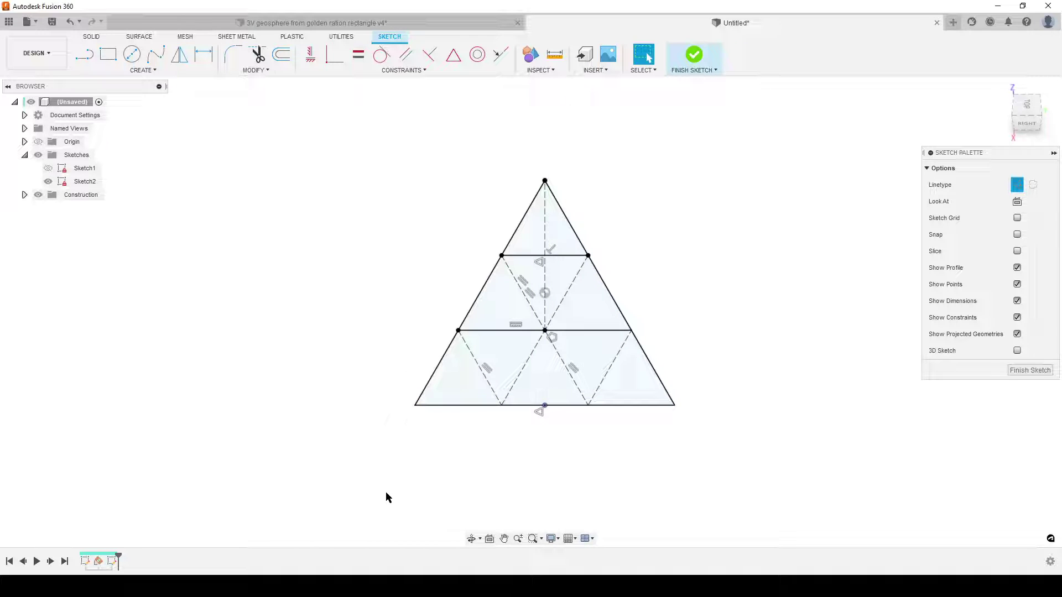
Finish Sketch2 and return to the 3D model view
{"action": "left_click", "coordinate": [581, 331]}
{"action": "key", "text": "Escape"}
{"action": "left_click", "coordinate": [1032, 370]}
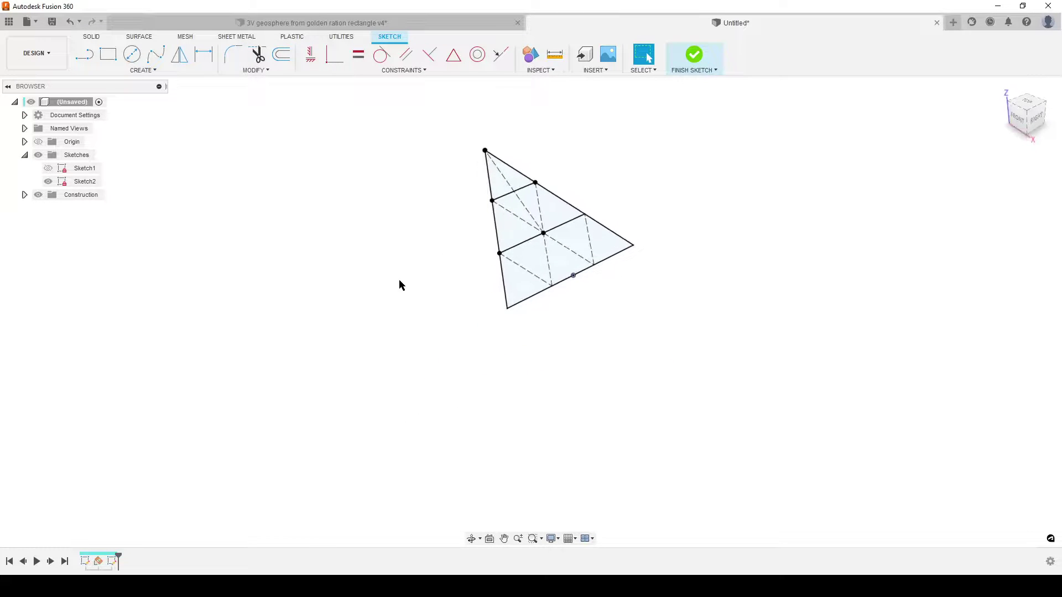
{"action": "mouse_move", "coordinate": [399, 284]}
{"action": "middle_mouse_down"}
{"action": "mouse_move", "coordinate": [412, 322]}
{"action": "mouse_move", "coordinate": [395, 365]}
{"action": "middle_mouse_up"}
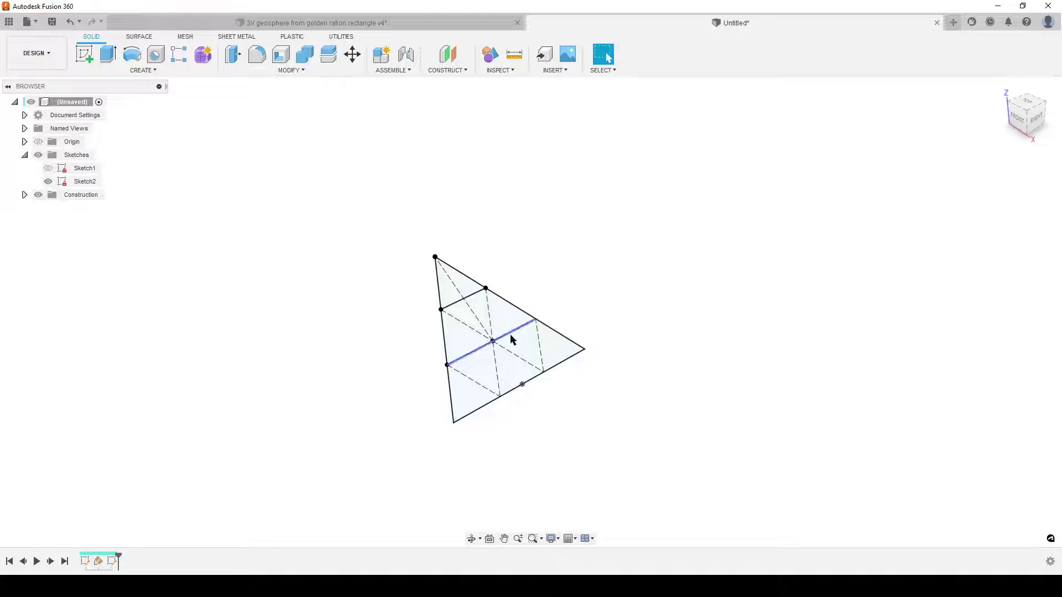
Start a new sketch on the front origin plane
{"action": "middle_click_drag", "start_coordinate": [562, 408], "coordinate": [605, 358]}
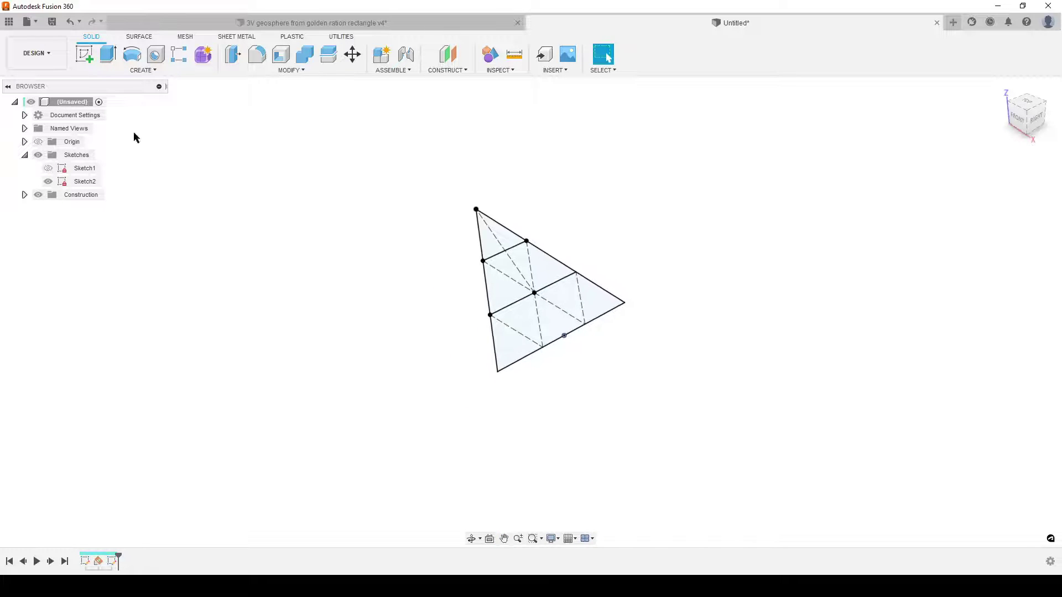
{"action": "left_click", "coordinate": [84, 54]}
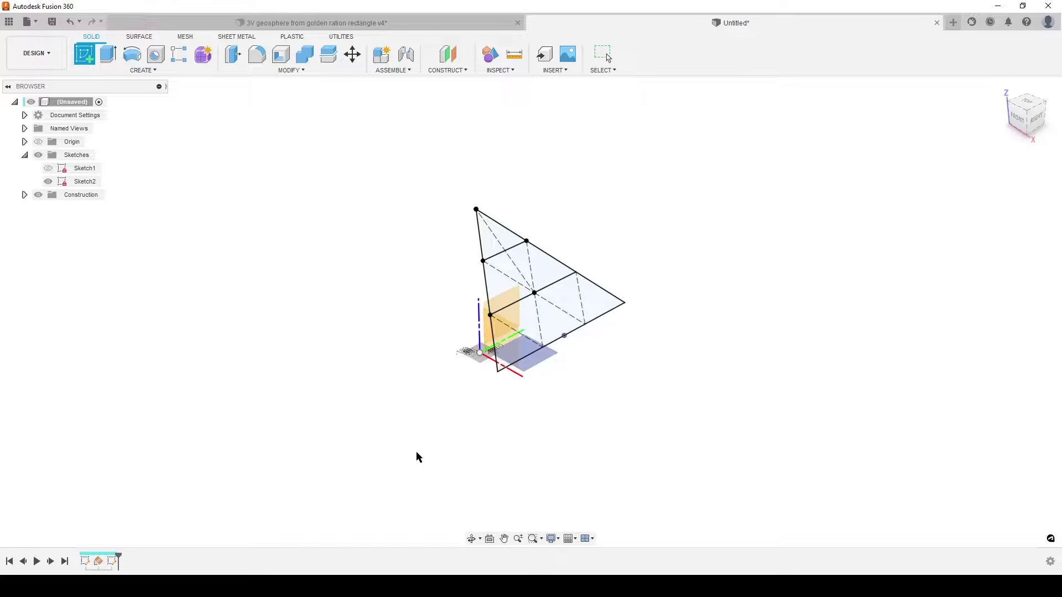
{"action": "middle_click_drag", "start_coordinate": [388, 434], "coordinate": [434, 417], "text": "shift"}
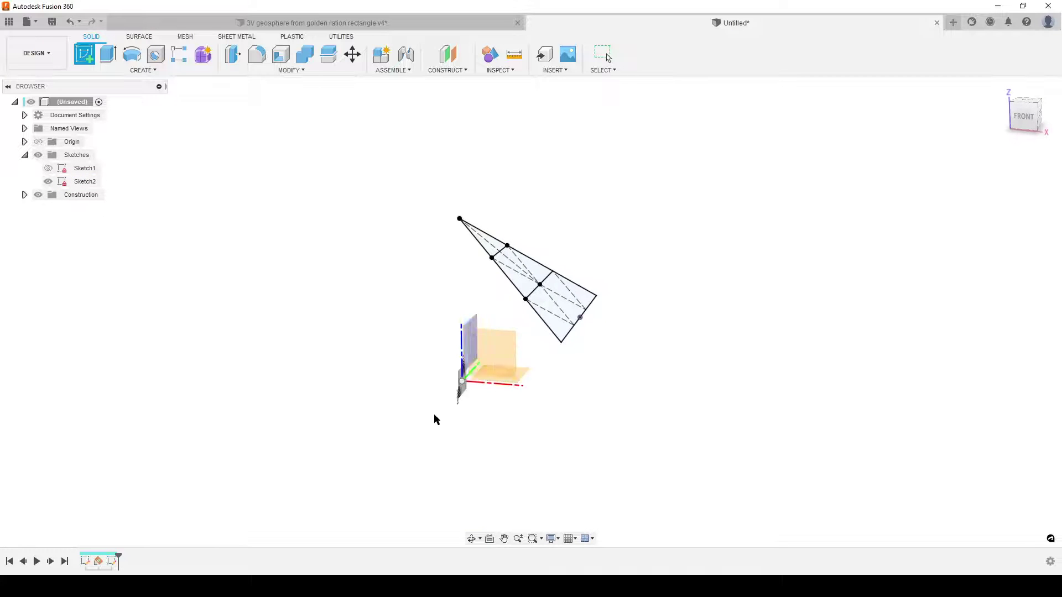
{"action": "left_click", "coordinate": [503, 350]}
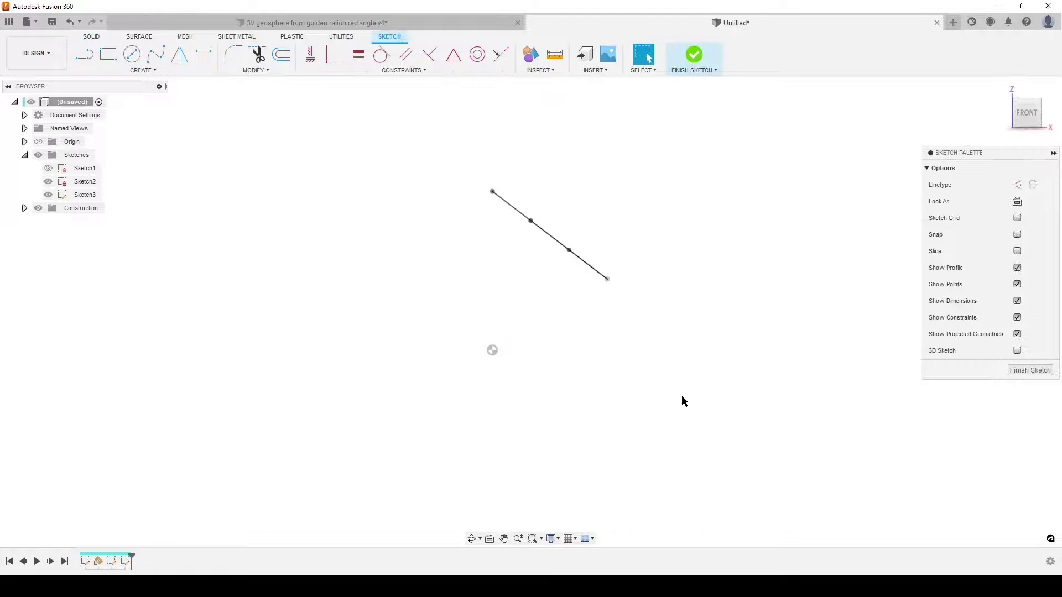
Project the triangle's apex point and centre point into Sketch3
{"action": "key", "text": "p"}
{"action": "left_click", "coordinate": [493, 193]}
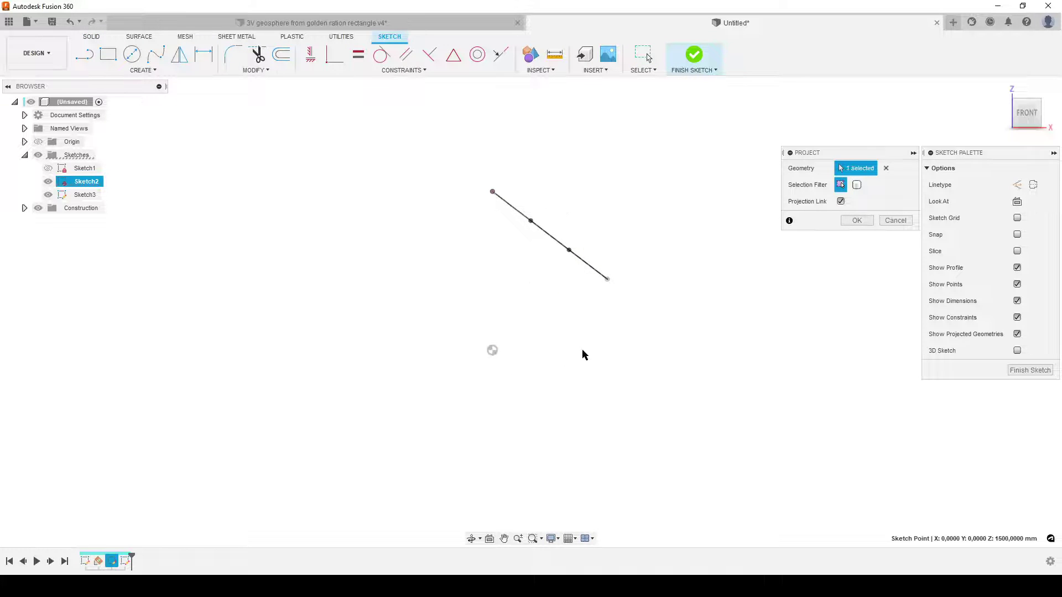
{"action": "middle_click_drag", "start_coordinate": [581, 350], "coordinate": [553, 366], "text": "shift"}
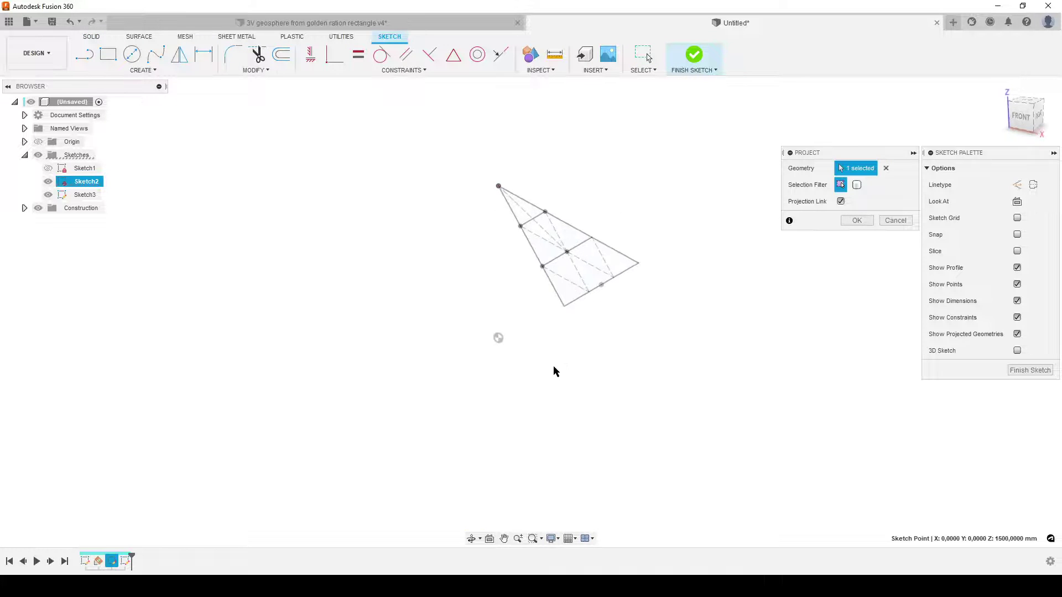
{"action": "left_click", "coordinate": [567, 252]}
{"action": "left_click", "coordinate": [872, 221]}
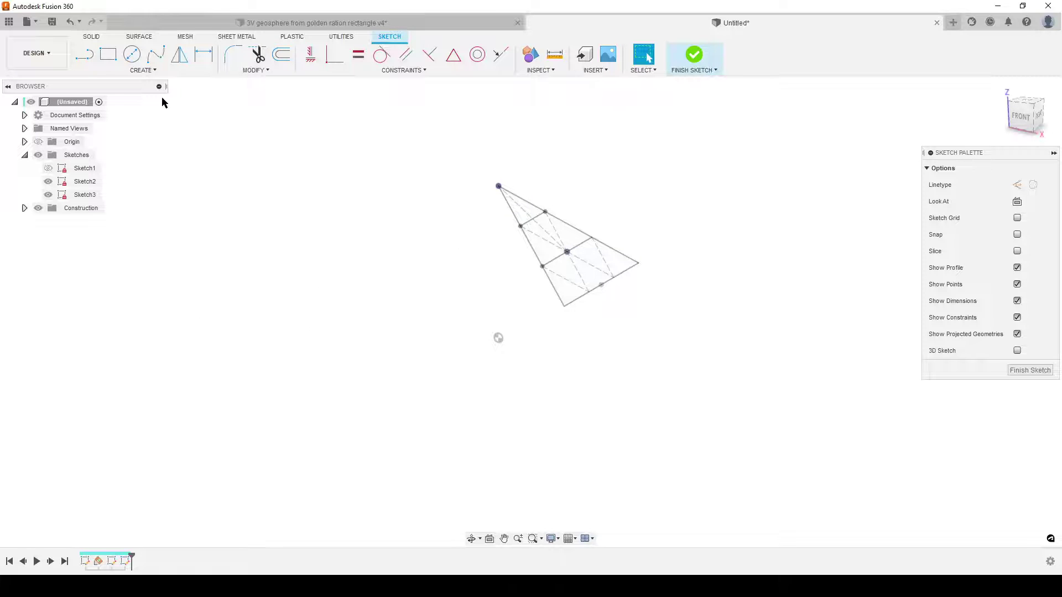
Draw a vertical line from the origin to the apex and a second line up-right
{"action": "left_click", "coordinate": [86, 55]}
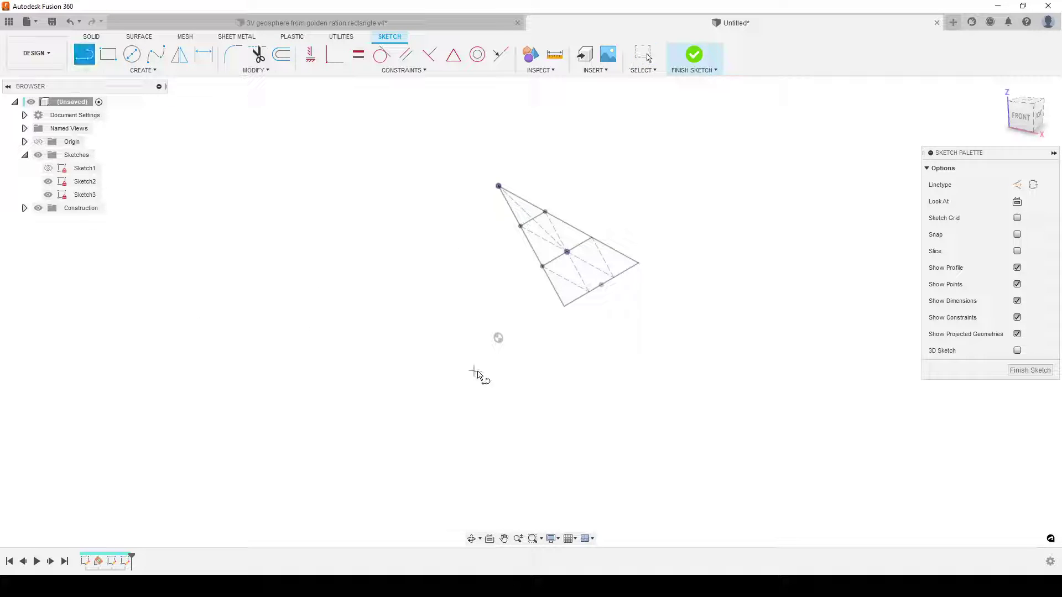
{"action": "left_click", "coordinate": [499, 338]}
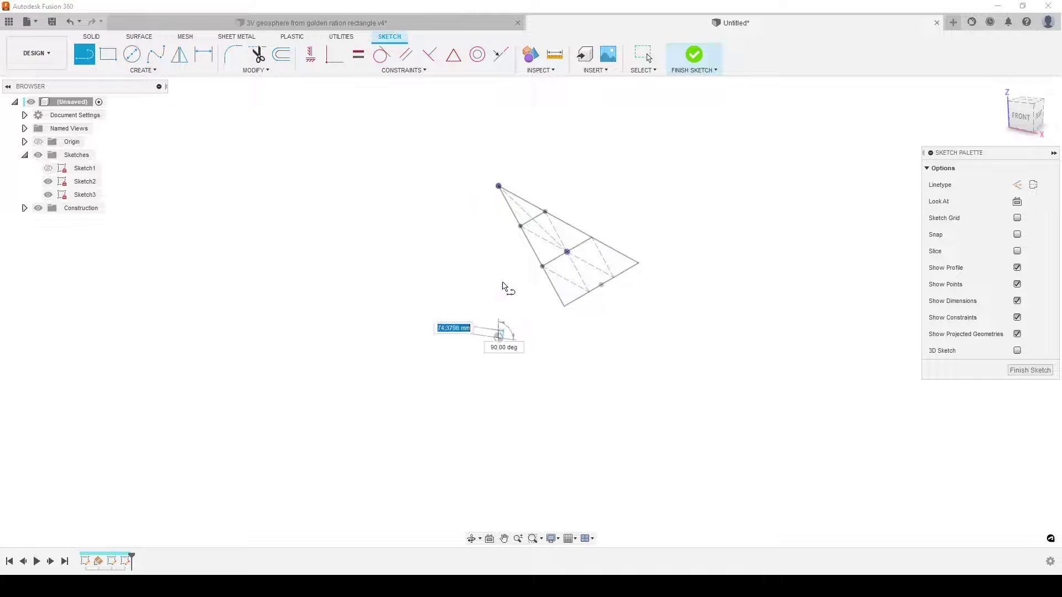
{"action": "left_click", "coordinate": [499, 186]}
{"action": "key", "text": "Escape"}
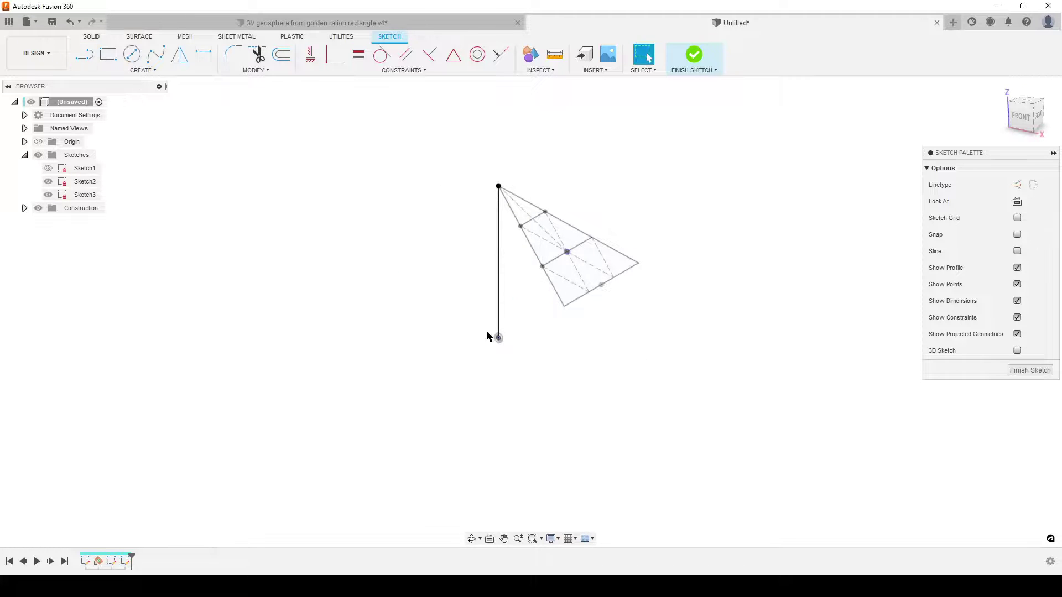
{"action": "key", "text": "l"}
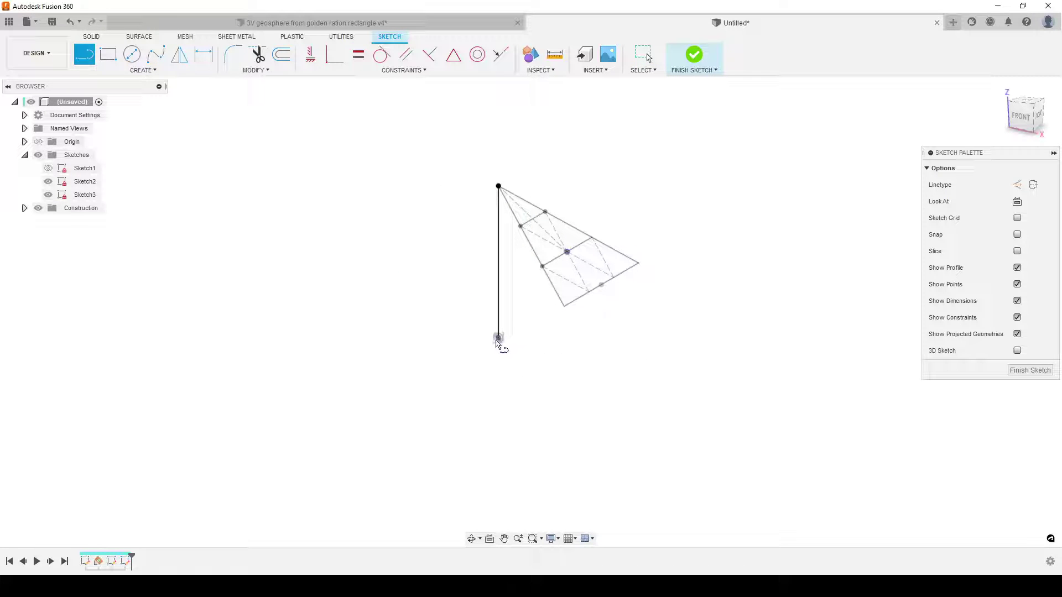
{"action": "left_click", "coordinate": [499, 338]}
{"action": "left_click", "coordinate": [587, 186]}
{"action": "key", "text": "Escape"}
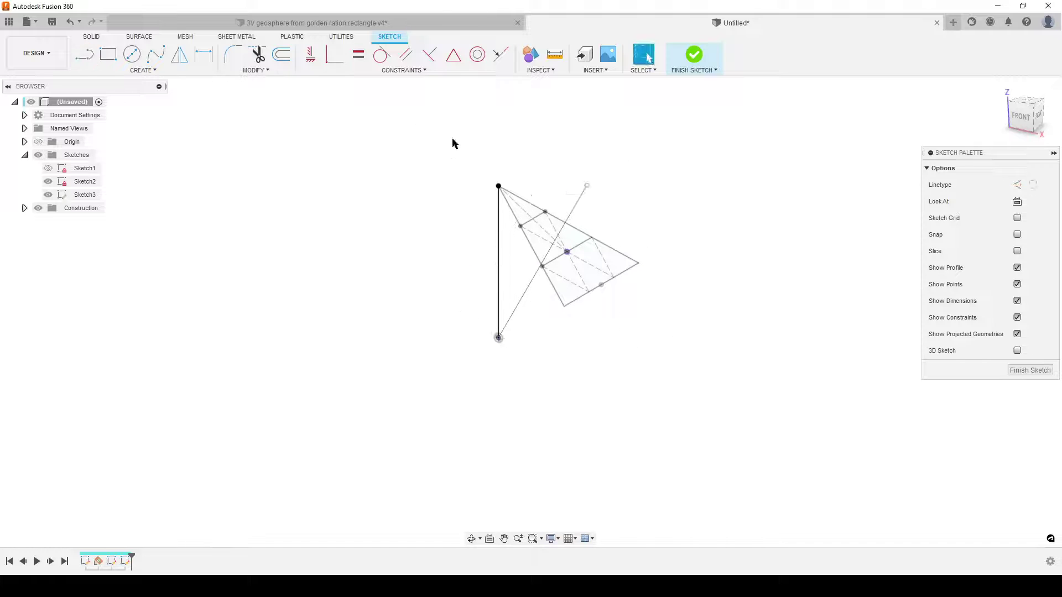
Constrain the second line through the centre point and equal in length to the vertical line
{"action": "left_click", "coordinate": [335, 54]}
{"action": "left_click", "coordinate": [580, 196]}
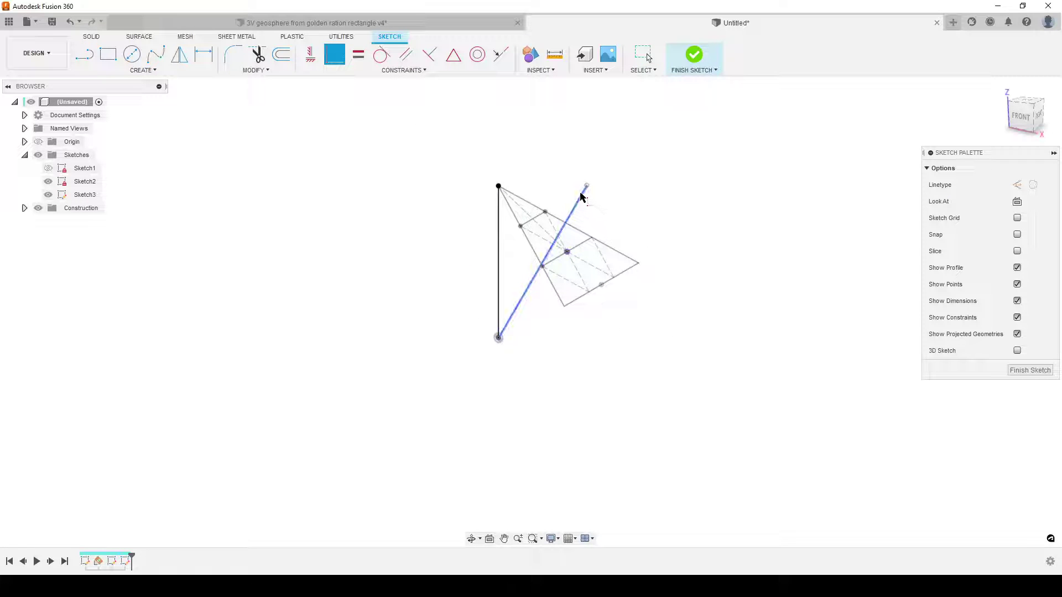
{"action": "left_click", "coordinate": [567, 252]}
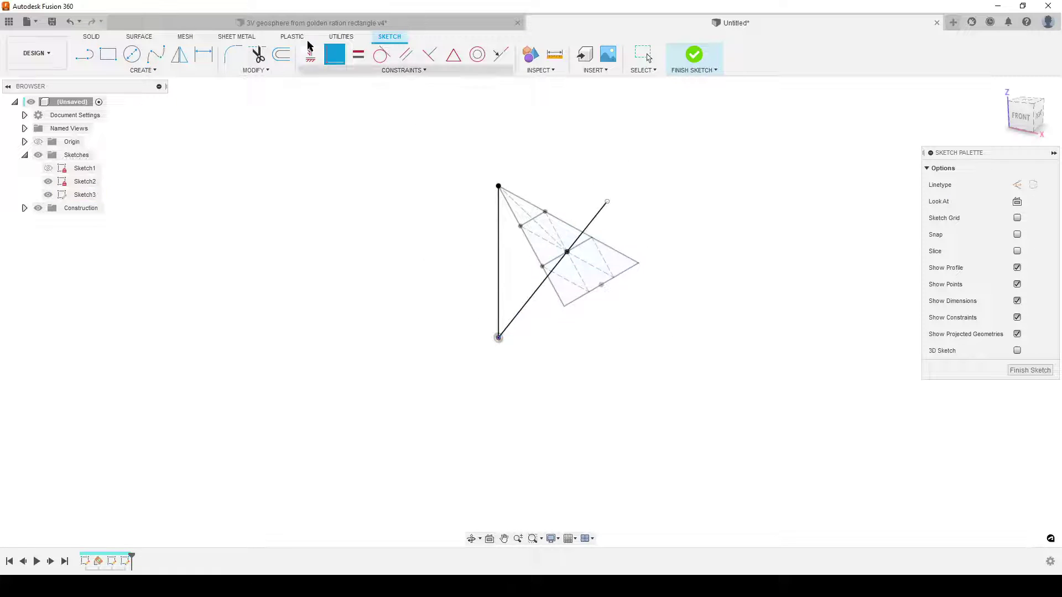
{"action": "left_click", "coordinate": [359, 54]}
{"action": "left_click", "coordinate": [531, 303]}
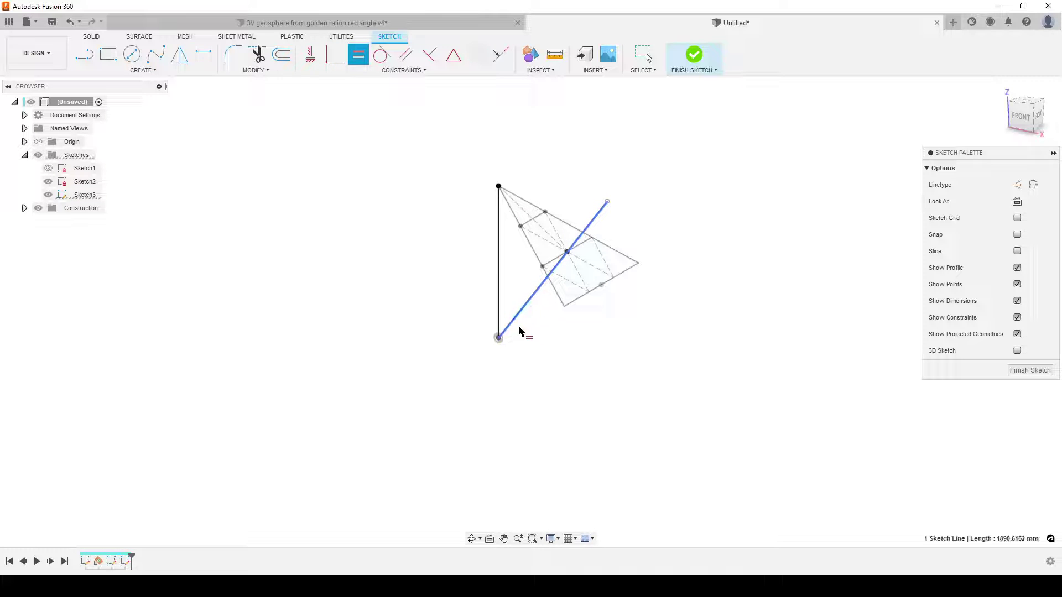
{"action": "left_click", "coordinate": [498, 270]}
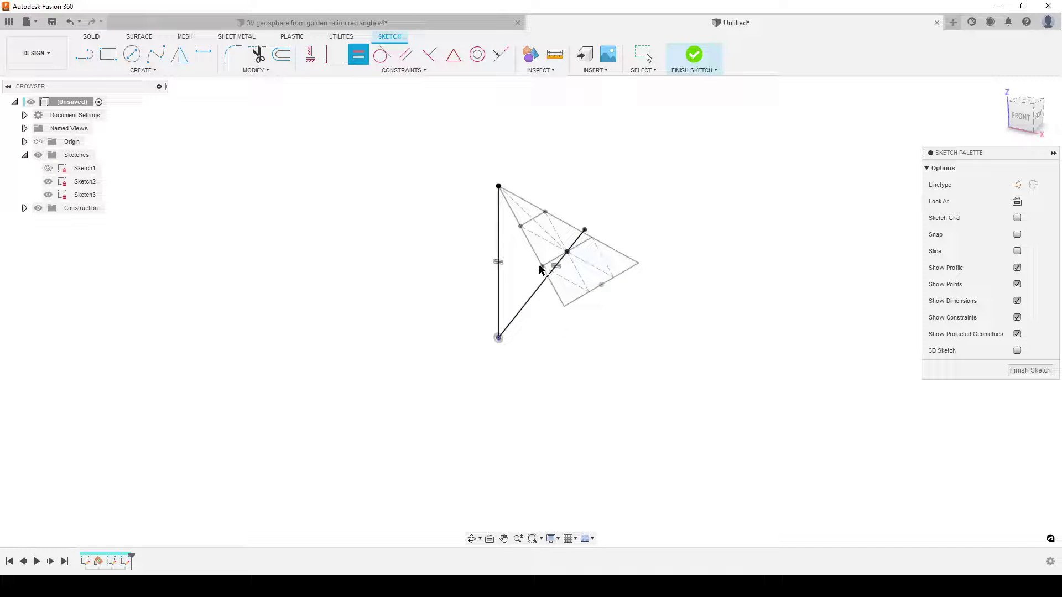
Draw three more lines fanning up-left from the bottom vertex
{"action": "key", "text": "l"}
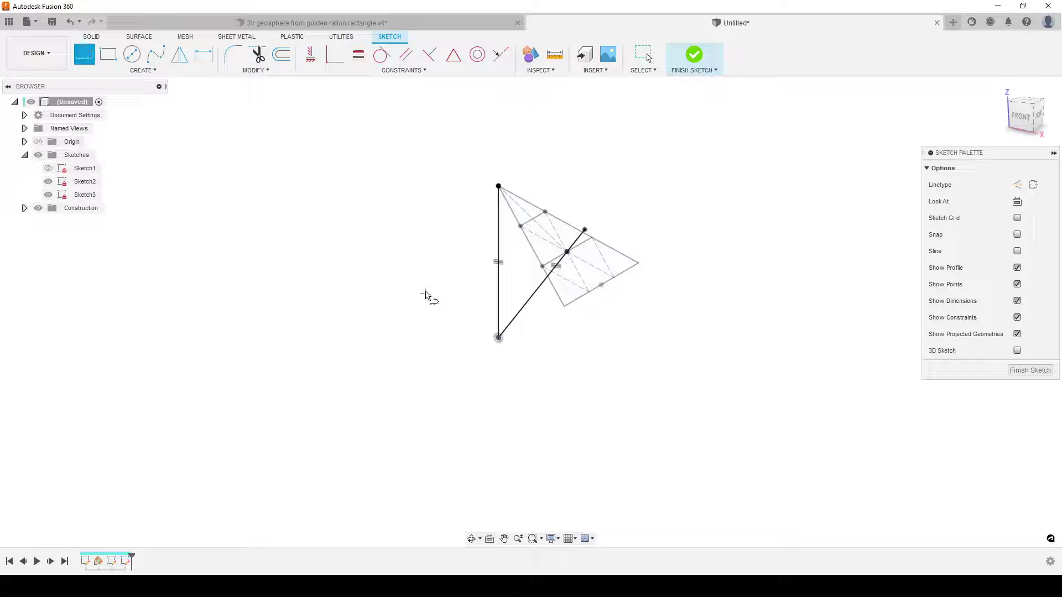
{"action": "left_click", "coordinate": [499, 338]}
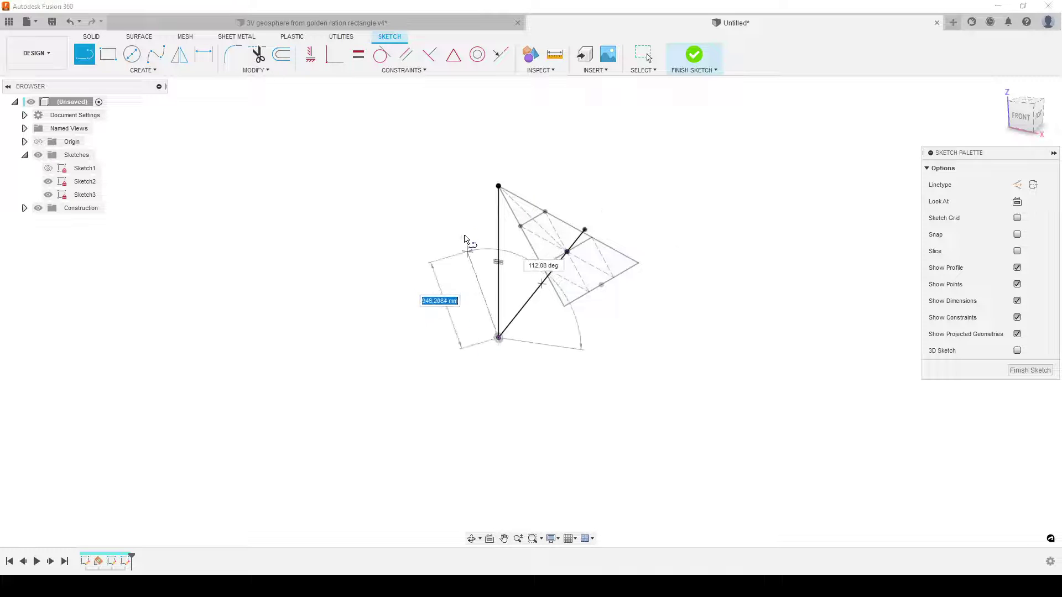
{"action": "left_click", "coordinate": [437, 139]}
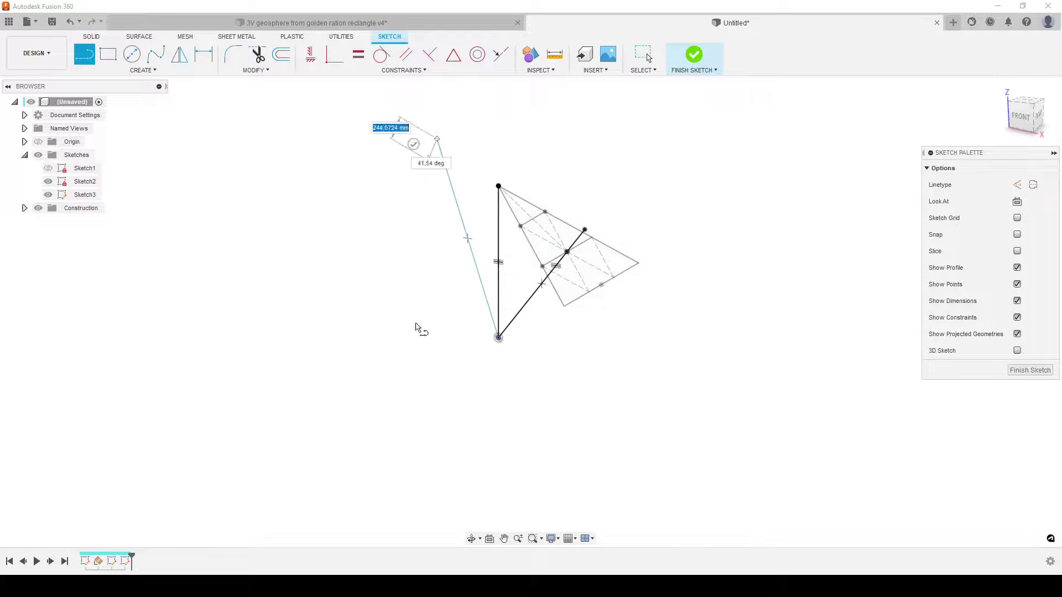
{"action": "key", "text": "Escape"}
{"action": "key", "text": "l"}
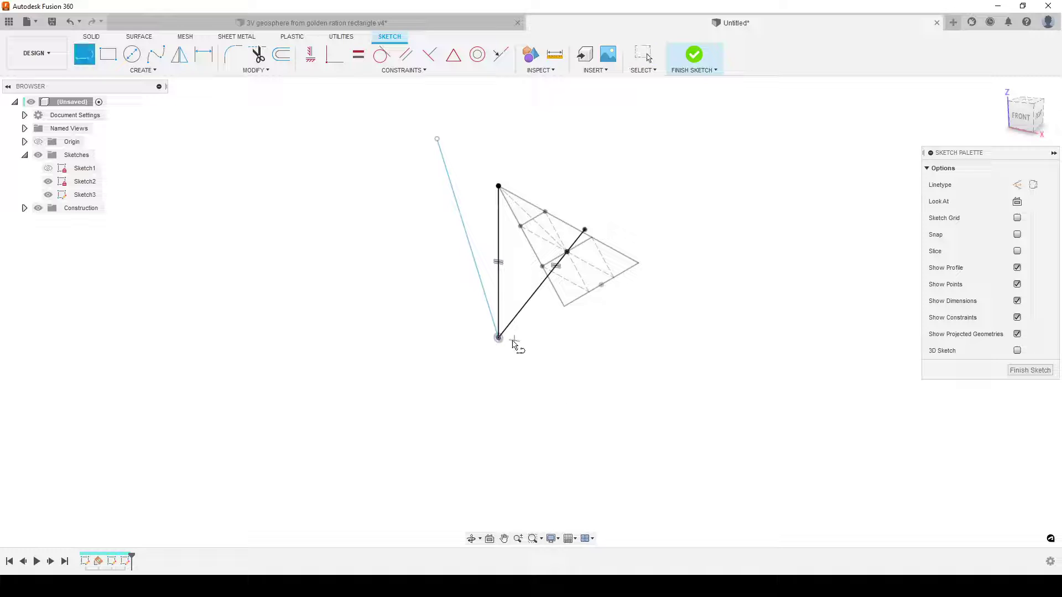
{"action": "left_click", "coordinate": [497, 337]}
{"action": "left_click", "coordinate": [390, 169]}
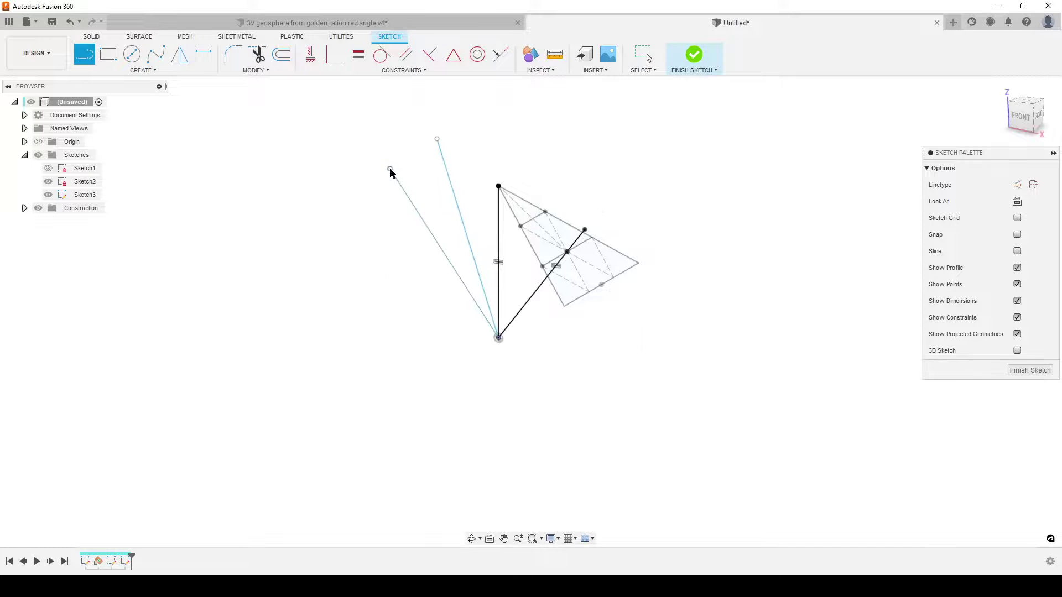
{"action": "key", "text": "Escape"}
{"action": "key", "text": "l"}
{"action": "left_click", "coordinate": [498, 337]}
{"action": "left_click", "coordinate": [350, 222]}
{"action": "key", "text": "Escape"}
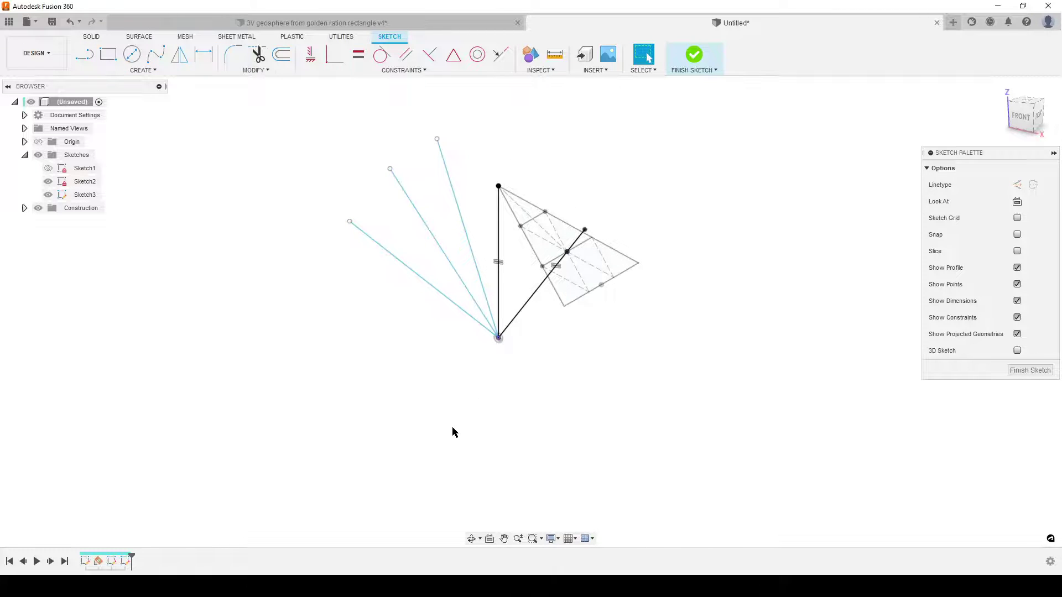
Make the vertical line and the three new lines equal in length
{"action": "left_click", "coordinate": [502, 279]}
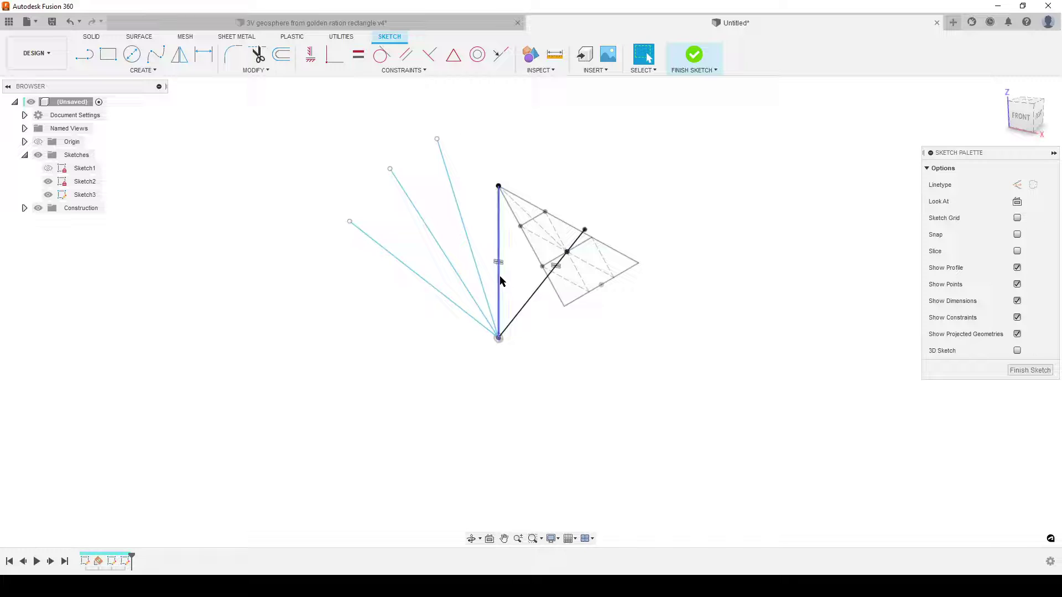
{"action": "left_click", "coordinate": [463, 224], "text": "shift"}
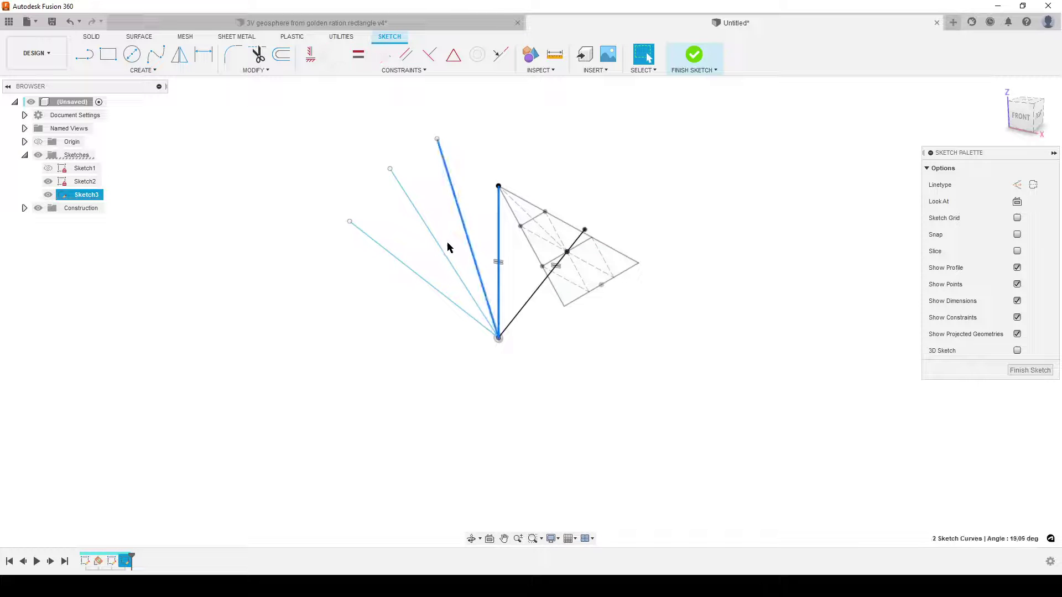
{"action": "left_click", "coordinate": [439, 244], "text": "shift"}
{"action": "left_click", "coordinate": [423, 279], "text": "shift"}
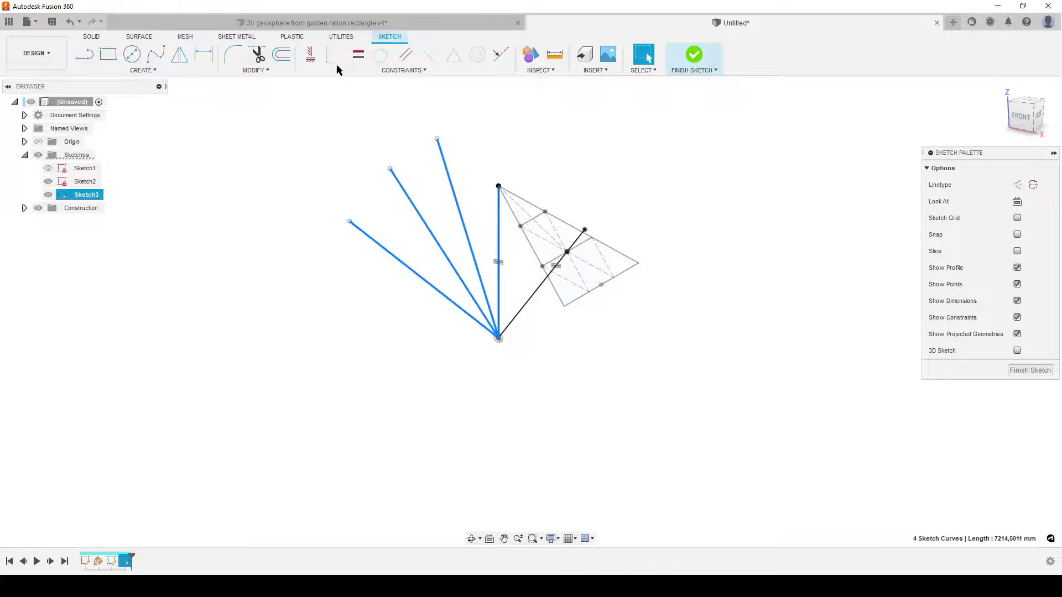
{"action": "left_click", "coordinate": [359, 54]}
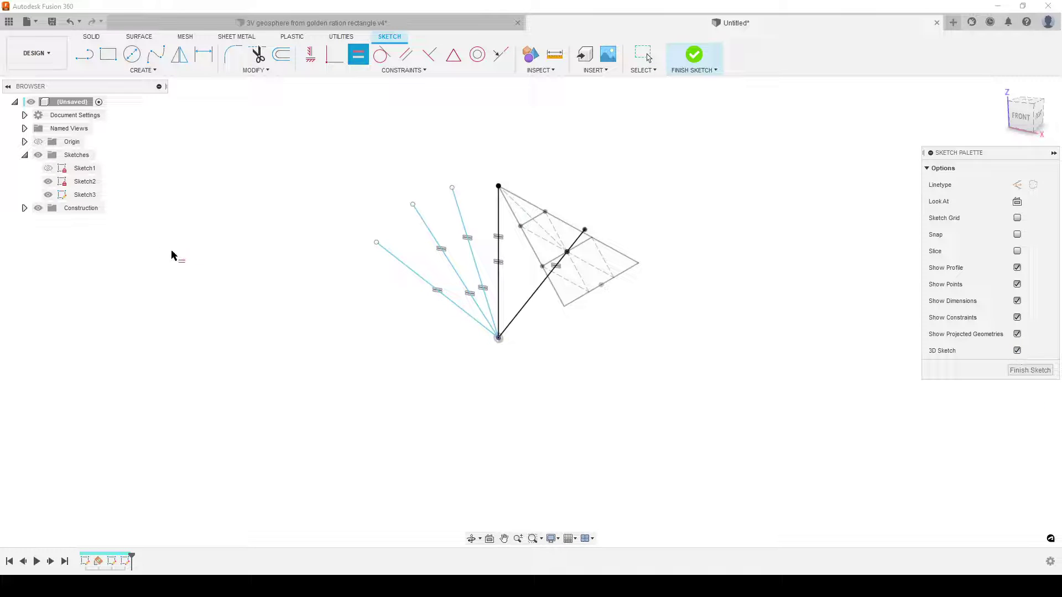
Constrain each fanned line through a triangle subdivision point, redoing the leftmost one
{"action": "left_click", "coordinate": [334, 54]}
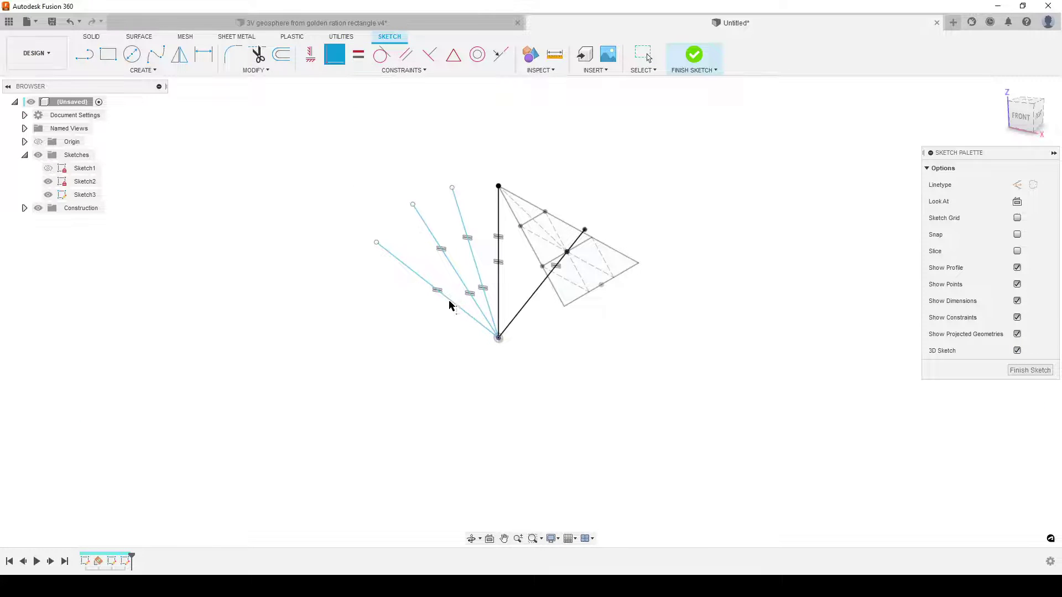
{"action": "left_click", "coordinate": [475, 263]}
{"action": "left_click", "coordinate": [545, 213]}
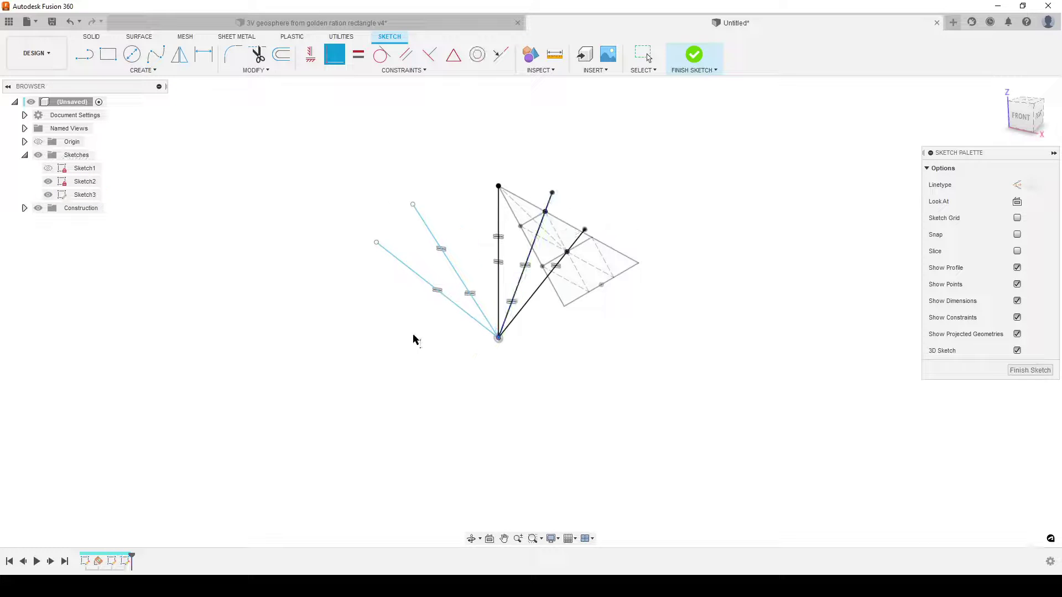
{"action": "left_click", "coordinate": [441, 250]}
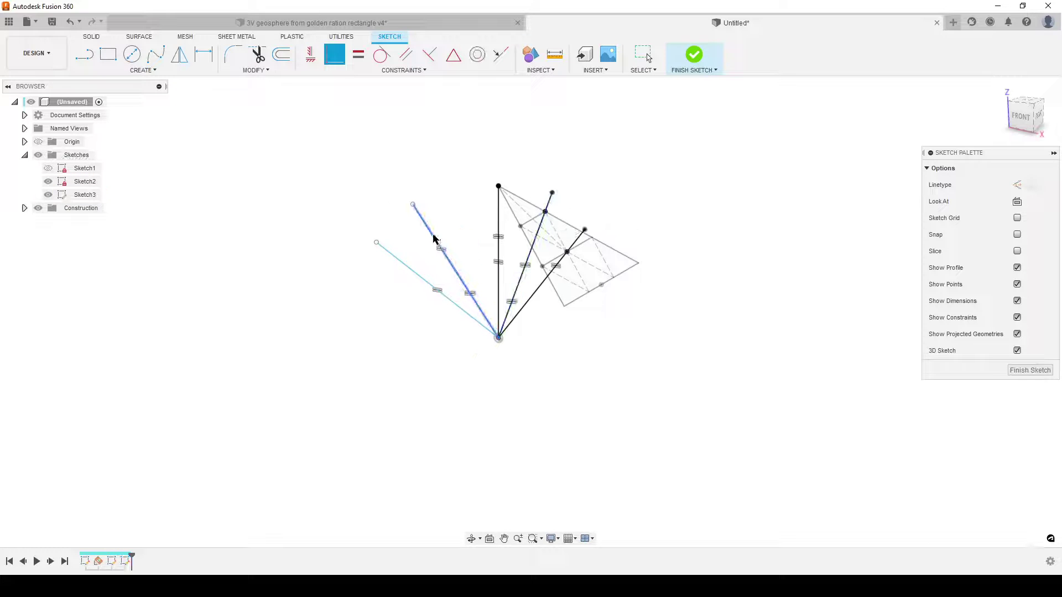
{"action": "left_click", "coordinate": [485, 283]}
{"action": "left_click", "coordinate": [403, 264]}
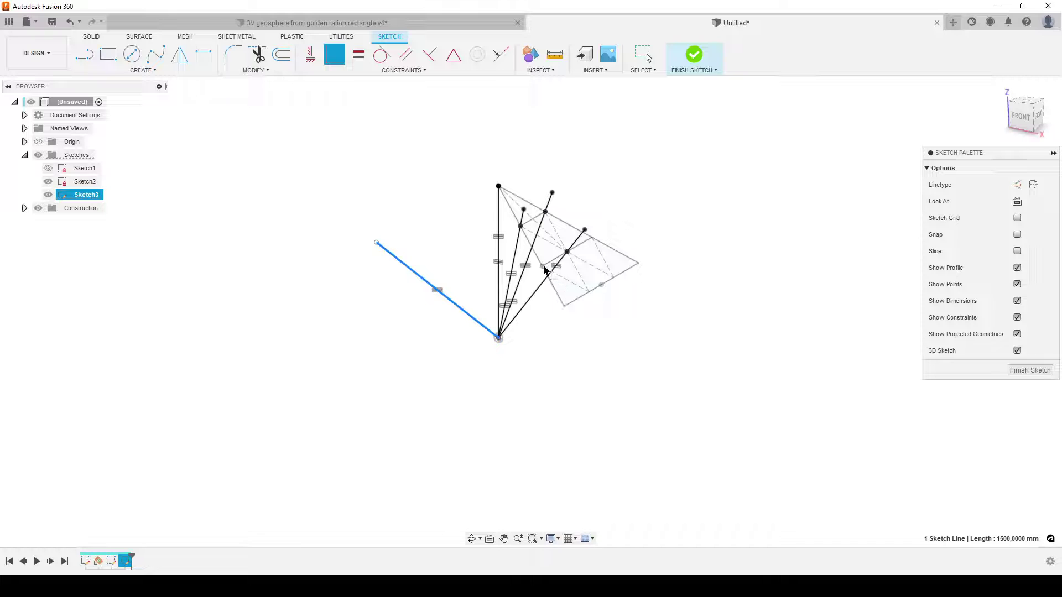
{"action": "left_click", "coordinate": [544, 267]}
{"action": "key", "text": "Escape"}
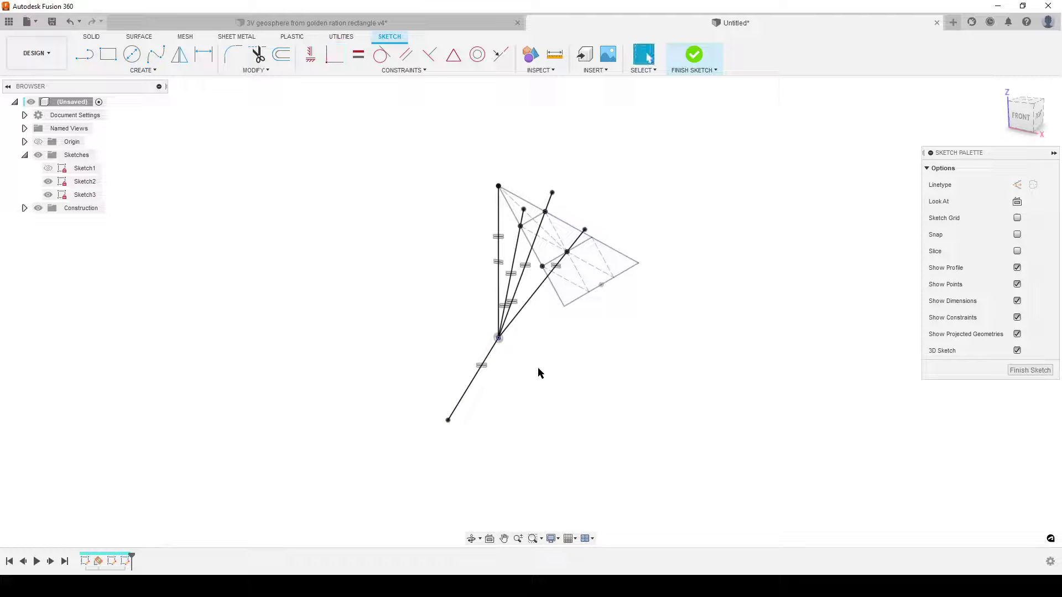
{"action": "key", "text": "ctrl+z"}
{"action": "left_click", "coordinate": [335, 54]}
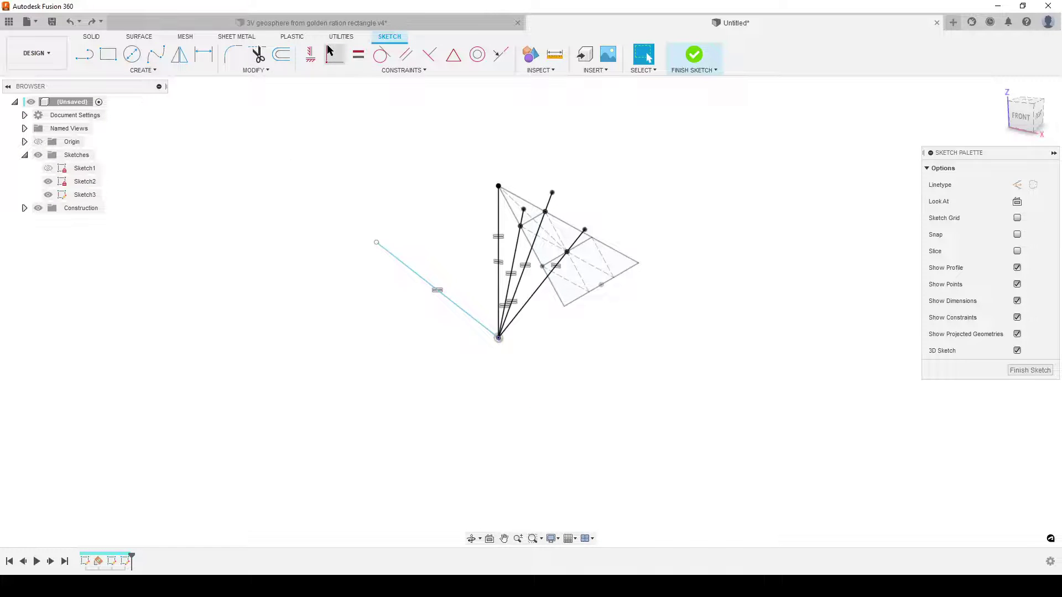
{"action": "left_click", "coordinate": [418, 276]}
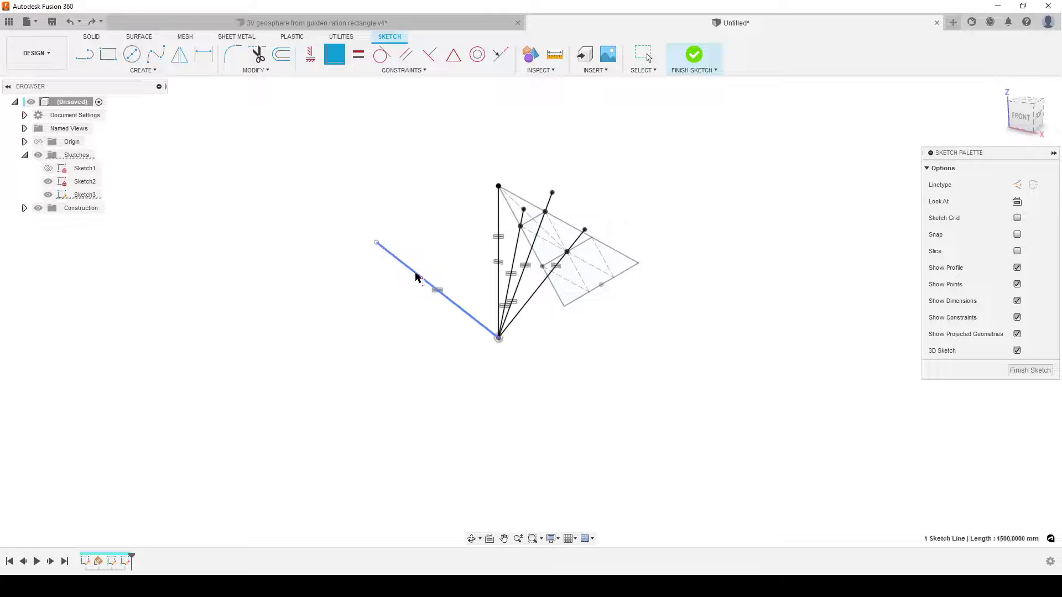
{"action": "left_click", "coordinate": [543, 267]}
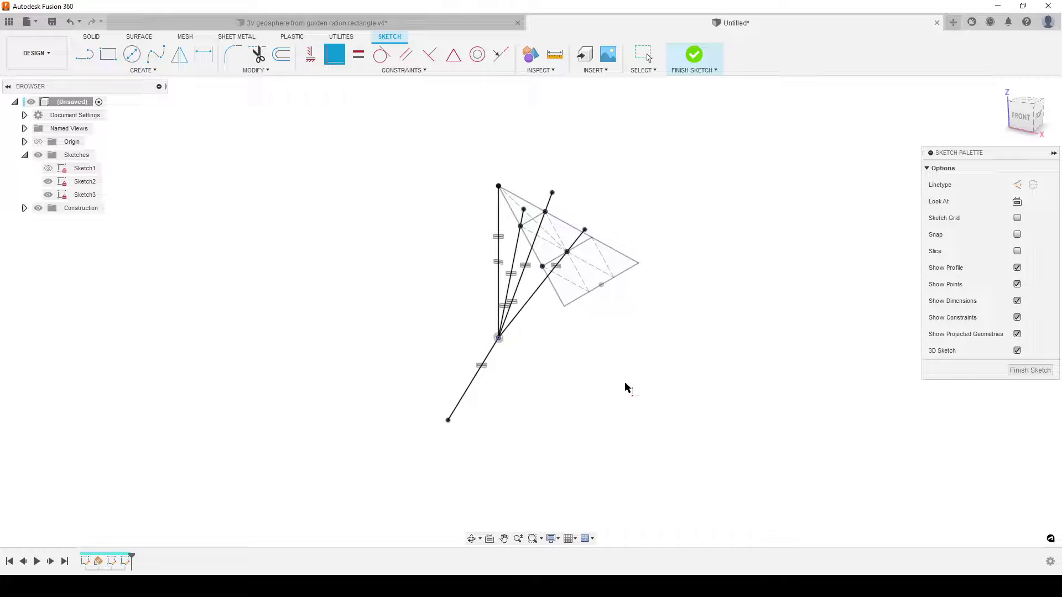
{"action": "middle_click_drag", "start_coordinate": [664, 383], "coordinate": [619, 371], "text": "shift"}
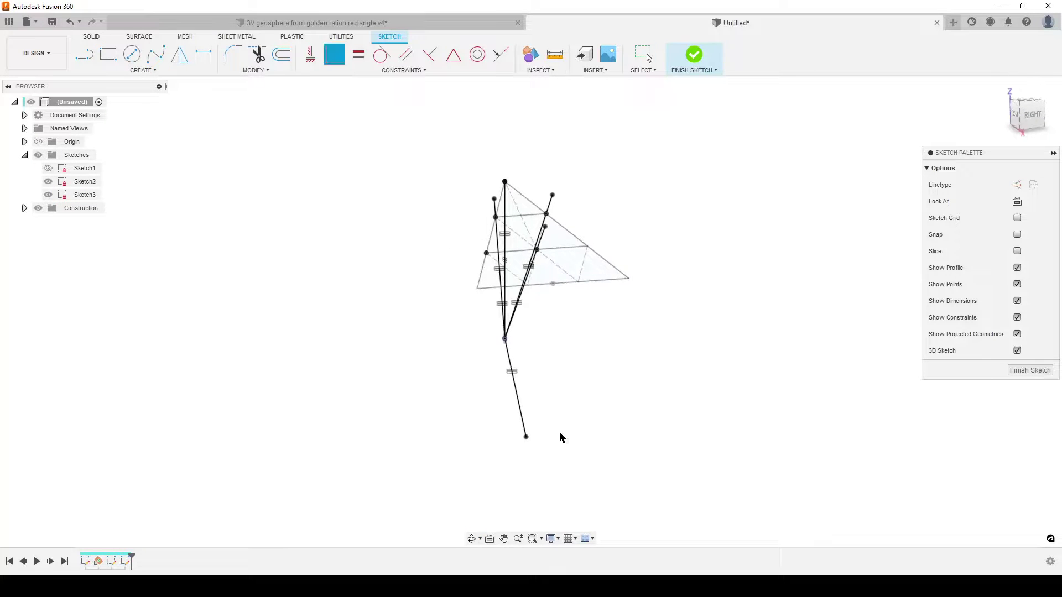
Delete the line pointing downward from the origin
{"action": "key", "text": "Escape"}
{"action": "left_click", "coordinate": [515, 392]}
{"action": "key", "text": "Delete"}
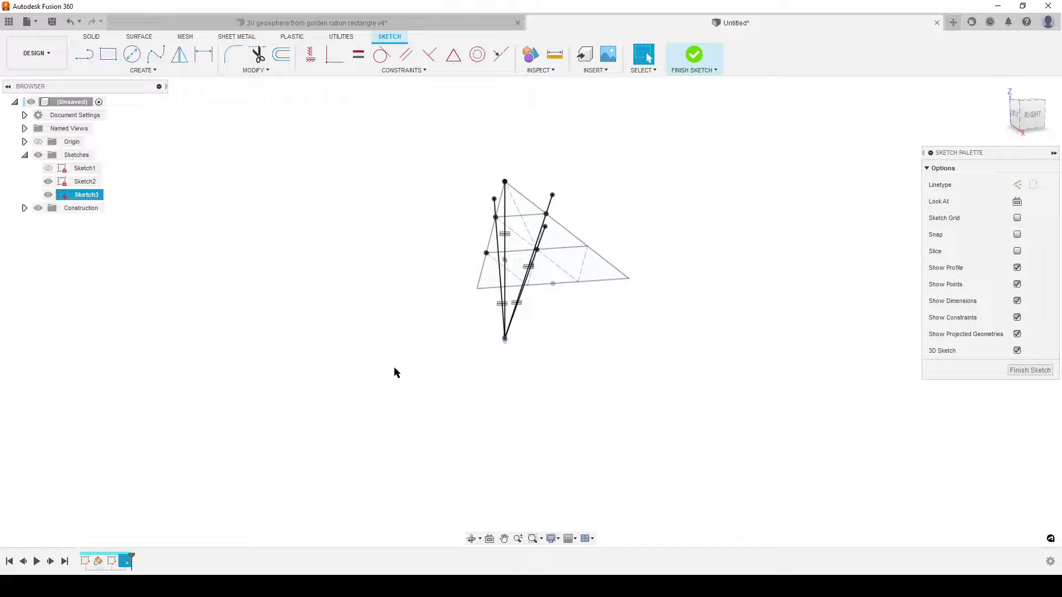
{"action": "middle_click_drag", "start_coordinate": [412, 374], "coordinate": [462, 406], "text": "shift"}
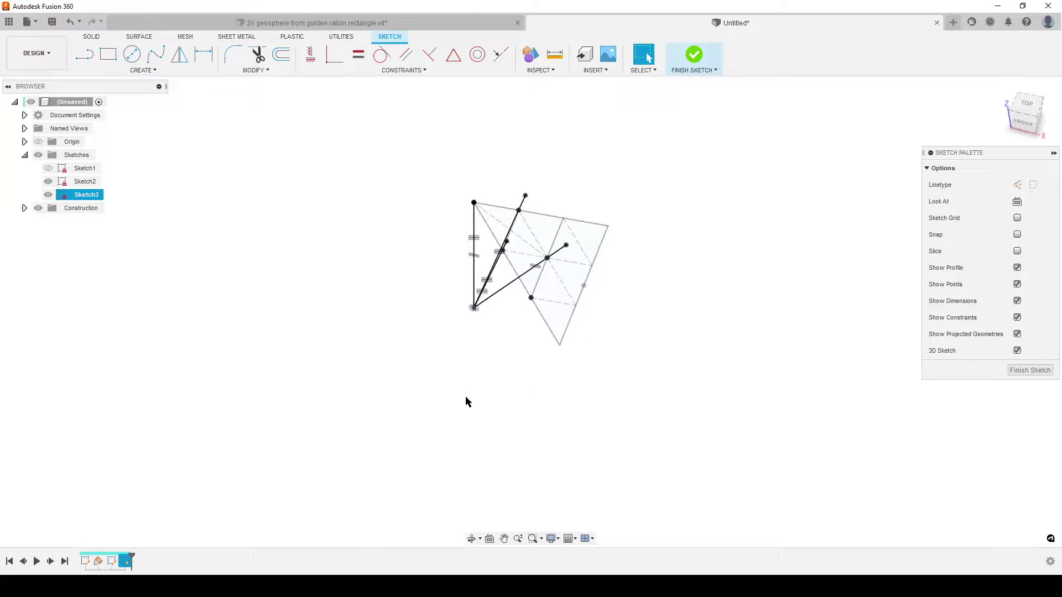
Draw a new line through the remaining triangle point, equal in length to the others
{"action": "key", "text": "l"}
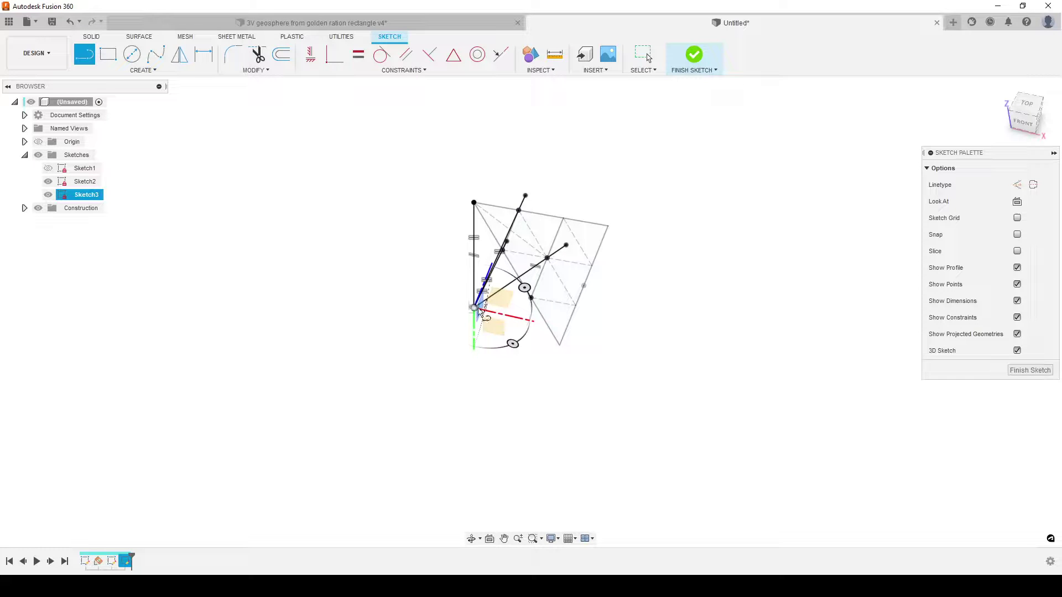
{"action": "left_click", "coordinate": [473, 304]}
{"action": "left_click", "coordinate": [424, 181]}
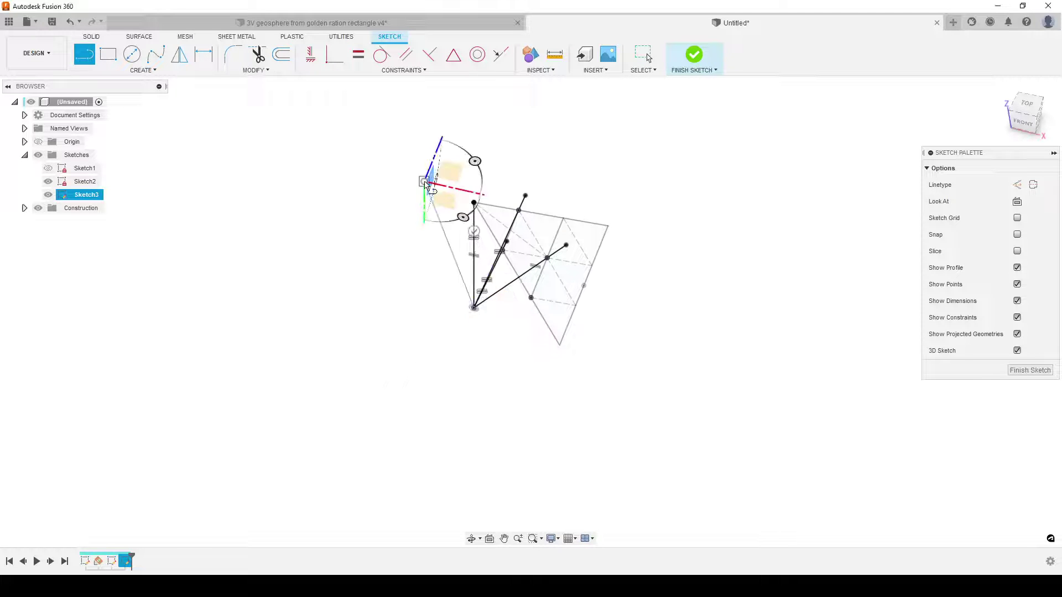
{"action": "key", "text": "Escape"}
{"action": "left_click", "coordinate": [334, 54]}
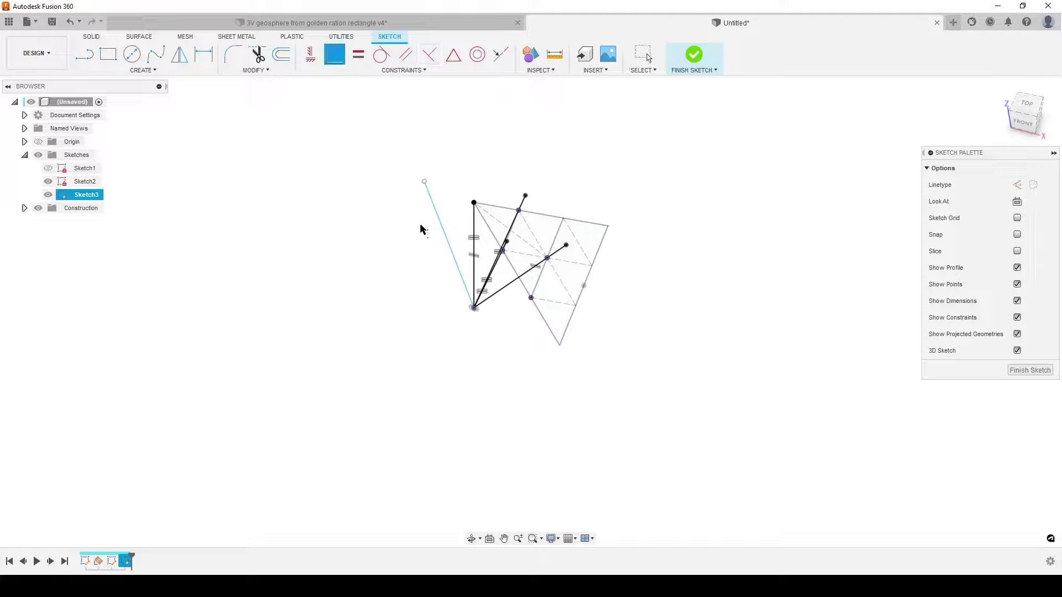
{"action": "left_click", "coordinate": [432, 207]}
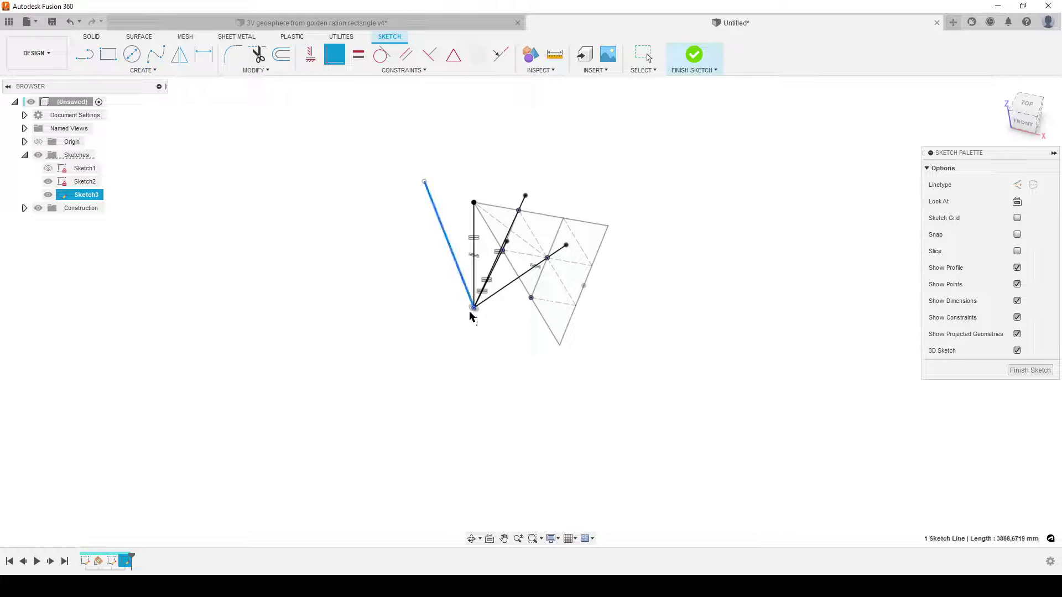
{"action": "left_click", "coordinate": [532, 299]}
{"action": "left_click", "coordinate": [358, 54]}
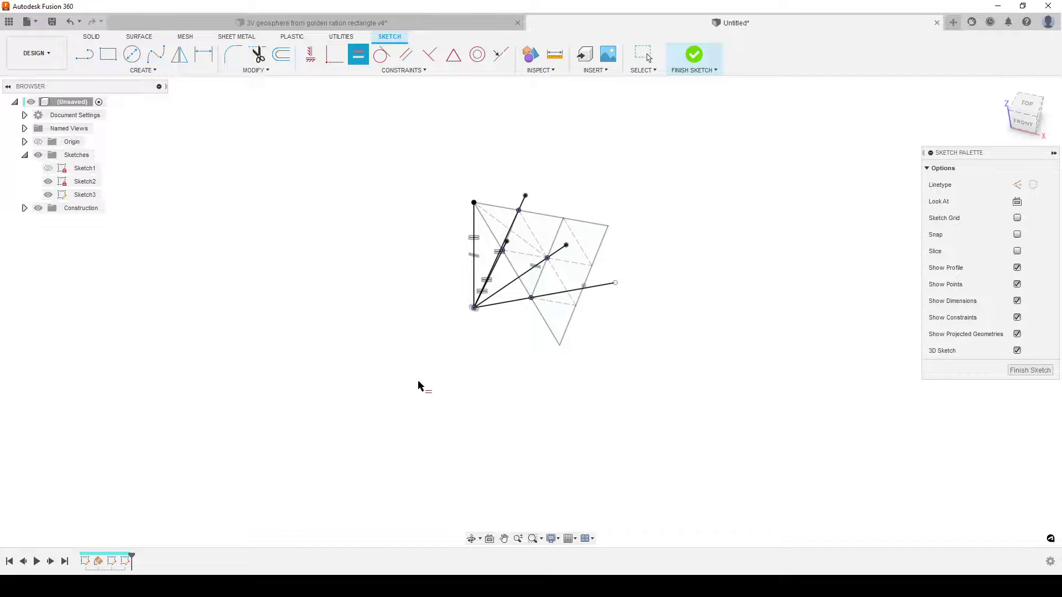
{"action": "left_click", "coordinate": [600, 286]}
{"action": "mouse_move", "coordinate": [642, 409]}
{"action": "middle_mouse_down", "text": "shift"}
{"action": "mouse_move", "coordinate": [640, 370]}
{"action": "mouse_move", "coordinate": [605, 339]}
{"action": "mouse_move", "coordinate": [562, 335]}
{"action": "mouse_move", "coordinate": [557, 383]}
{"action": "mouse_move", "coordinate": [529, 387]}
{"action": "mouse_move", "coordinate": [600, 367]}
{"action": "mouse_move", "coordinate": [609, 351]}
{"action": "middle_mouse_up", "text": "shift"}
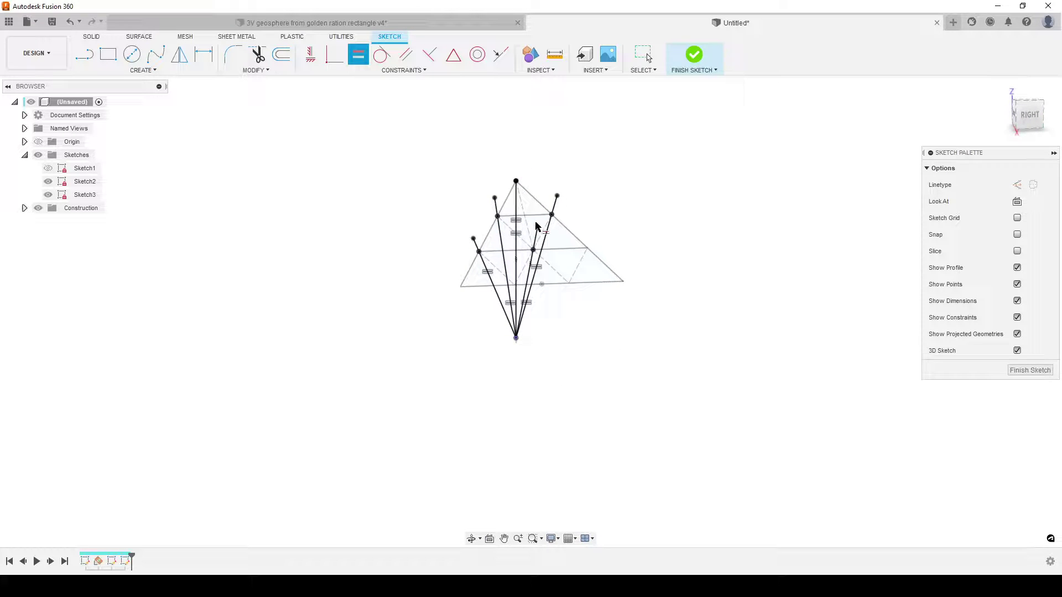
{"action": "left_click", "coordinate": [554, 204]}
Finish Sketch3 and hide Sketch2's triangle
{"action": "left_click", "coordinate": [1029, 371]}
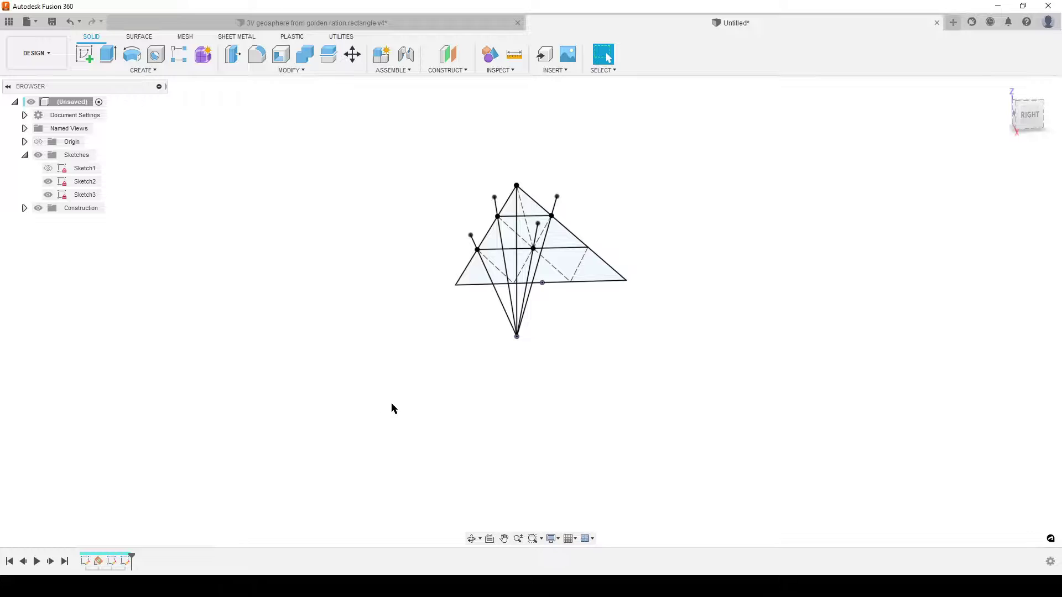
{"action": "left_click", "coordinate": [48, 181]}
{"action": "left_click", "coordinate": [89, 55]}
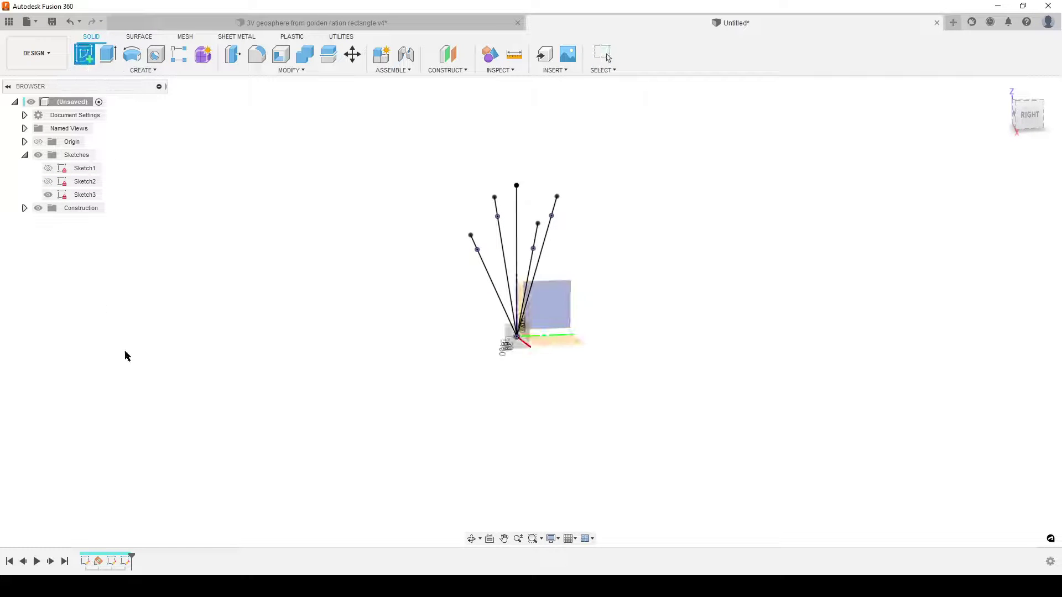
Start a sketch on the origin plane and draw a closed outline through five spoke points
{"action": "left_click", "coordinate": [562, 343]}
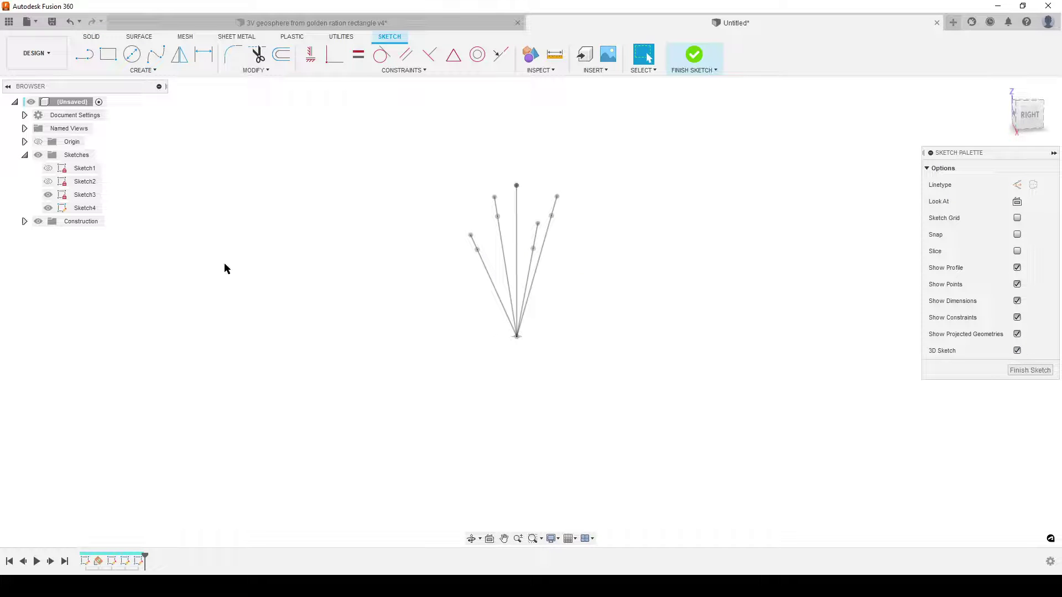
{"action": "middle_click_drag", "start_coordinate": [254, 202], "coordinate": [264, 227], "text": "shift"}
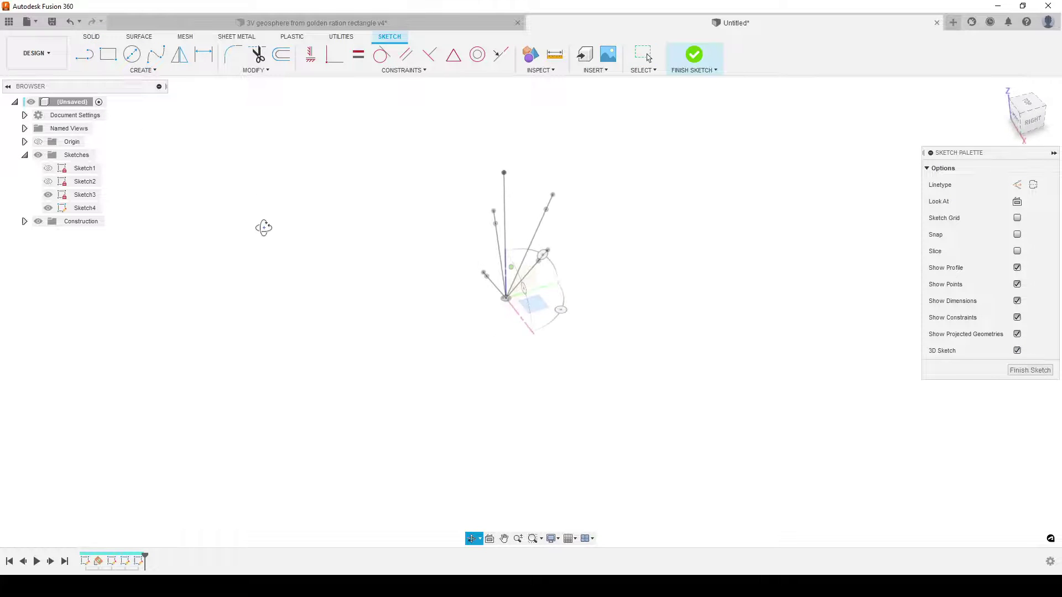
{"action": "key", "text": "l"}
{"action": "scroll", "coordinate": [280, 239], "scroll_direction": "up", "scroll_amount": 2}
{"action": "left_click", "coordinate": [590, 149]}
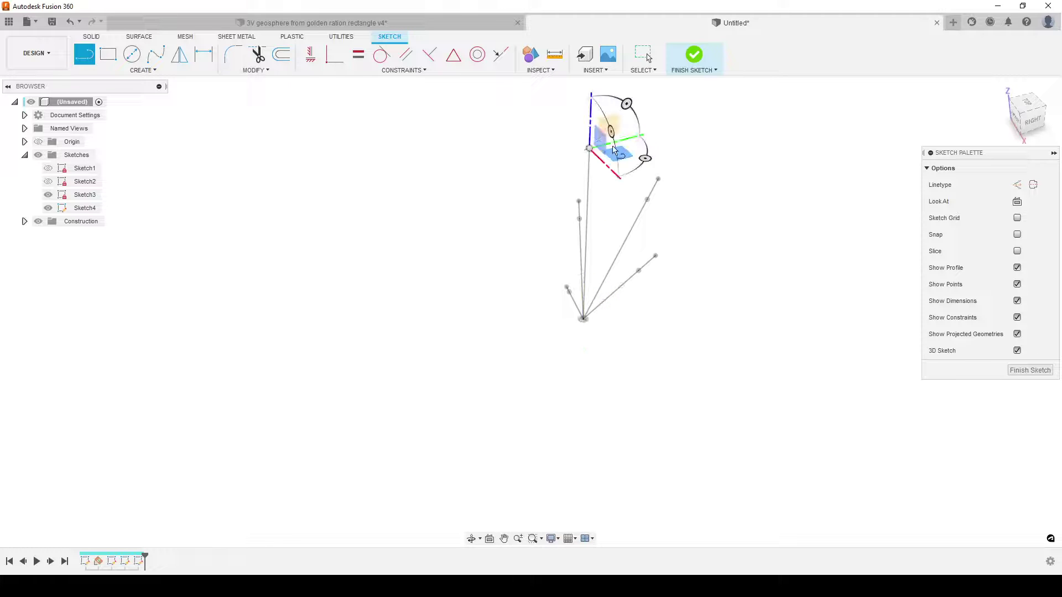
{"action": "left_click", "coordinate": [658, 178]}
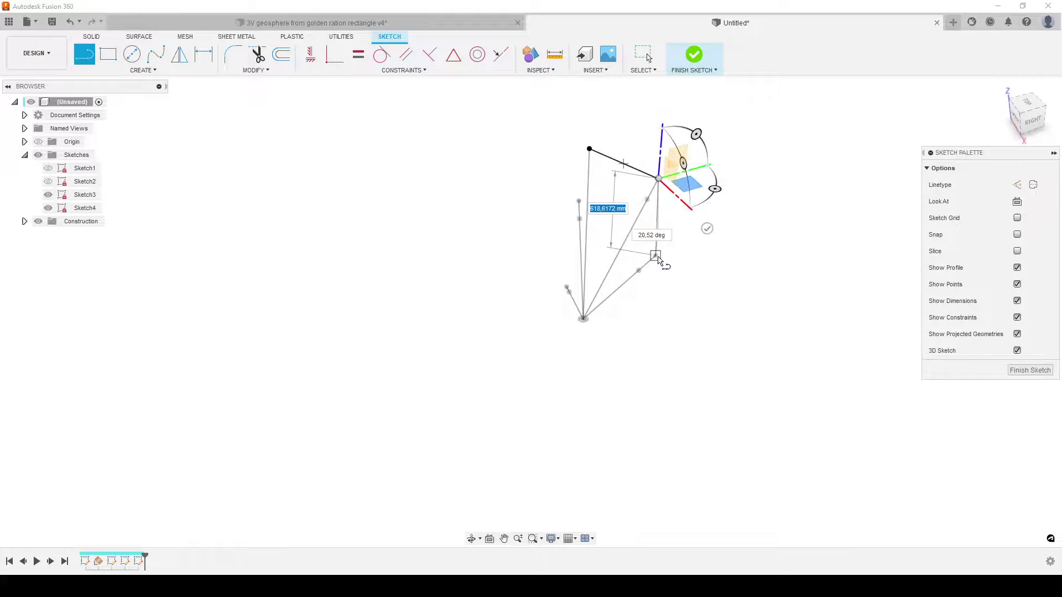
{"action": "left_click", "coordinate": [657, 256]}
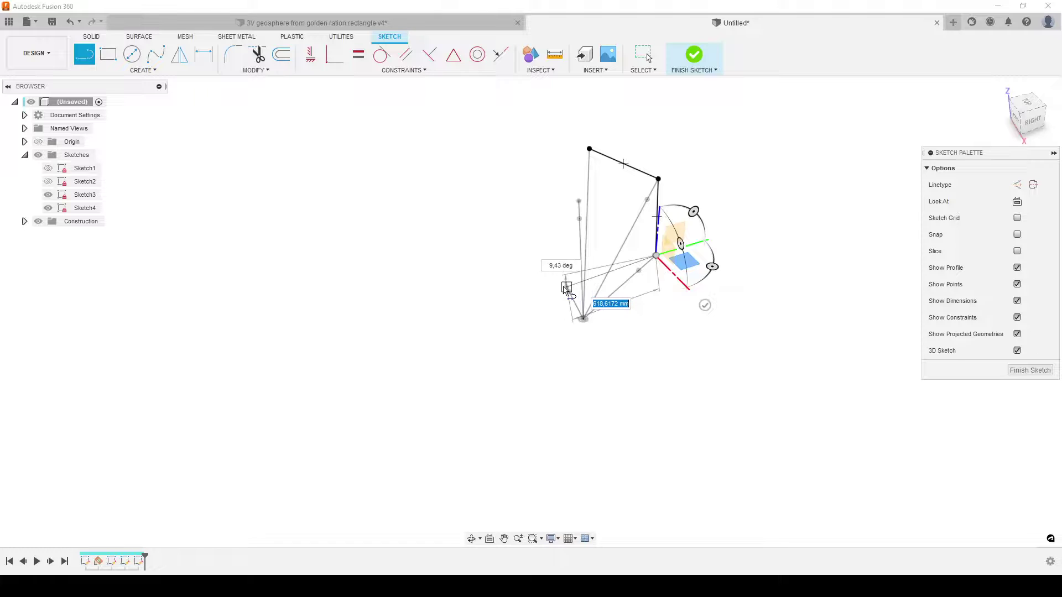
{"action": "left_click", "coordinate": [566, 286]}
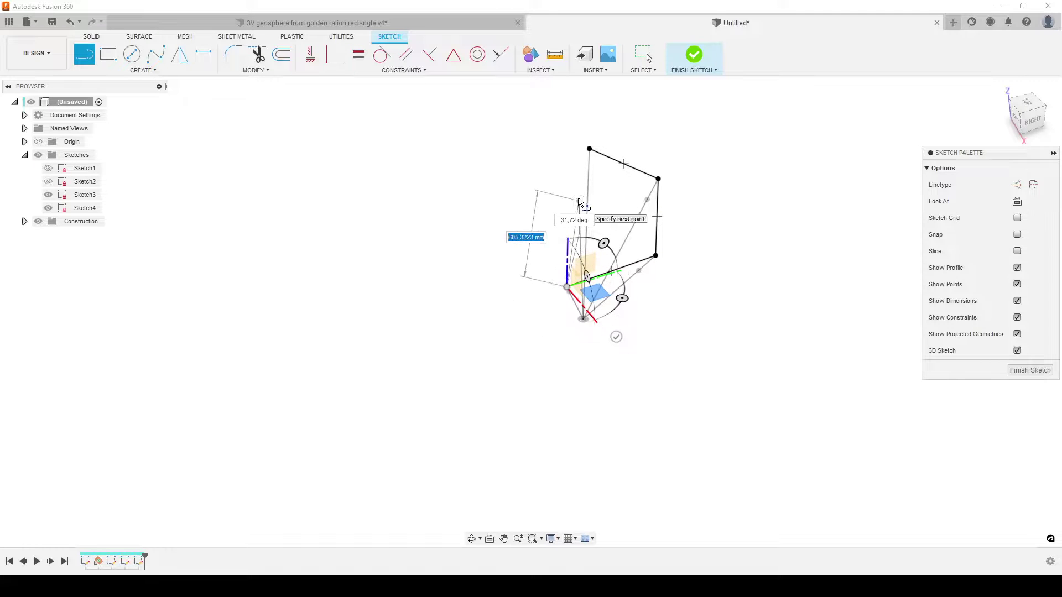
{"action": "left_click", "coordinate": [579, 200]}
{"action": "left_click", "coordinate": [590, 148]}
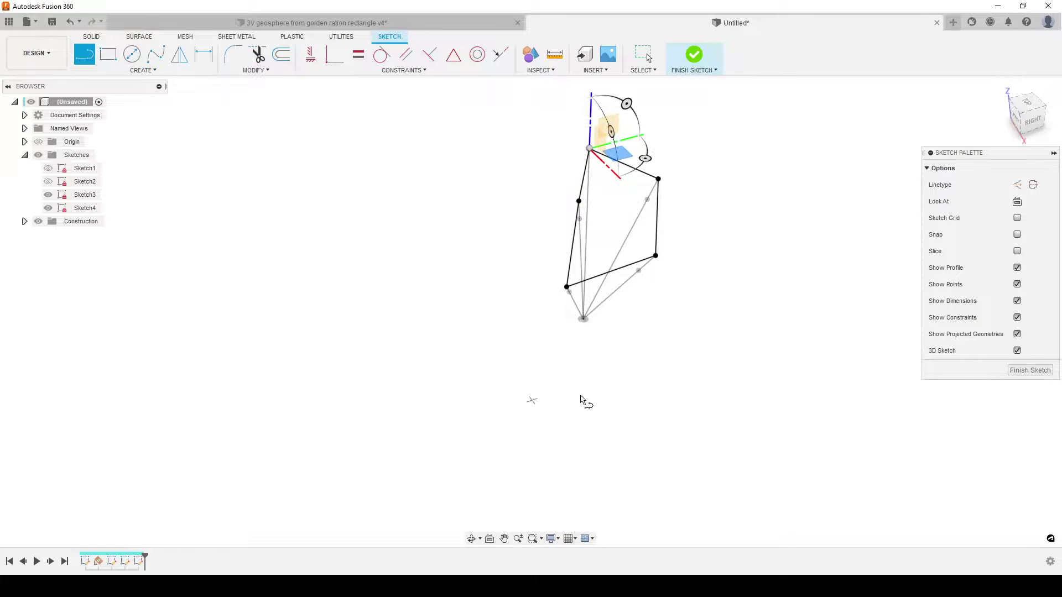
Add two diagonals splitting the outline into three triangles, then finish Sketch4
{"action": "left_click", "coordinate": [655, 256]}
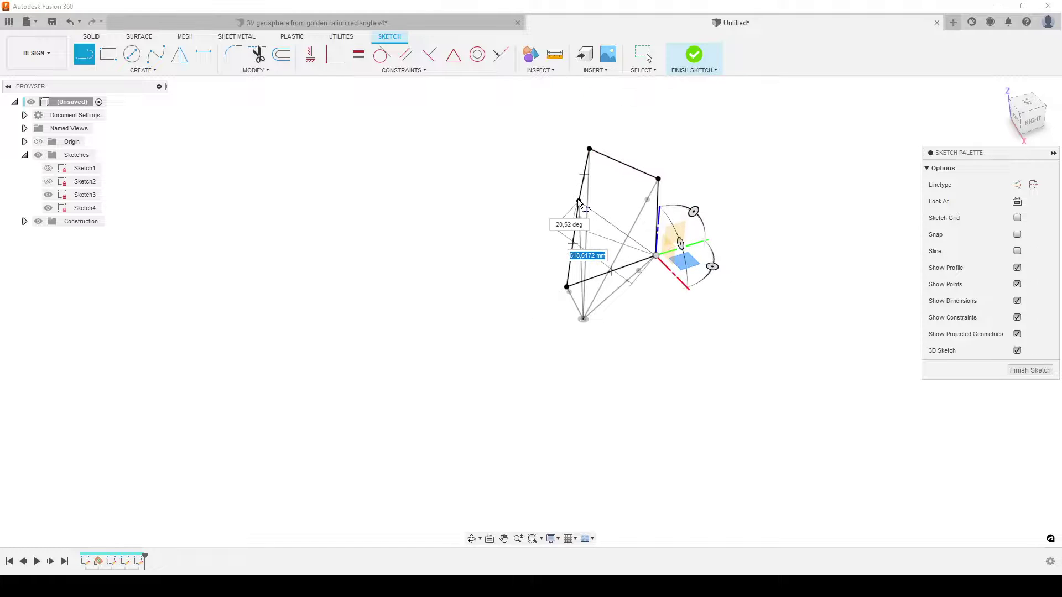
{"action": "left_click", "coordinate": [579, 200]}
{"action": "left_click", "coordinate": [658, 180]}
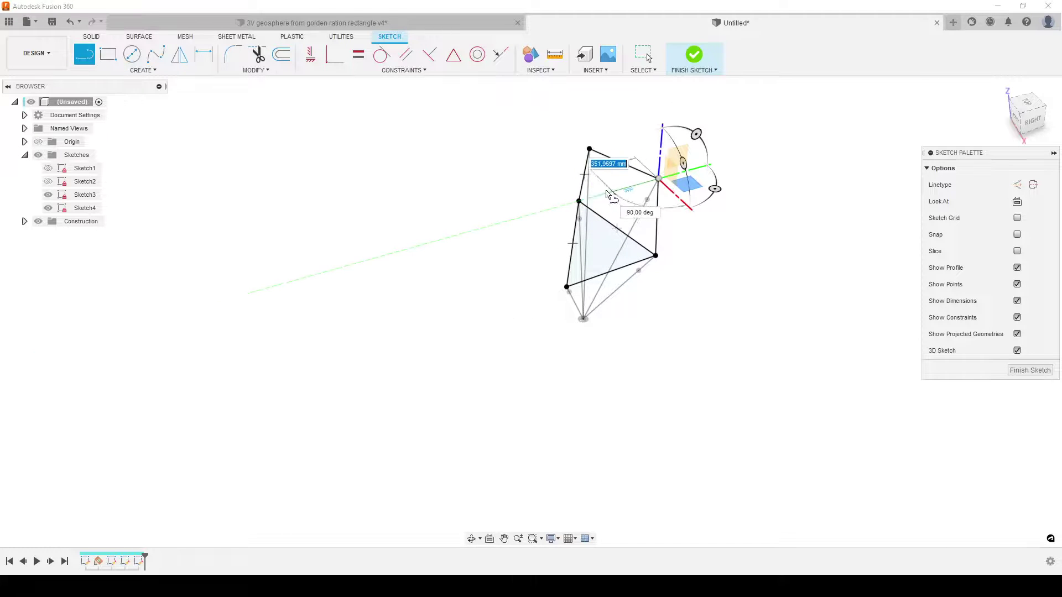
{"action": "left_click", "coordinate": [579, 200]}
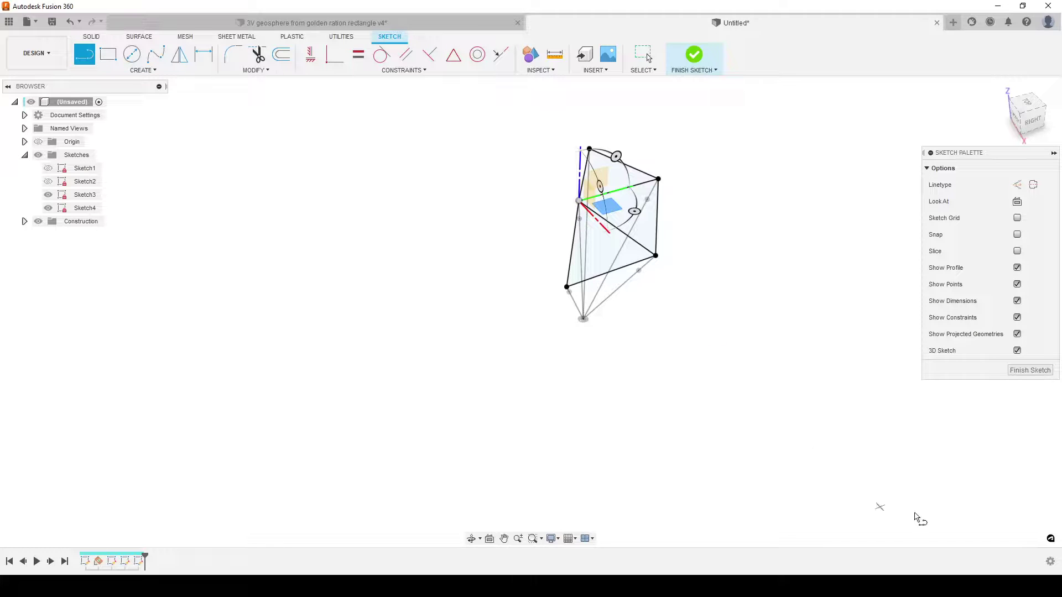
{"action": "left_click", "coordinate": [1030, 370]}
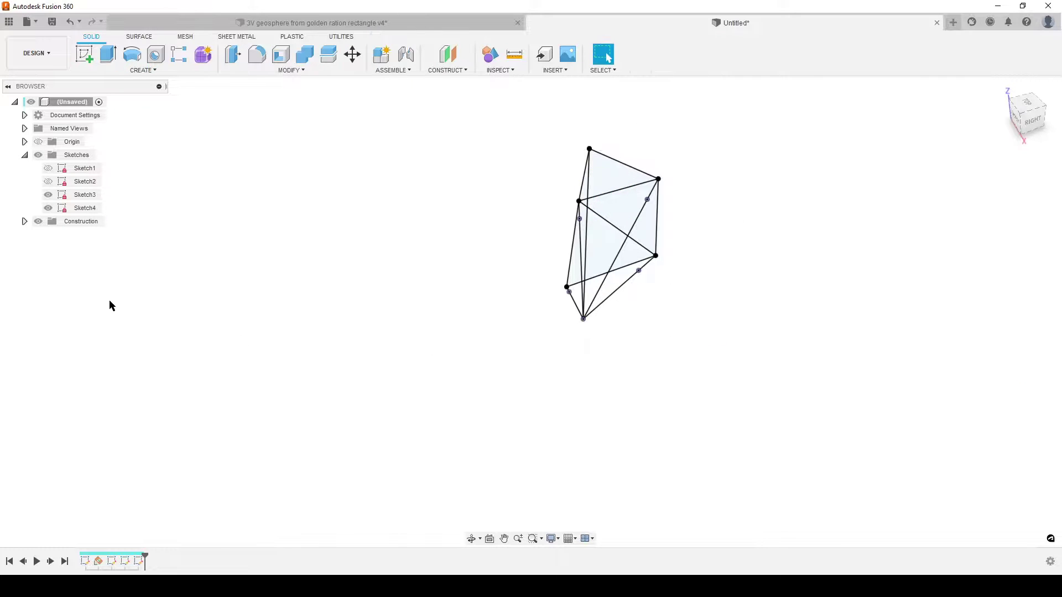
Hide Sketch3 and patch the three Sketch4 triangle profiles into surfaces Body1–Body3
{"action": "left_click", "coordinate": [48, 194]}
{"action": "mouse_move", "coordinate": [371, 361]}
{"action": "middle_mouse_down", "text": "shift"}
{"action": "mouse_move", "coordinate": [514, 341]}
{"action": "mouse_move", "coordinate": [500, 363]}
{"action": "mouse_move", "coordinate": [462, 350]}
{"action": "mouse_move", "coordinate": [449, 374]}
{"action": "middle_mouse_up", "text": "shift"}
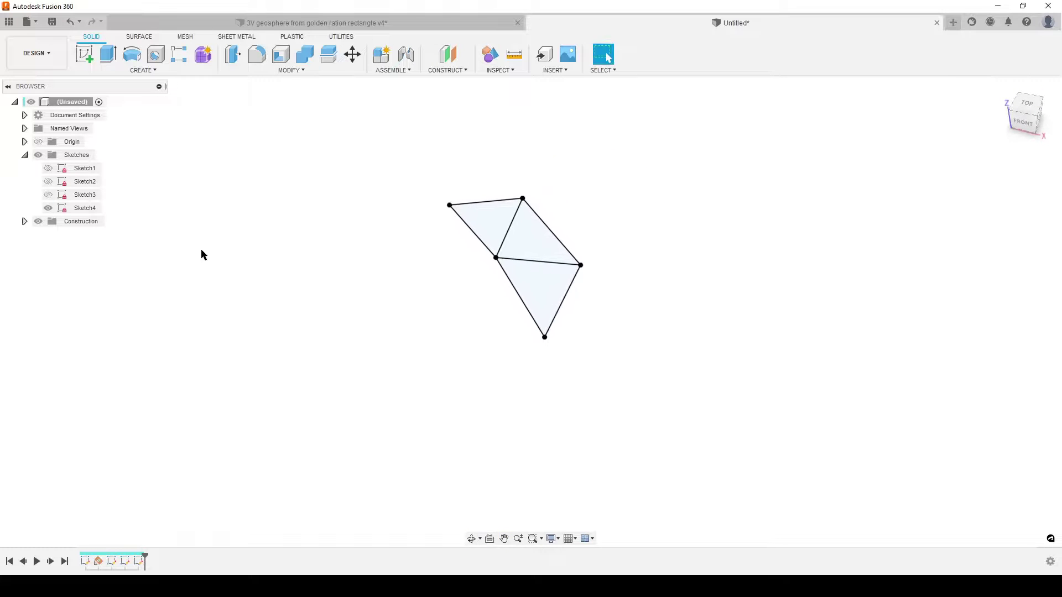
{"action": "left_click", "coordinate": [140, 37]}
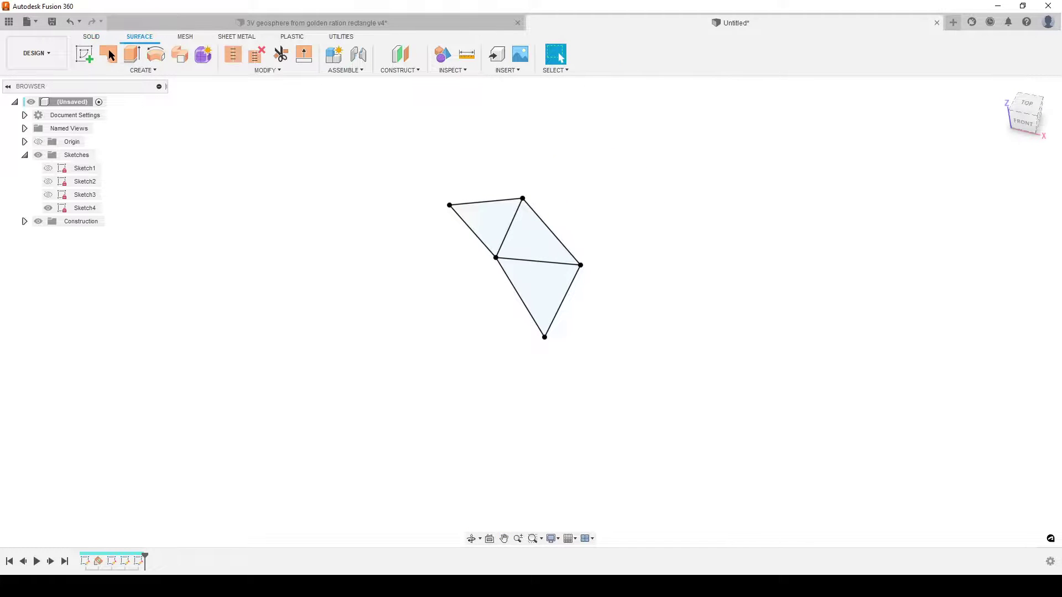
{"action": "left_click", "coordinate": [108, 53]}
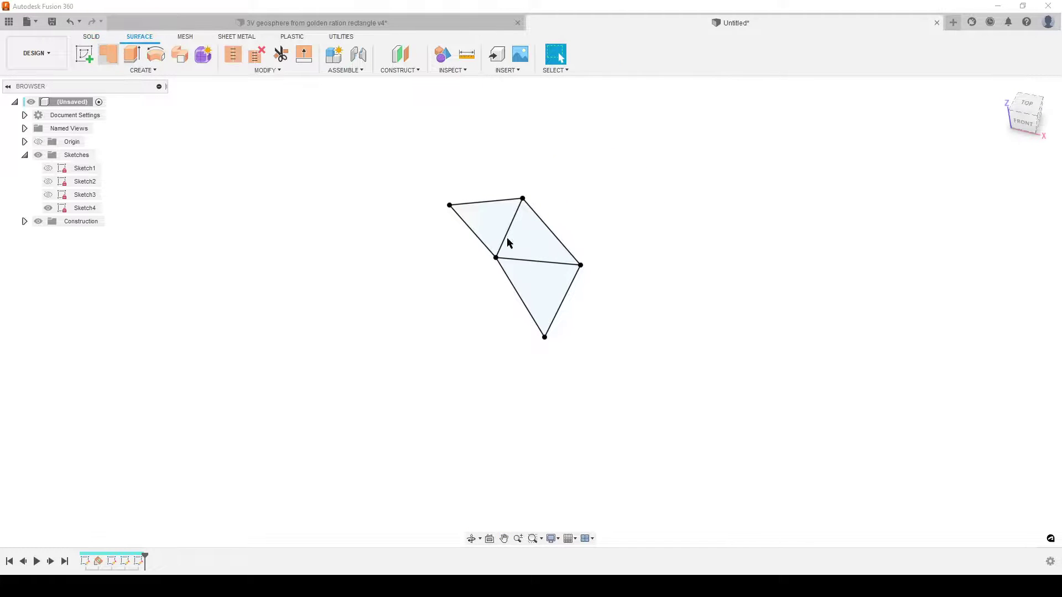
{"action": "left_click", "coordinate": [480, 222]}
{"action": "left_click", "coordinate": [549, 252]}
{"action": "left_click", "coordinate": [541, 287]}
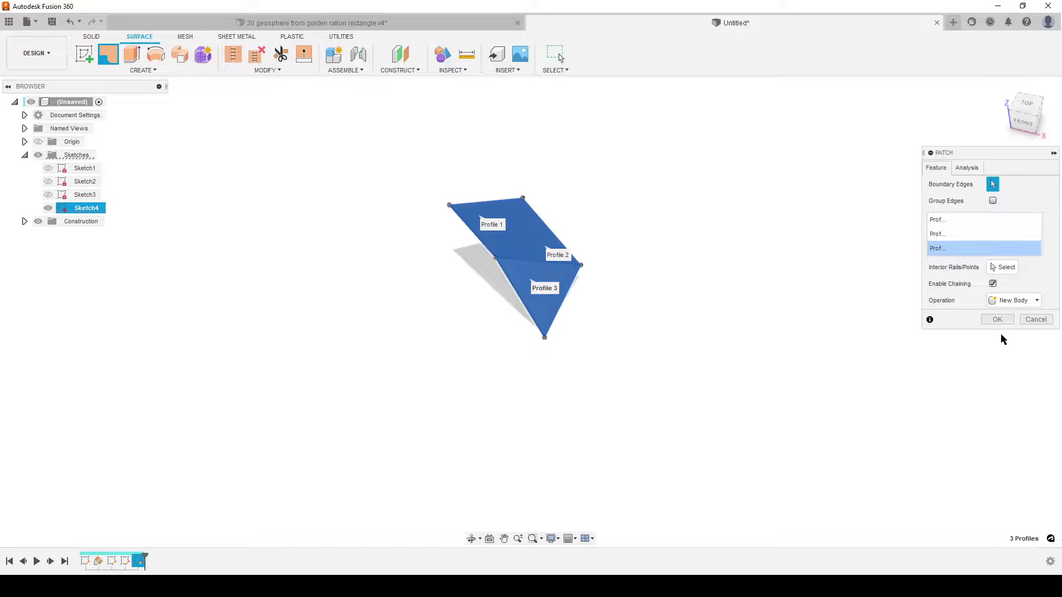
{"action": "left_click", "coordinate": [997, 320]}
Stitch Body1–Body3 into one surface body, Body4, then hide Sketch4 and show Sketch3
{"action": "left_click", "coordinate": [23, 155]}
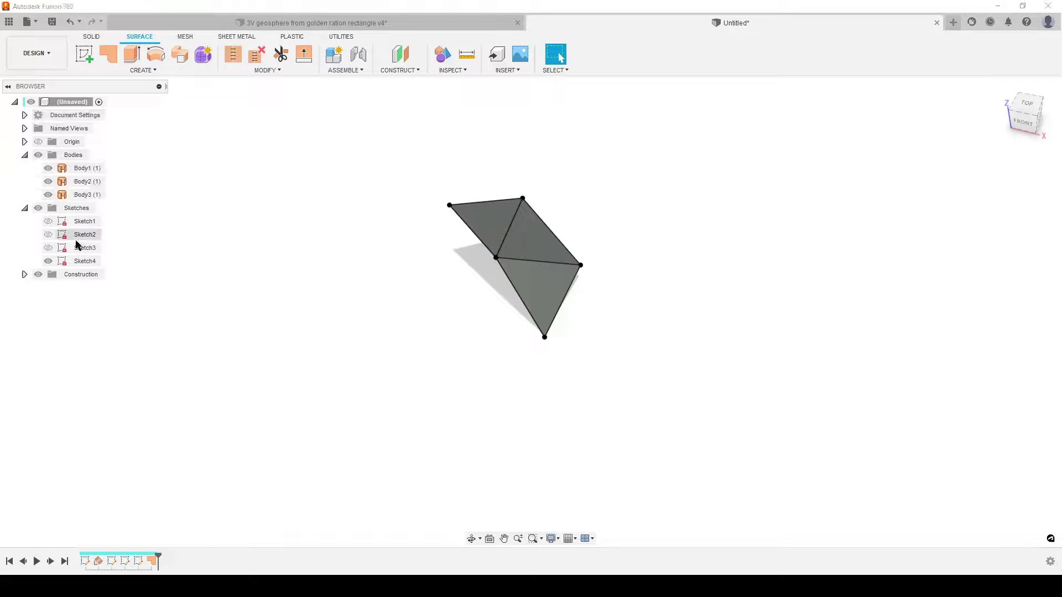
{"action": "left_click", "coordinate": [81, 168]}
{"action": "left_click", "coordinate": [91, 198], "text": "shift"}
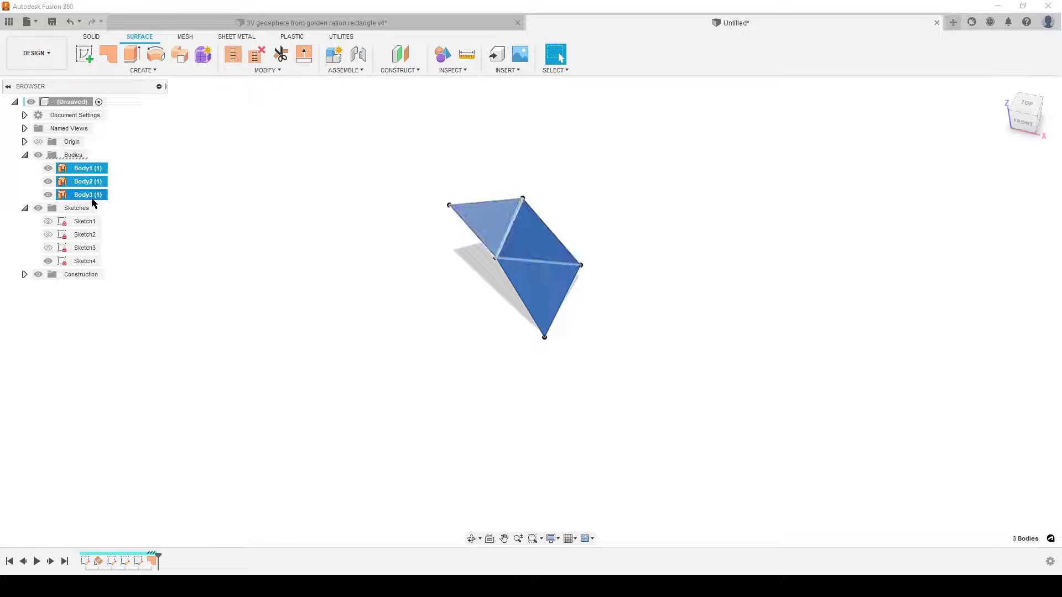
{"action": "left_click", "coordinate": [233, 54]}
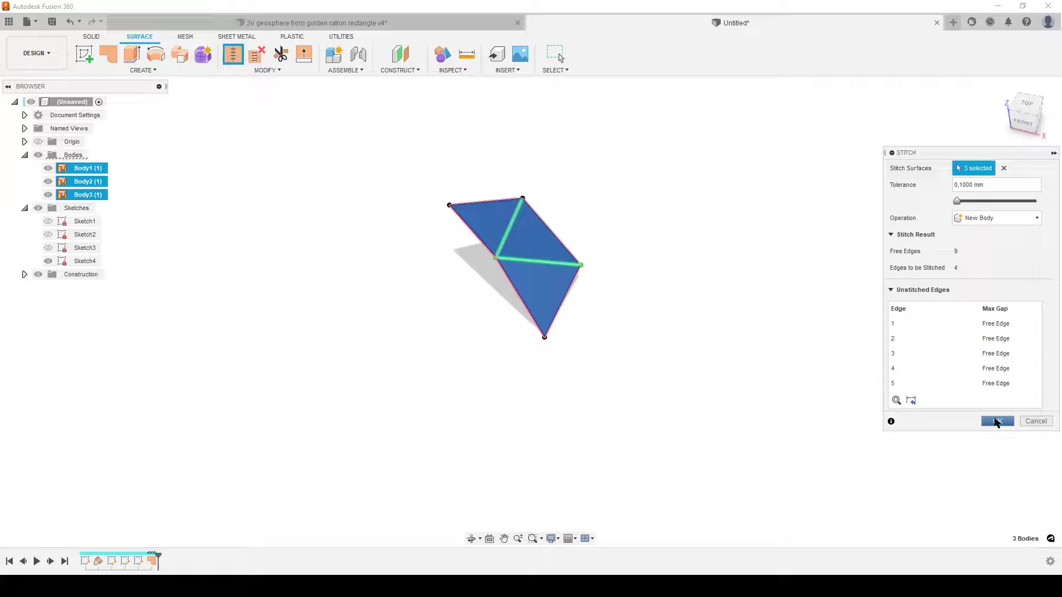
{"action": "left_click", "coordinate": [996, 422]}
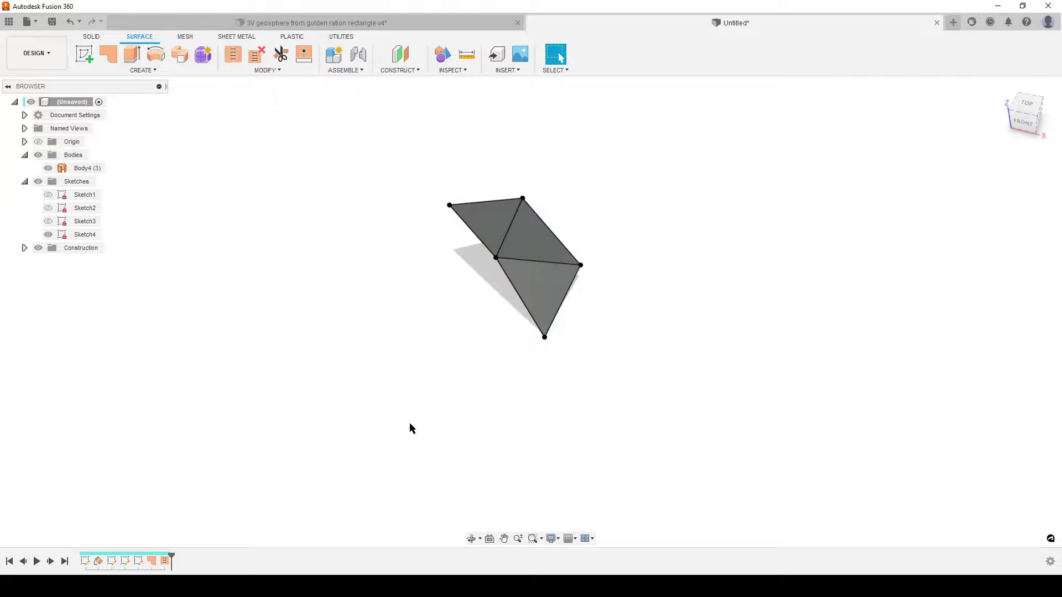
{"action": "left_click", "coordinate": [48, 235]}
{"action": "left_click", "coordinate": [48, 222]}
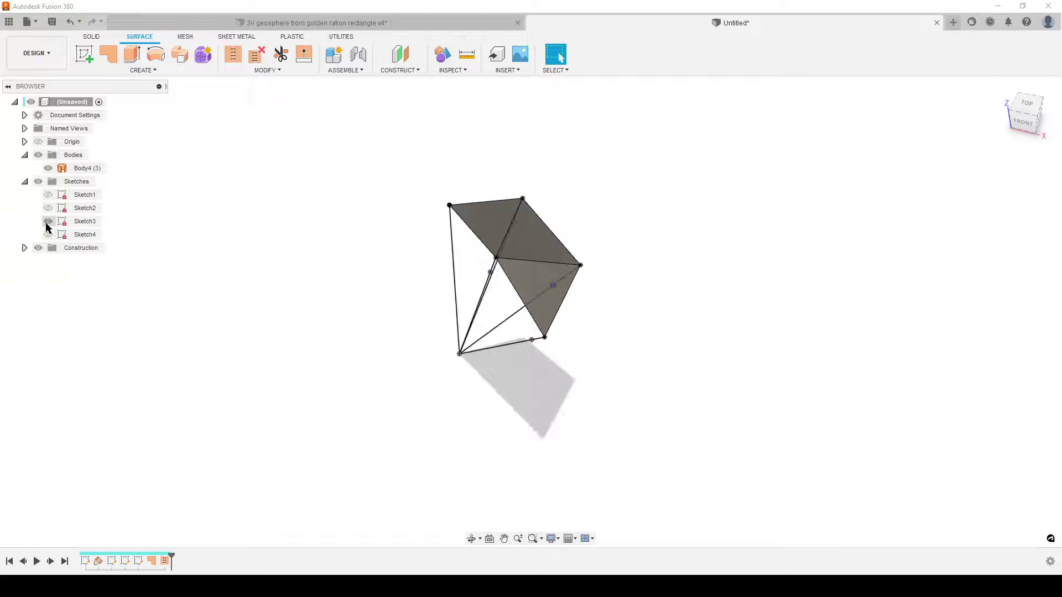
Toggle Sketch3's visibility and orbit to view the stitched Body4 from the side
{"action": "left_click", "coordinate": [48, 222]}
{"action": "left_click", "coordinate": [48, 223]}
{"action": "mouse_move", "coordinate": [304, 337]}
{"action": "middle_mouse_down", "text": "shift"}
{"action": "mouse_move", "coordinate": [271, 295]}
{"action": "mouse_move", "coordinate": [354, 331]}
{"action": "mouse_move", "coordinate": [332, 324]}
{"action": "middle_mouse_up", "text": "shift"}
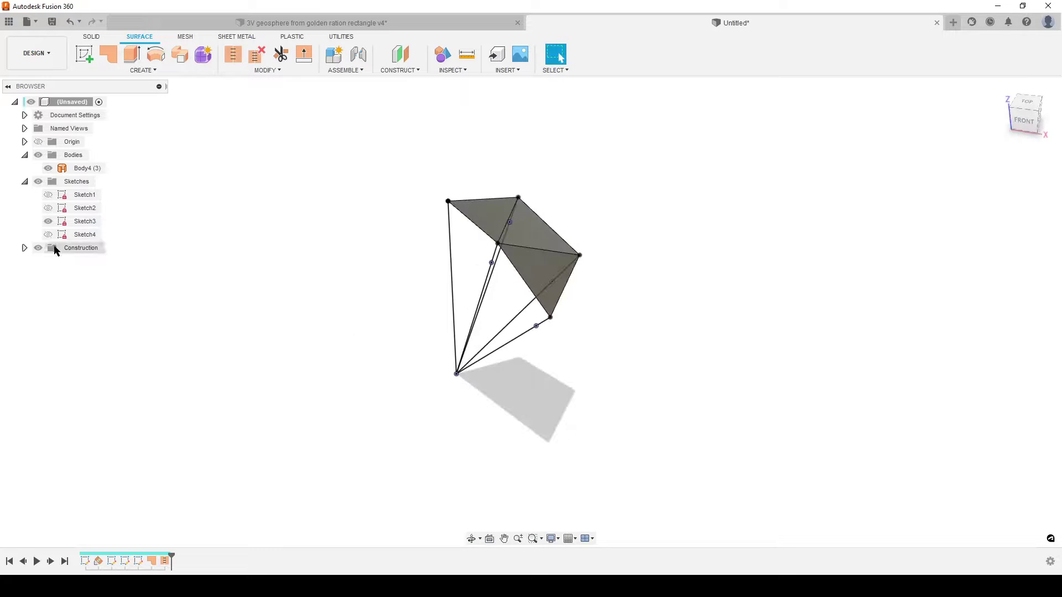
{"action": "middle_click_drag", "start_coordinate": [526, 386], "coordinate": [583, 372], "text": "shift"}
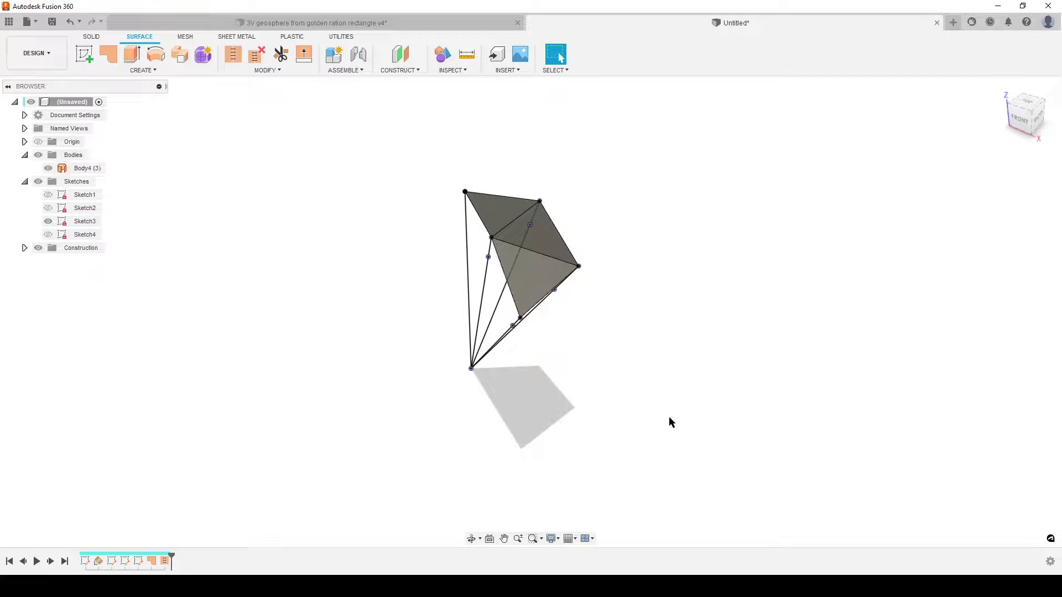
{"action": "middle_click_drag", "start_coordinate": [671, 422], "coordinate": [628, 358], "text": "shift"}
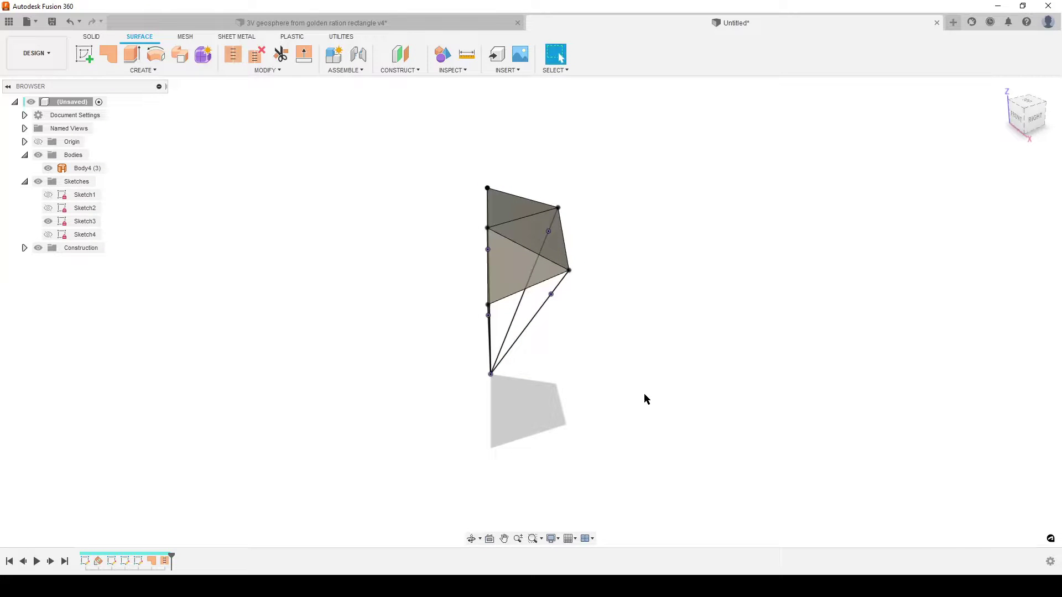
Circular-pattern Body4 three times around the spoke edge, adding Body5 and Body6
{"action": "type", "text": "scir"}
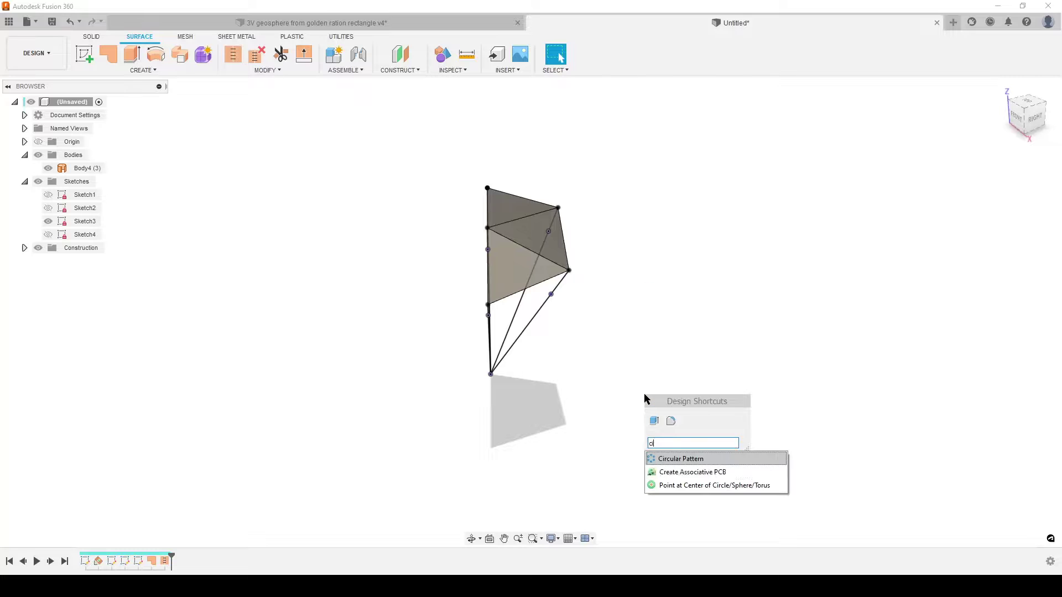
{"action": "left_click", "coordinate": [689, 459]}
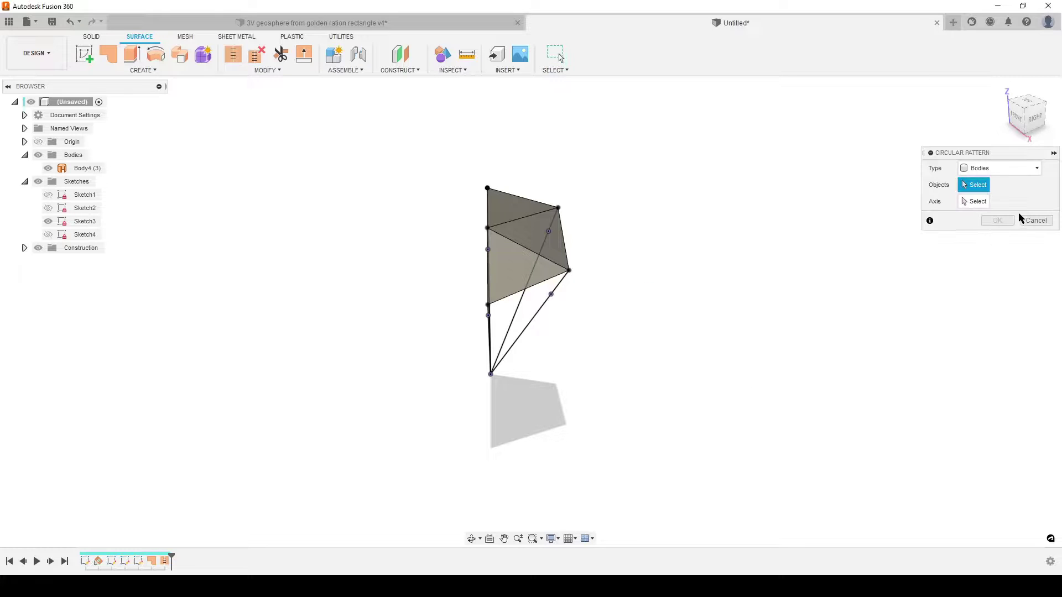
{"action": "left_click", "coordinate": [512, 240]}
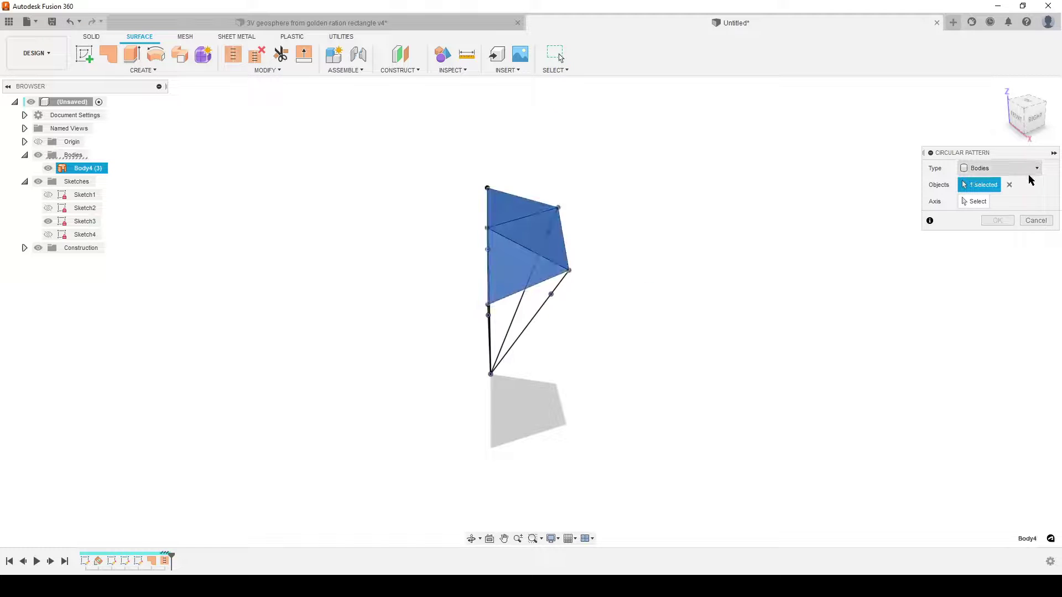
{"action": "left_click", "coordinate": [47, 209]}
{"action": "middle_click_drag", "start_coordinate": [694, 368], "coordinate": [664, 351], "text": "shift"}
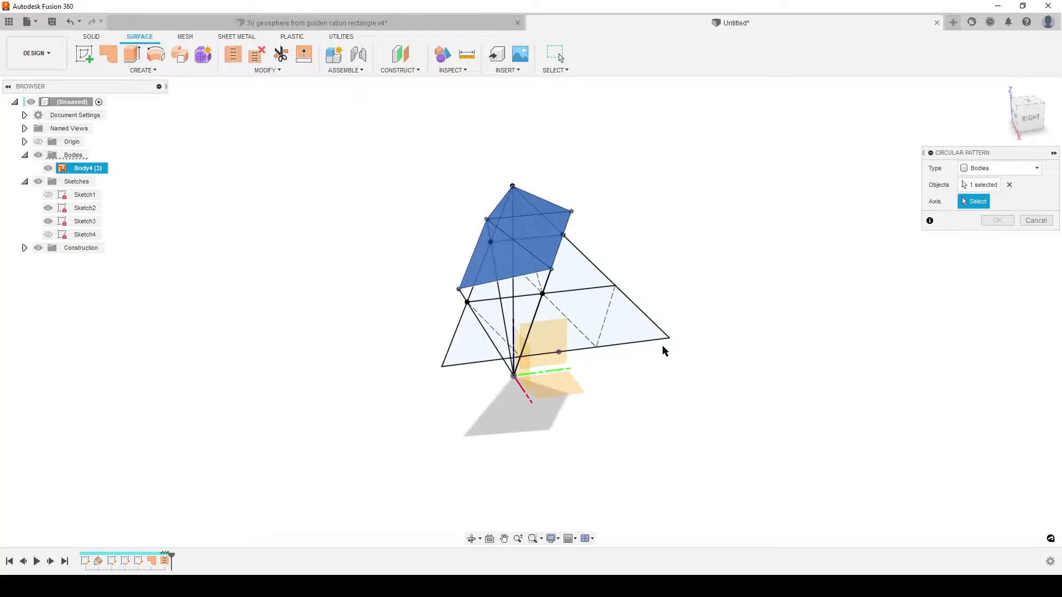
{"action": "left_click", "coordinate": [549, 279]}
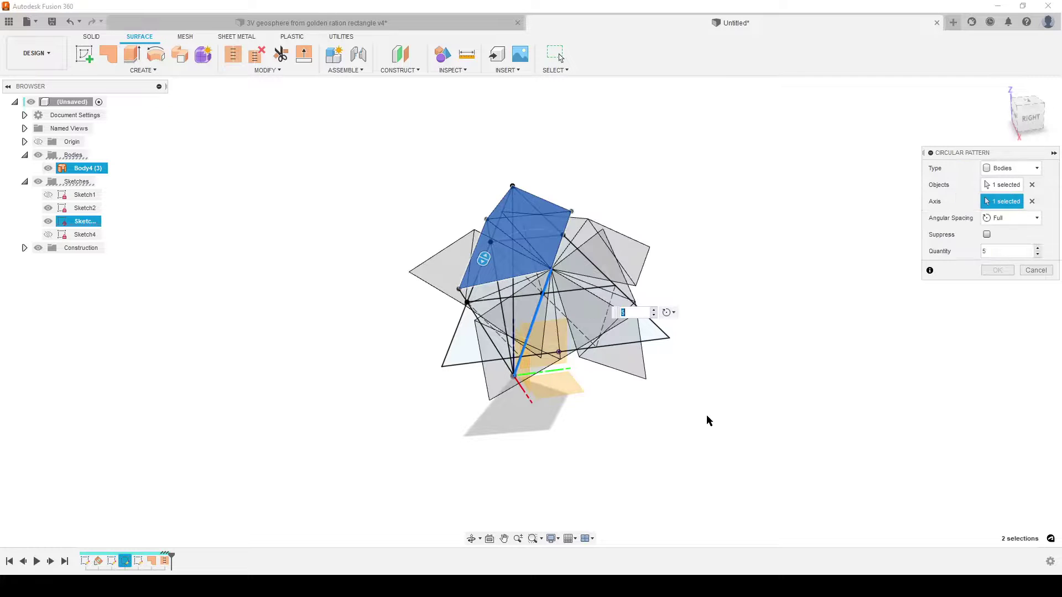
{"action": "type", "text": "3"}
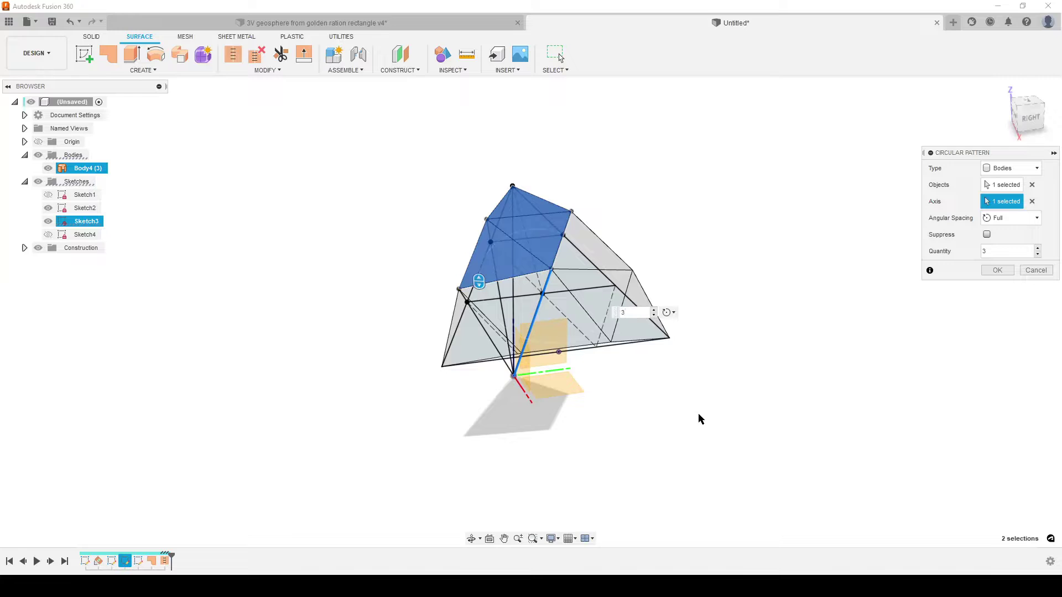
{"action": "key", "text": "Return"}
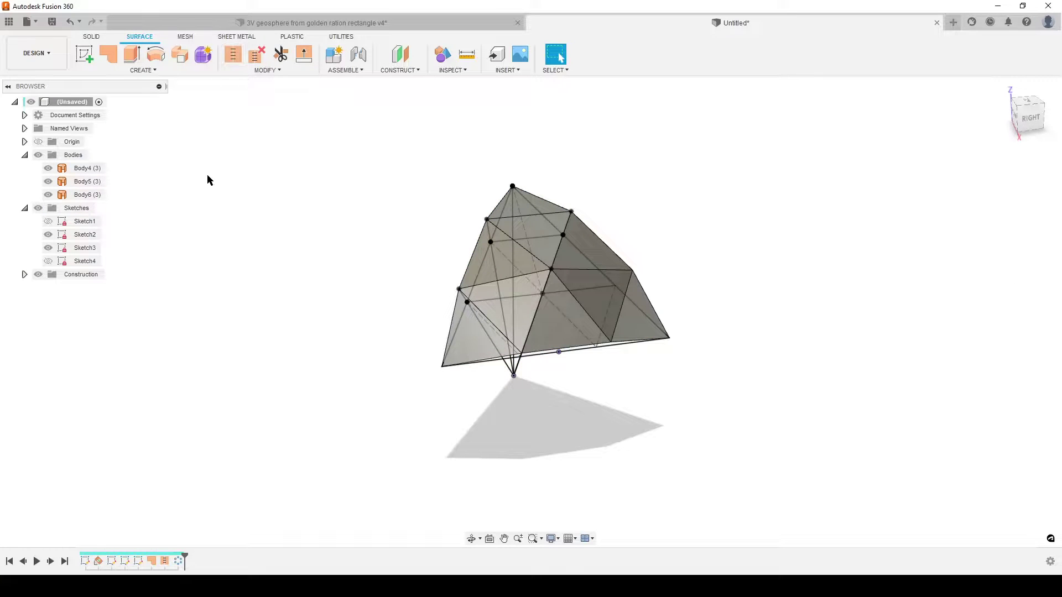
{"action": "left_click", "coordinate": [104, 169]}
Stitch Body4, Body5 and Body6 into the nine-face body Body7 and hide Sketch2
{"action": "left_click", "coordinate": [87, 194], "text": "shift"}
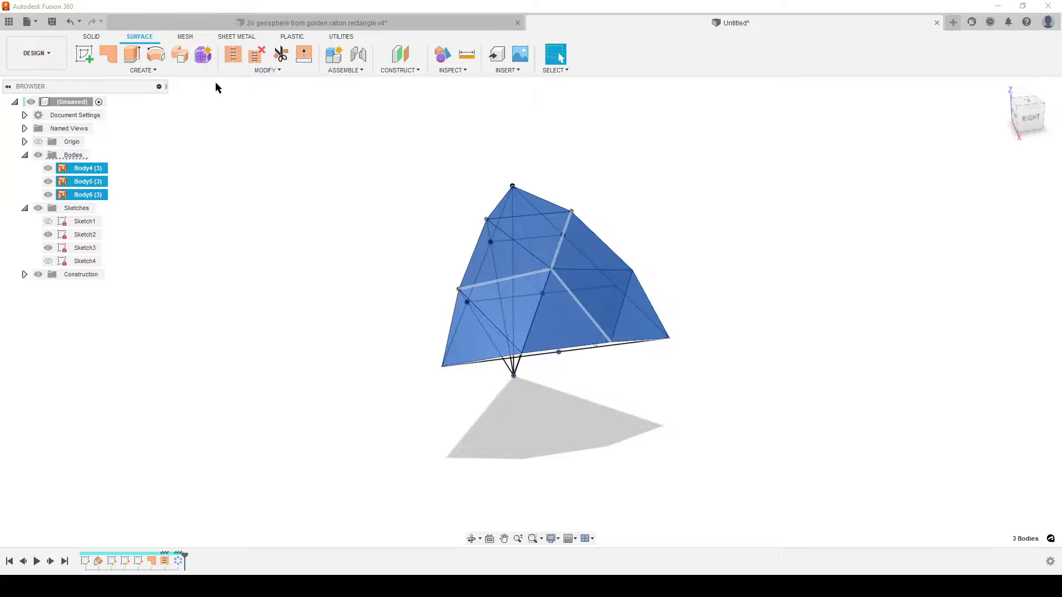
{"action": "left_click", "coordinate": [233, 54]}
{"action": "left_click", "coordinate": [997, 479]}
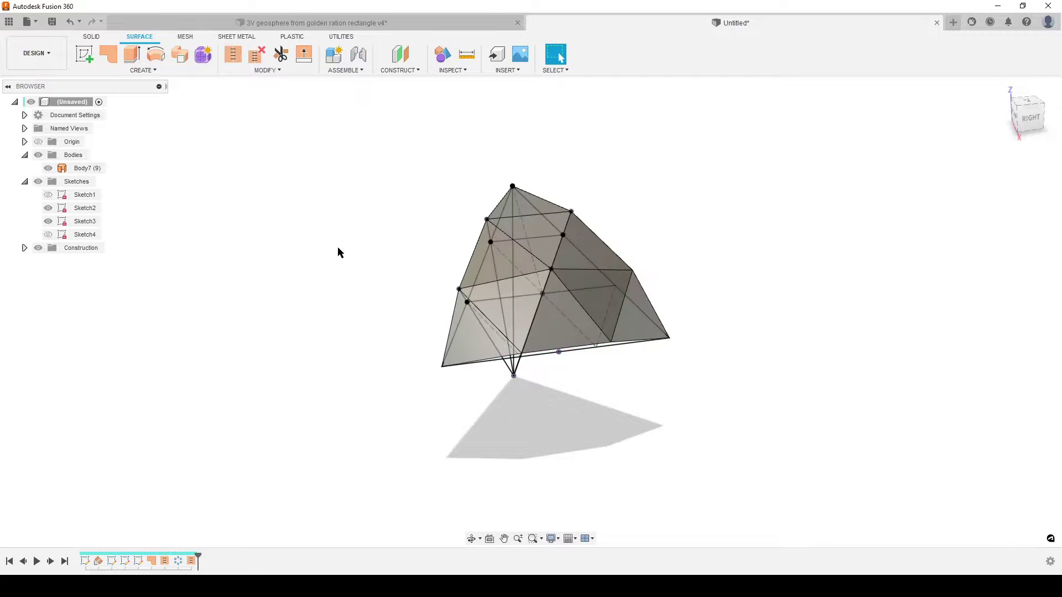
{"action": "left_click", "coordinate": [48, 208]}
{"action": "middle_click_drag", "start_coordinate": [332, 360], "coordinate": [395, 351], "text": "shift"}
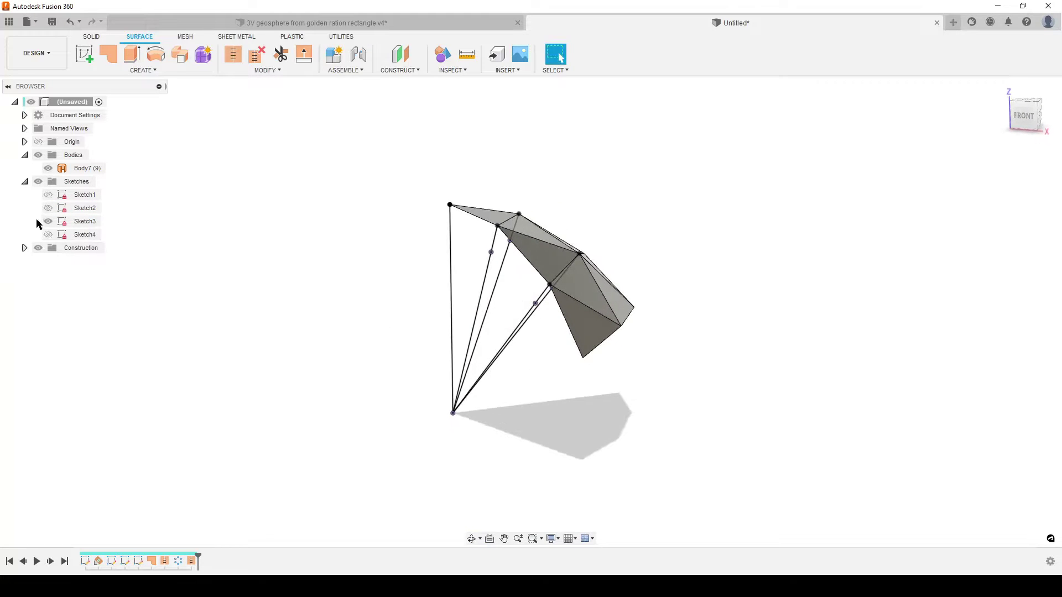
{"action": "middle_click_drag", "start_coordinate": [605, 407], "coordinate": [572, 396]}
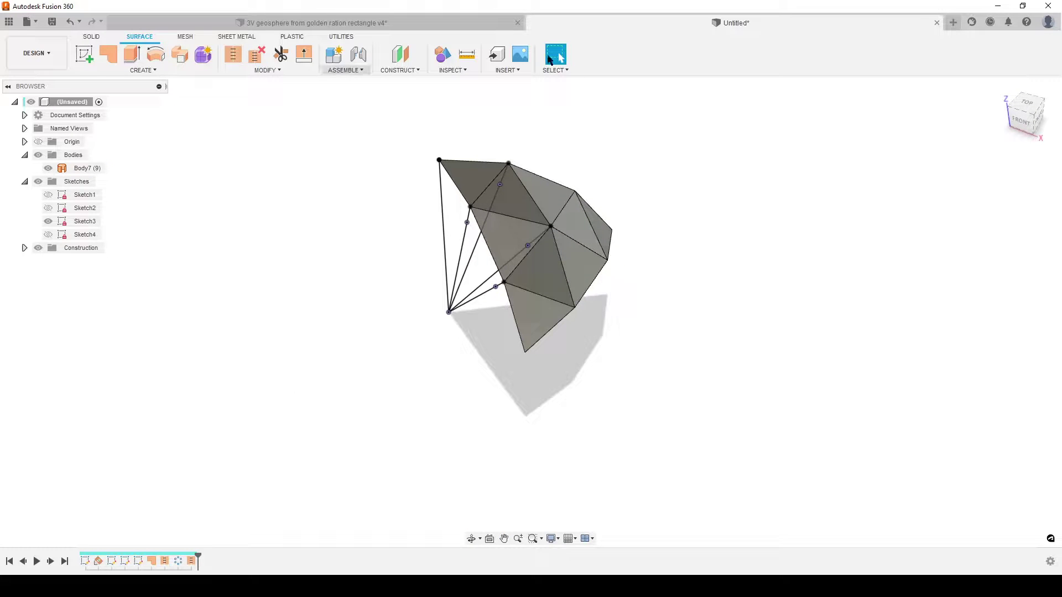
{"action": "left_click", "coordinate": [478, 25]}
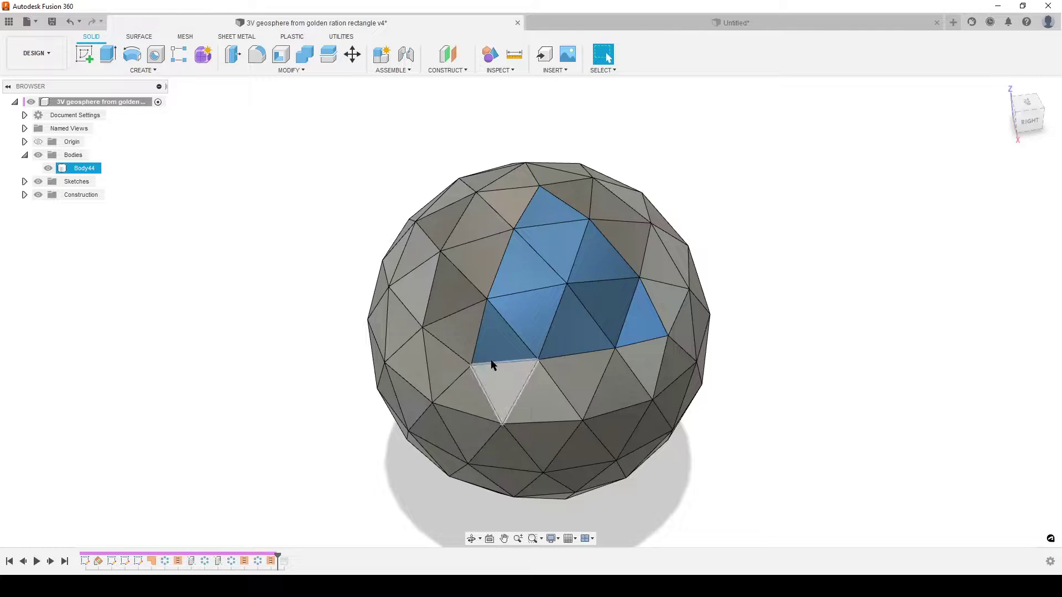
{"action": "left_click", "coordinate": [592, 17]}
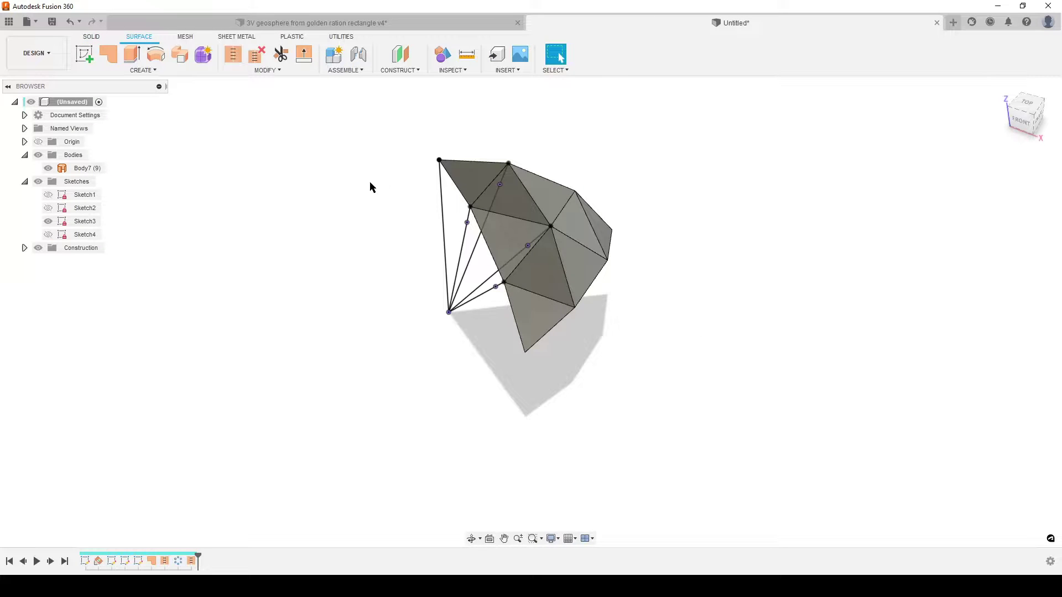
{"action": "left_click", "coordinate": [402, 72]}
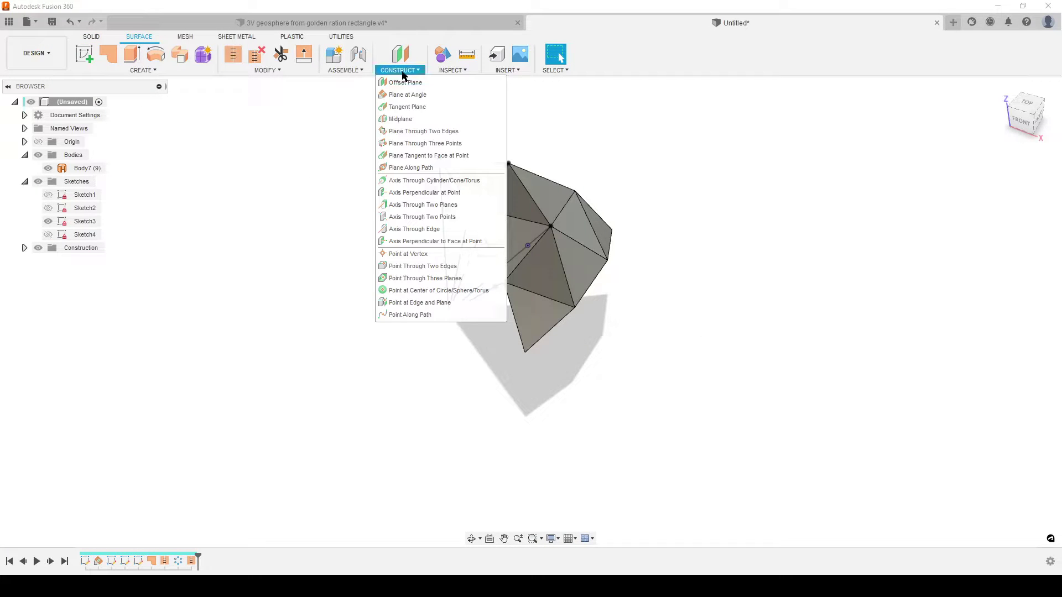
Create an axis through the patch's bottom vertex and the origin sketch point
{"action": "left_click", "coordinate": [442, 220]}
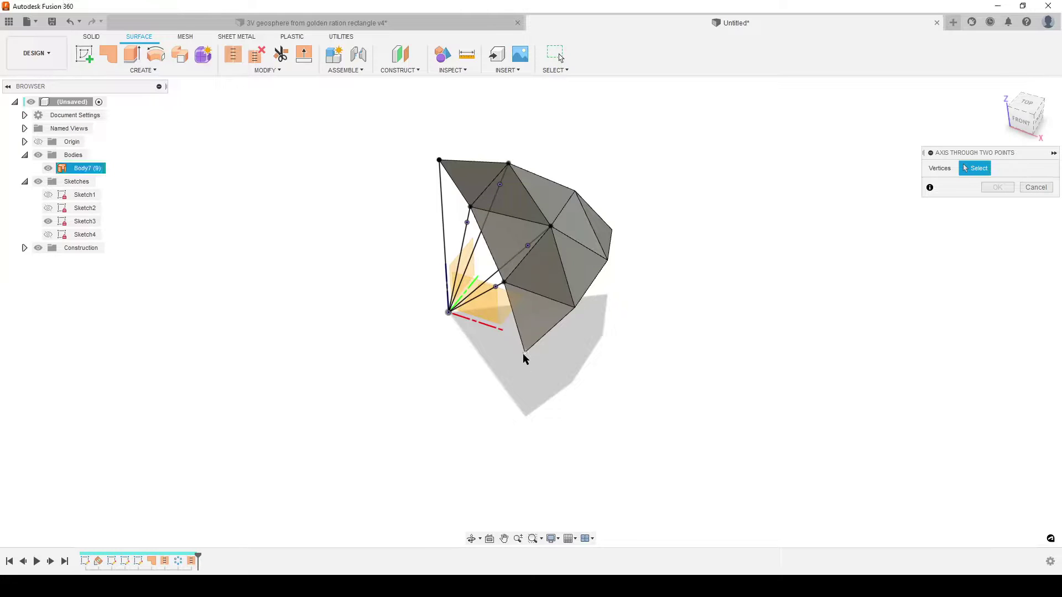
{"action": "left_click", "coordinate": [524, 354]}
{"action": "left_click", "coordinate": [448, 313]}
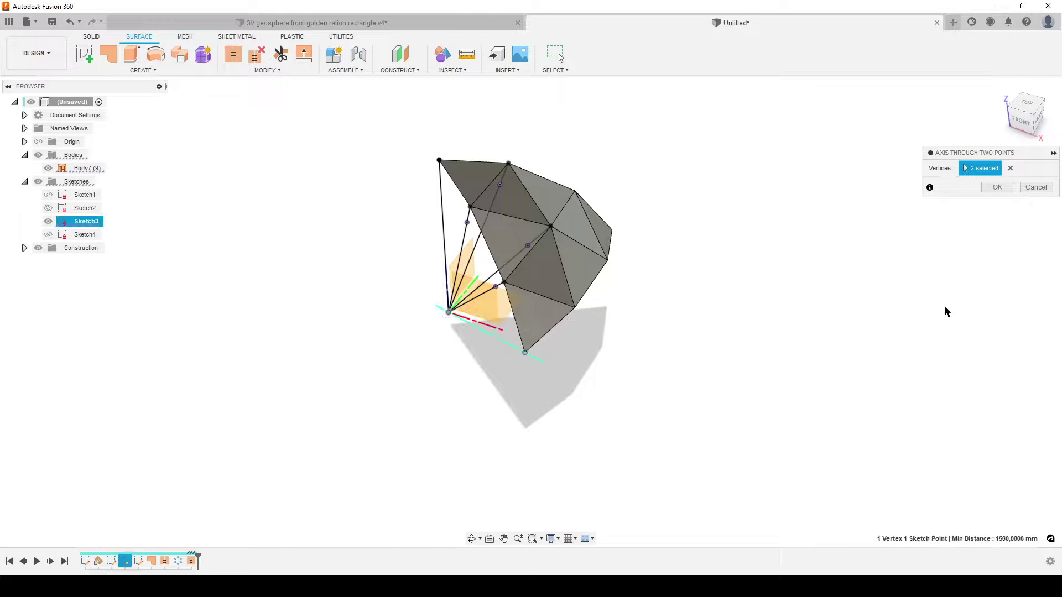
{"action": "left_click", "coordinate": [996, 188]}
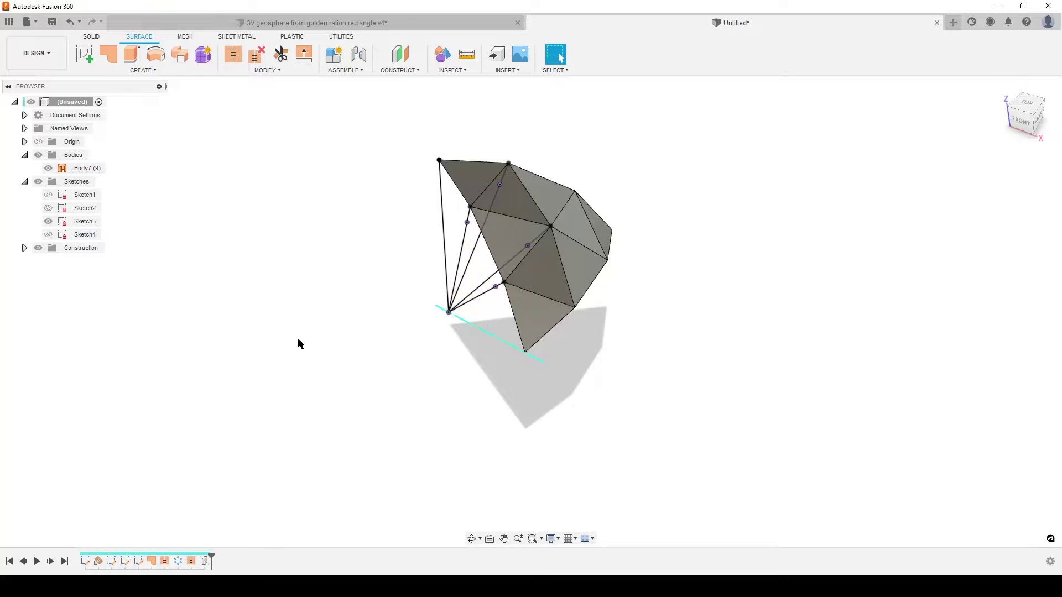
Circular-pattern Body7 around the new axis, quantity 5, suppressing copies to keep Body8 and Body9
{"action": "type", "text": "s"}
{"action": "type", "text": "cir"}
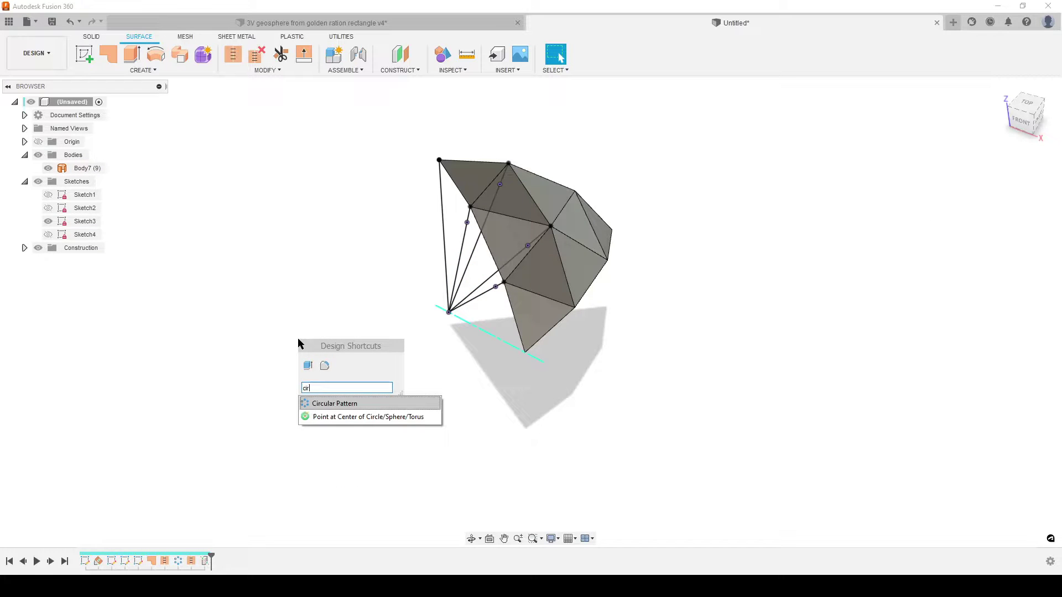
{"action": "left_click", "coordinate": [343, 404]}
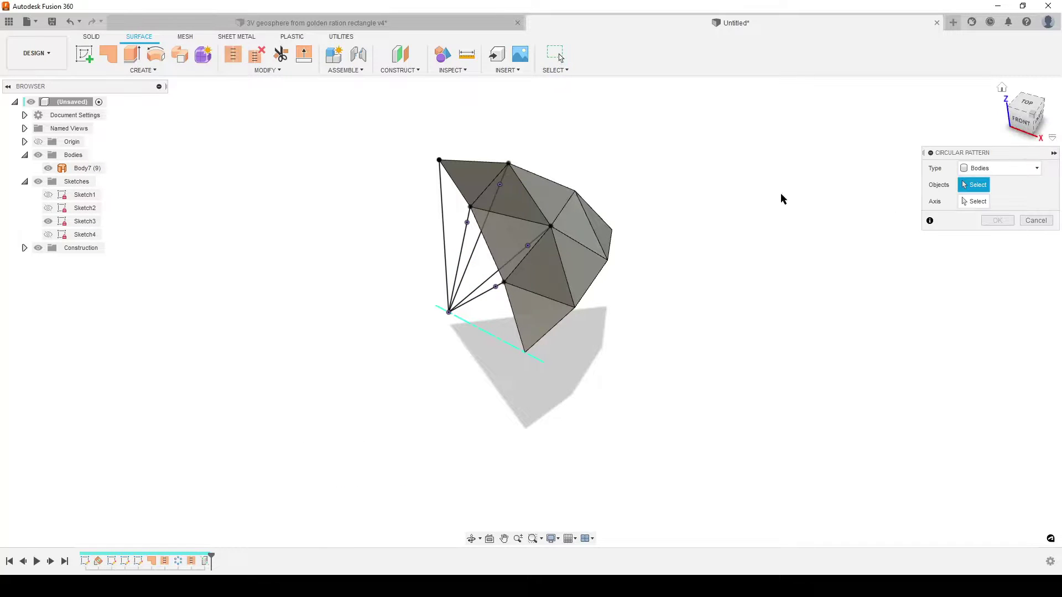
{"action": "left_click", "coordinate": [566, 257]}
{"action": "left_click", "coordinate": [974, 201]}
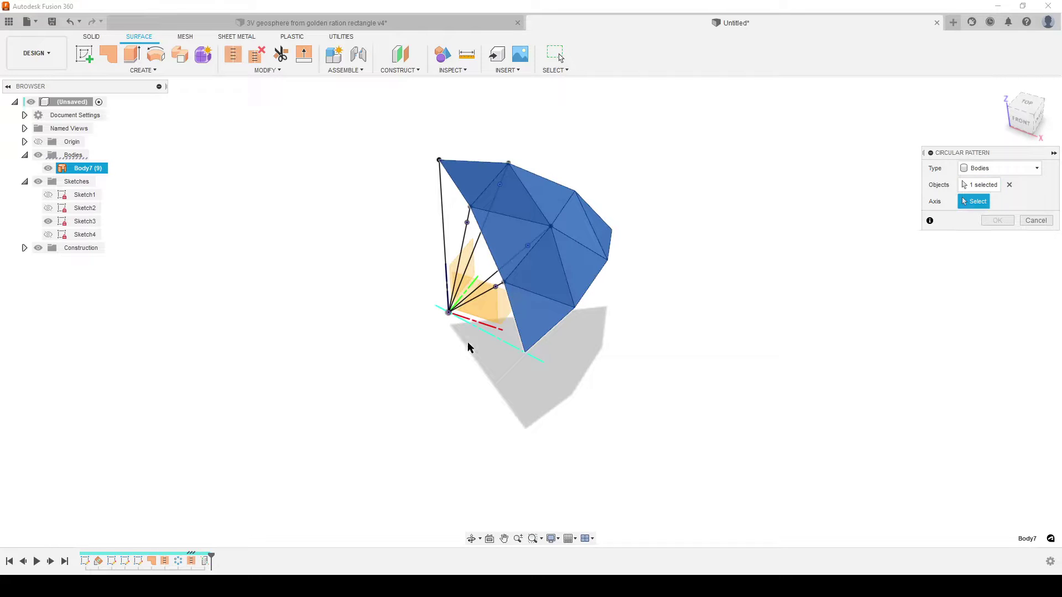
{"action": "left_click", "coordinate": [497, 338]}
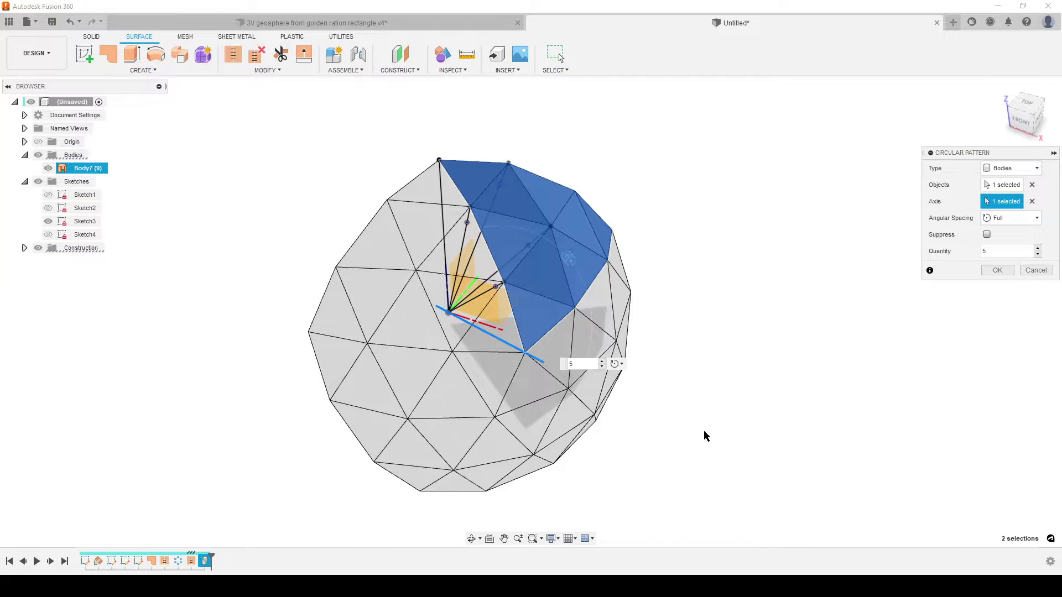
{"action": "middle_click_drag", "start_coordinate": [703, 430], "coordinate": [595, 400], "text": "shift"}
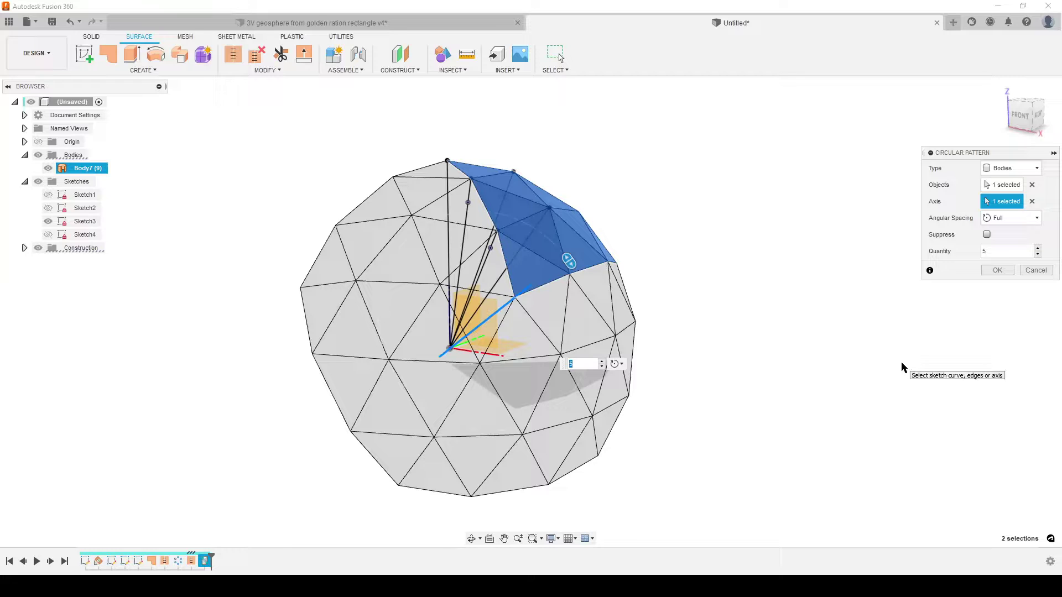
{"action": "left_click", "coordinate": [987, 234]}
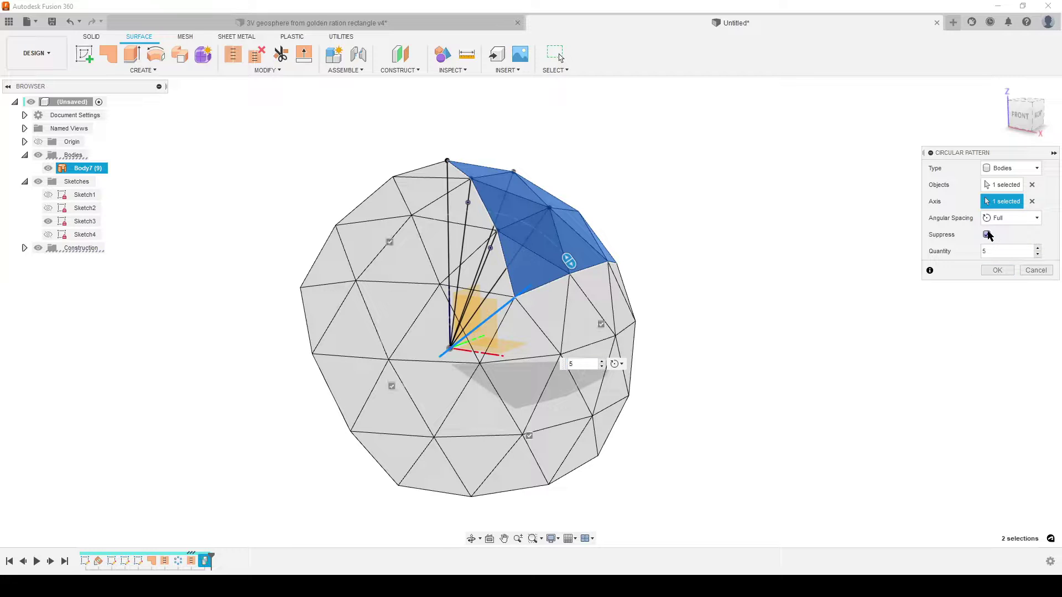
{"action": "left_click", "coordinate": [389, 242]}
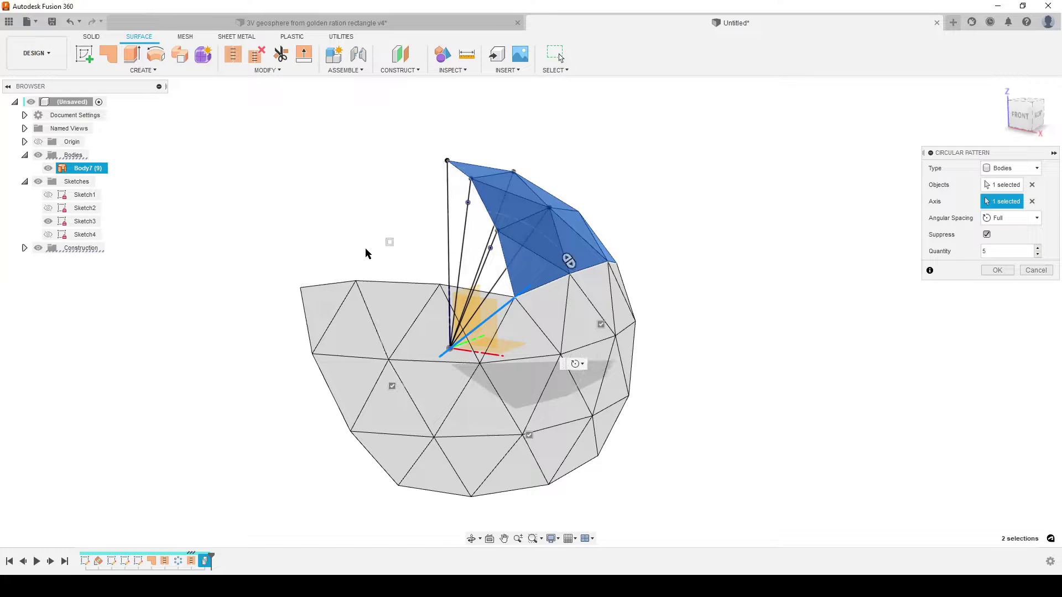
{"action": "left_click", "coordinate": [391, 385]}
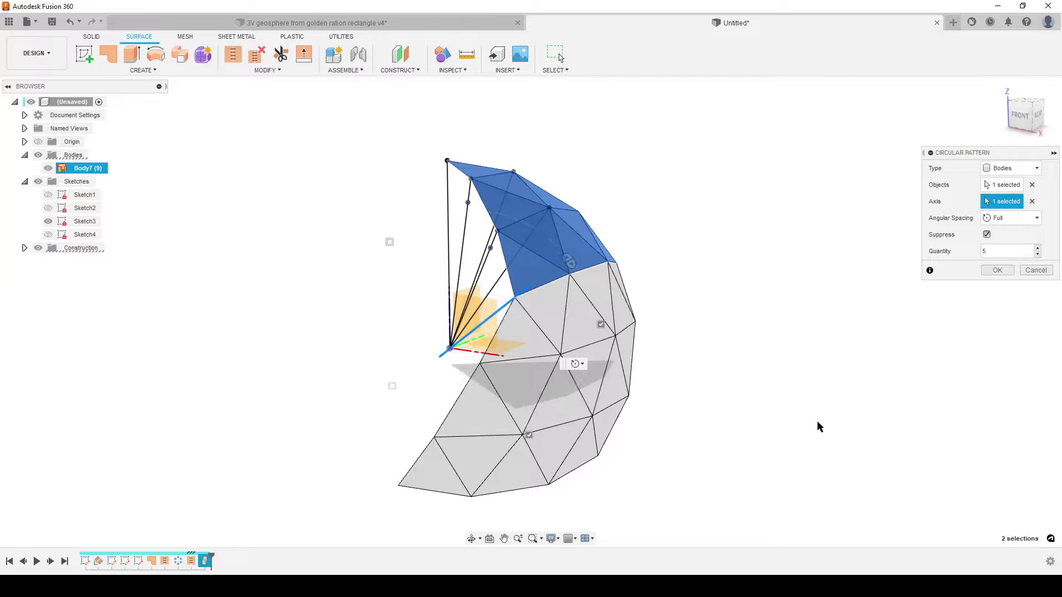
{"action": "middle_click_drag", "start_coordinate": [818, 427], "coordinate": [526, 243], "text": "shift"}
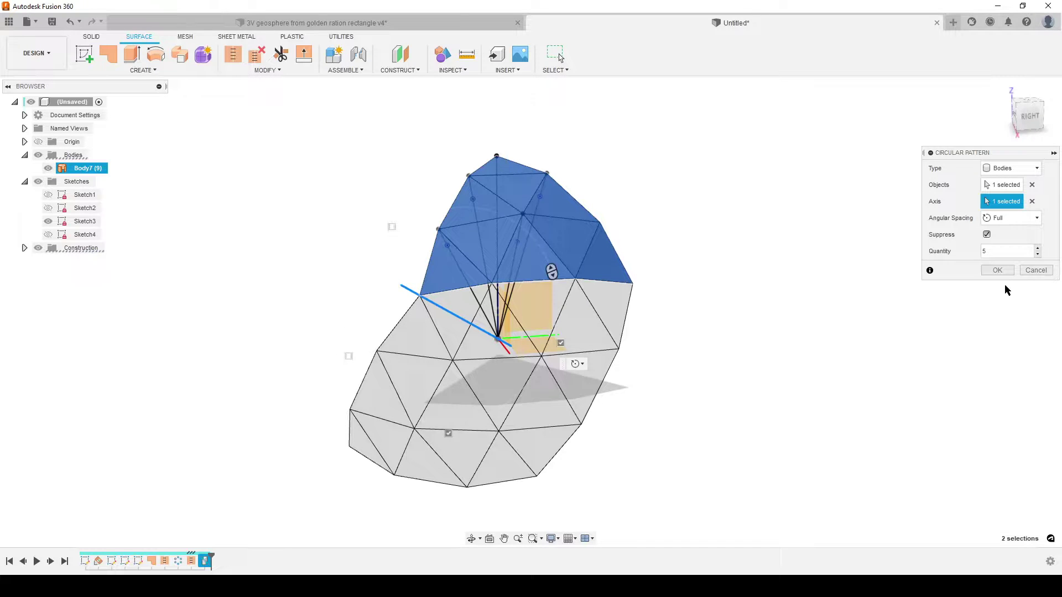
{"action": "left_click", "coordinate": [997, 270]}
{"action": "middle_click_drag", "start_coordinate": [198, 410], "coordinate": [216, 397], "text": "shift"}
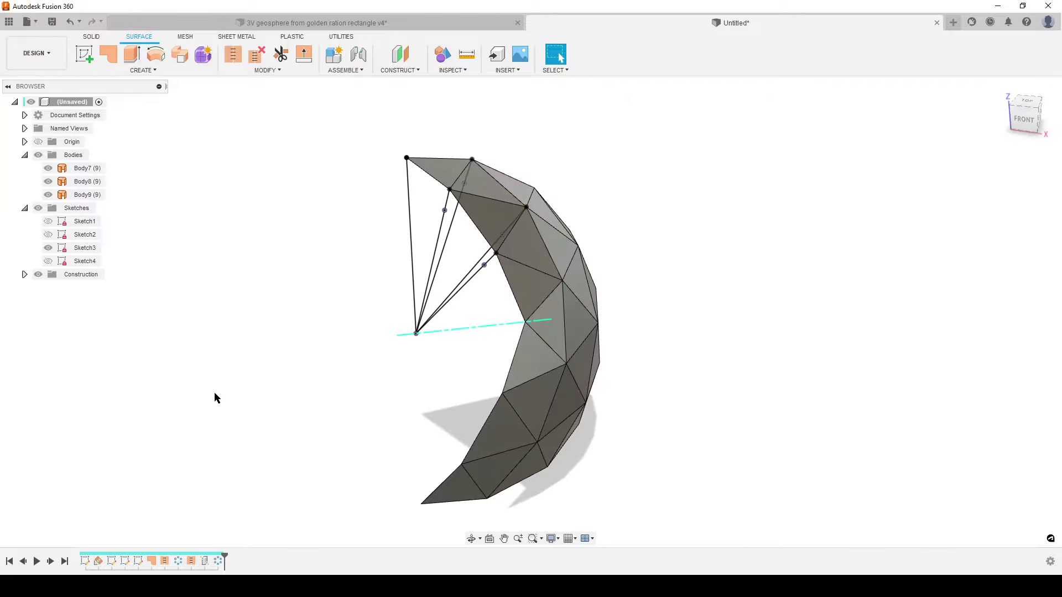
Create a second axis through the crescent's bottom vertex and the origin sketch point
{"action": "left_click", "coordinate": [411, 72]}
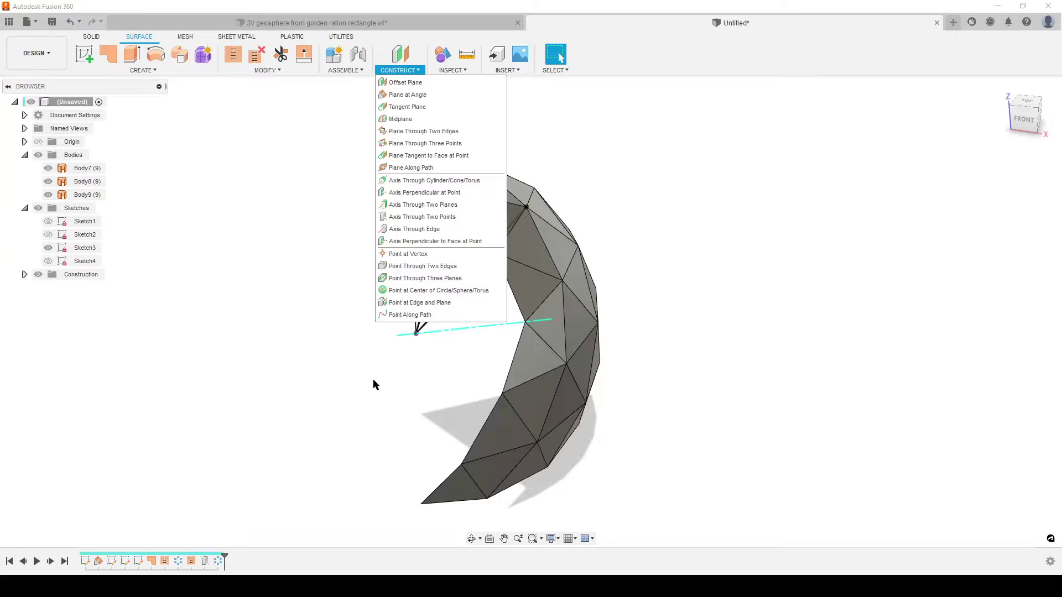
{"action": "left_click", "coordinate": [437, 217]}
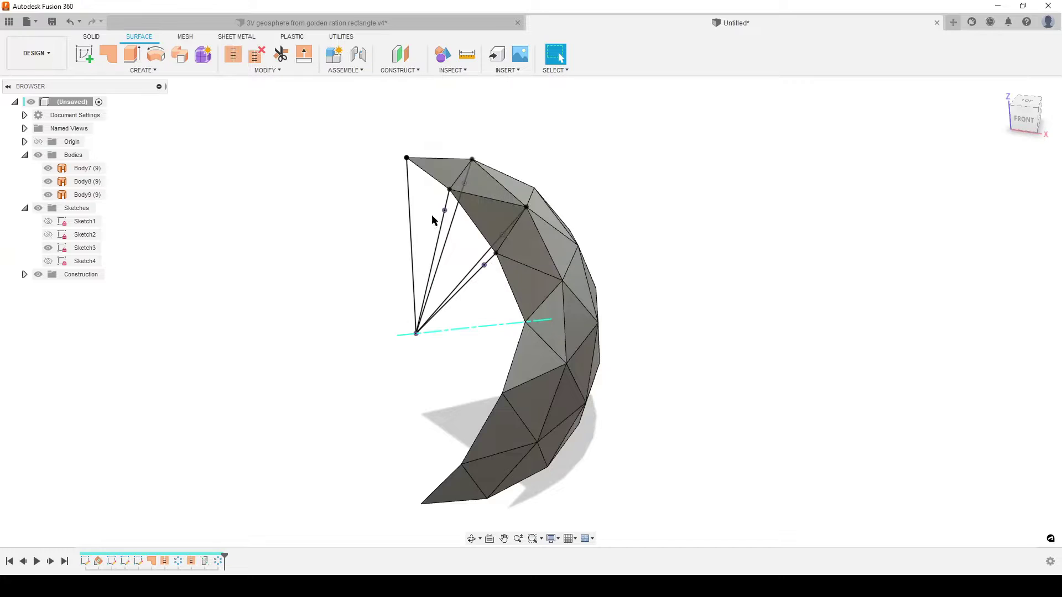
{"action": "left_click", "coordinate": [420, 503]}
{"action": "left_click", "coordinate": [416, 333]}
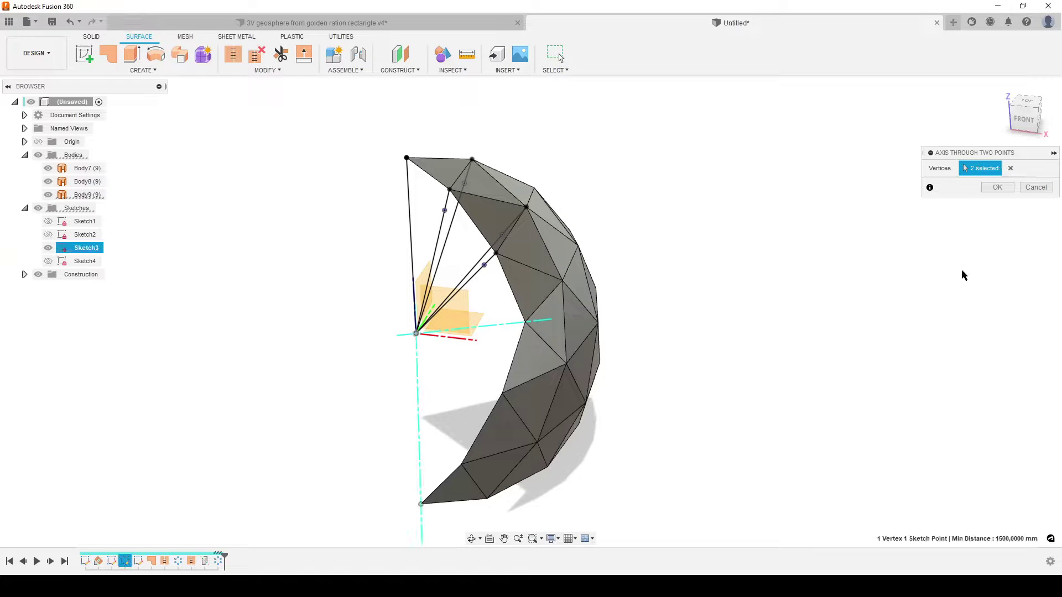
{"action": "left_click", "coordinate": [997, 187]}
{"action": "middle_click_drag", "start_coordinate": [761, 434], "coordinate": [735, 359], "text": "shift"}
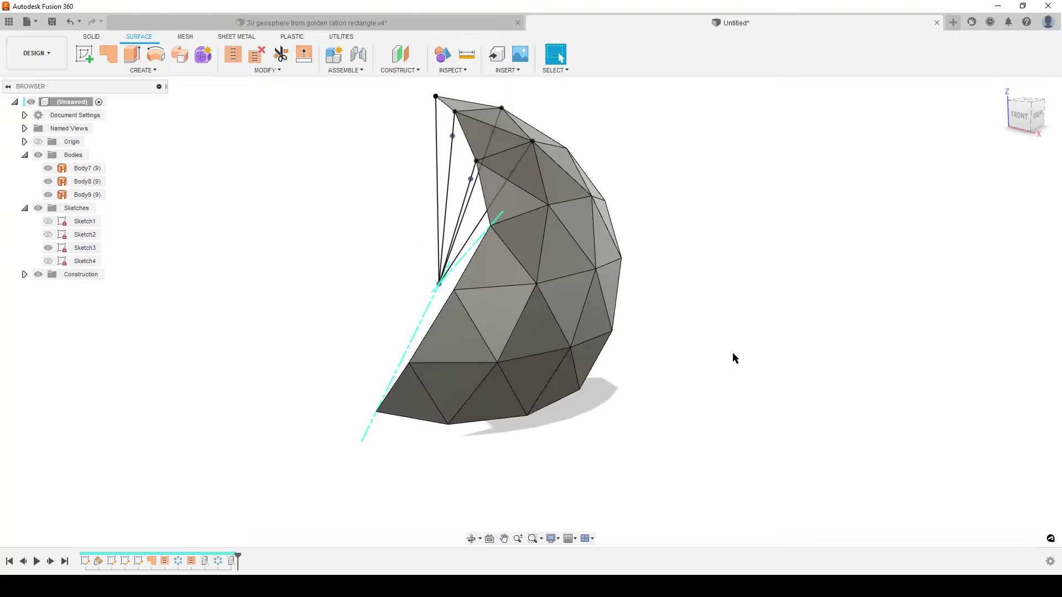
Circular-pattern Body9 around the second axis, suppressing three copies to keep only Body10
{"action": "type", "text": "scir"}
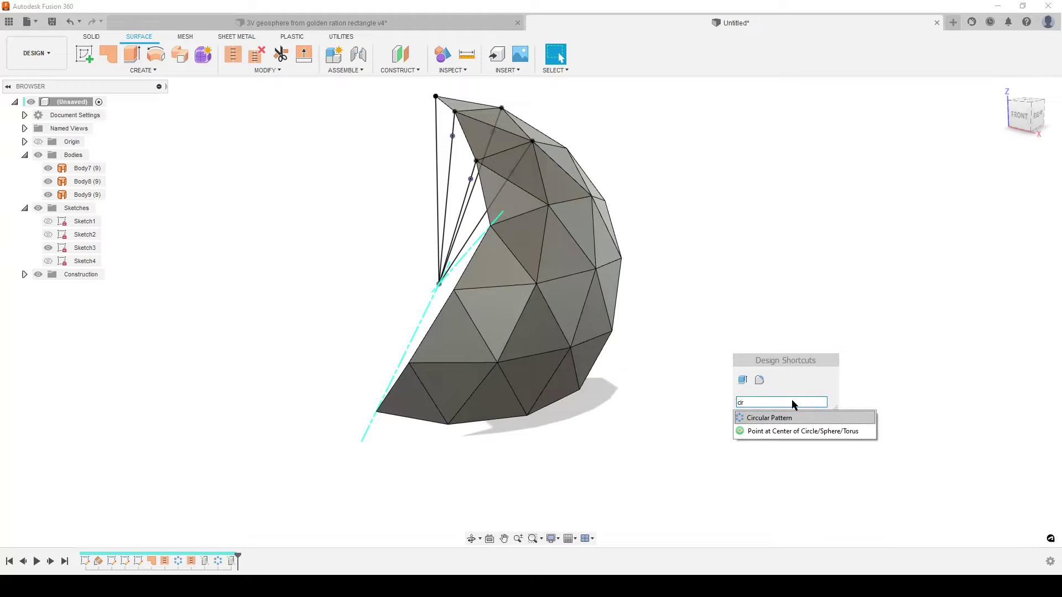
{"action": "left_click", "coordinate": [786, 418]}
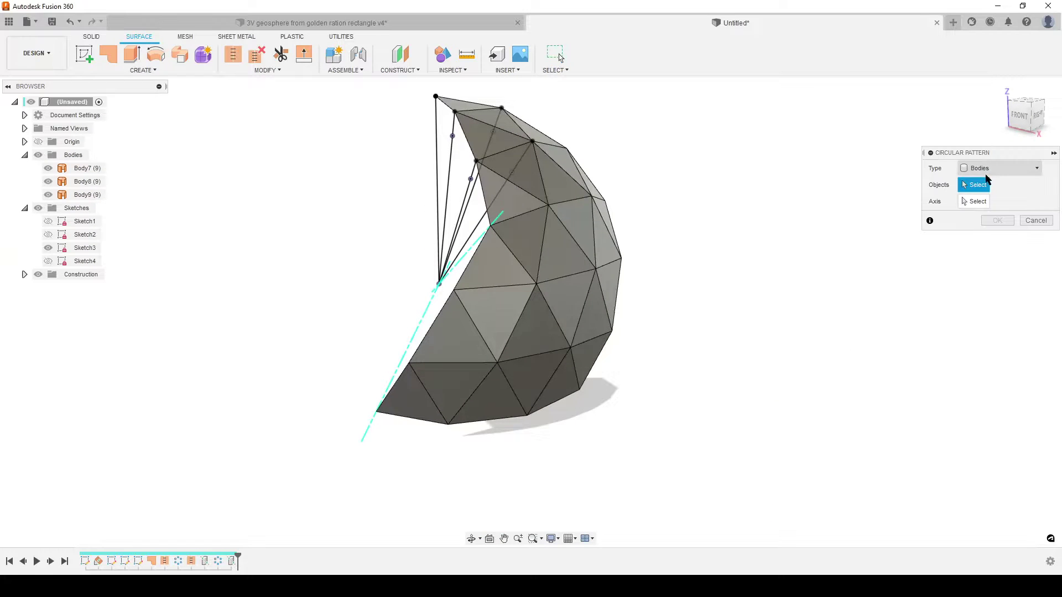
{"action": "left_click", "coordinate": [491, 339]}
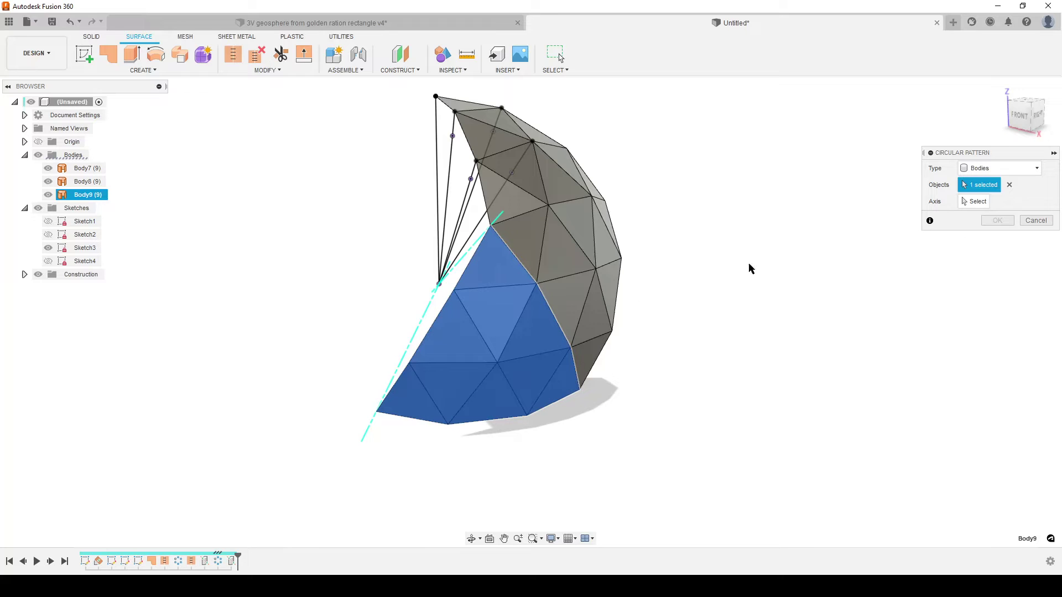
{"action": "left_click", "coordinate": [973, 201]}
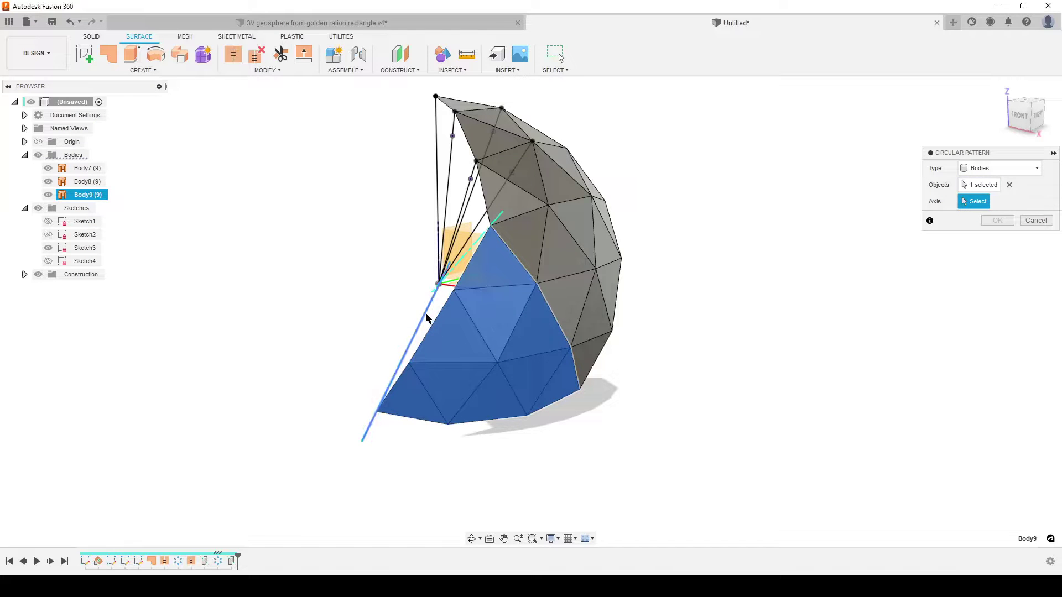
{"action": "left_click", "coordinate": [426, 318]}
{"action": "middle_click_drag", "start_coordinate": [719, 382], "coordinate": [873, 339], "text": "shift"}
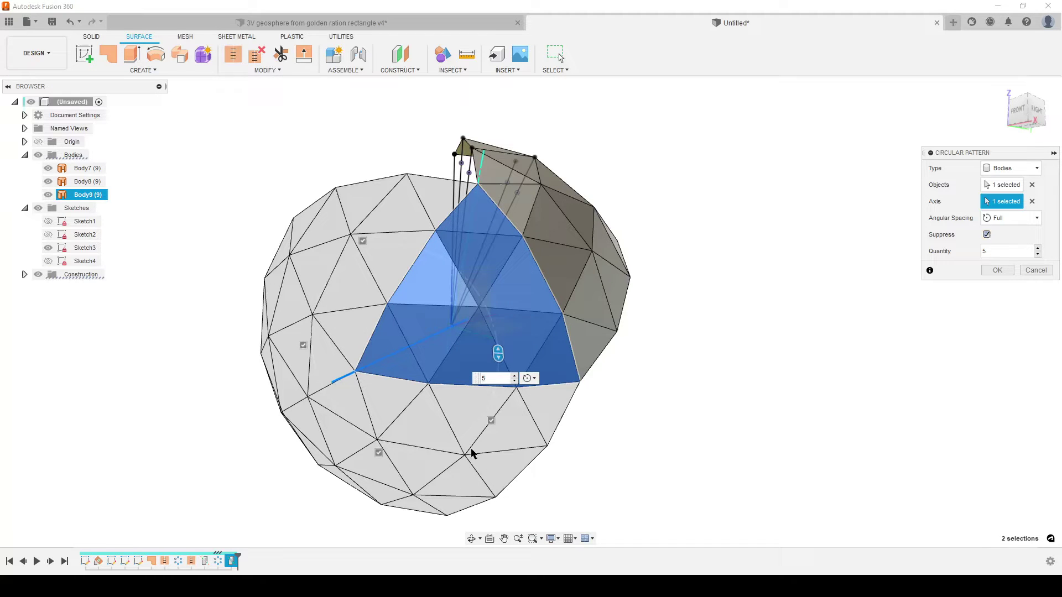
{"action": "left_click", "coordinate": [362, 240]}
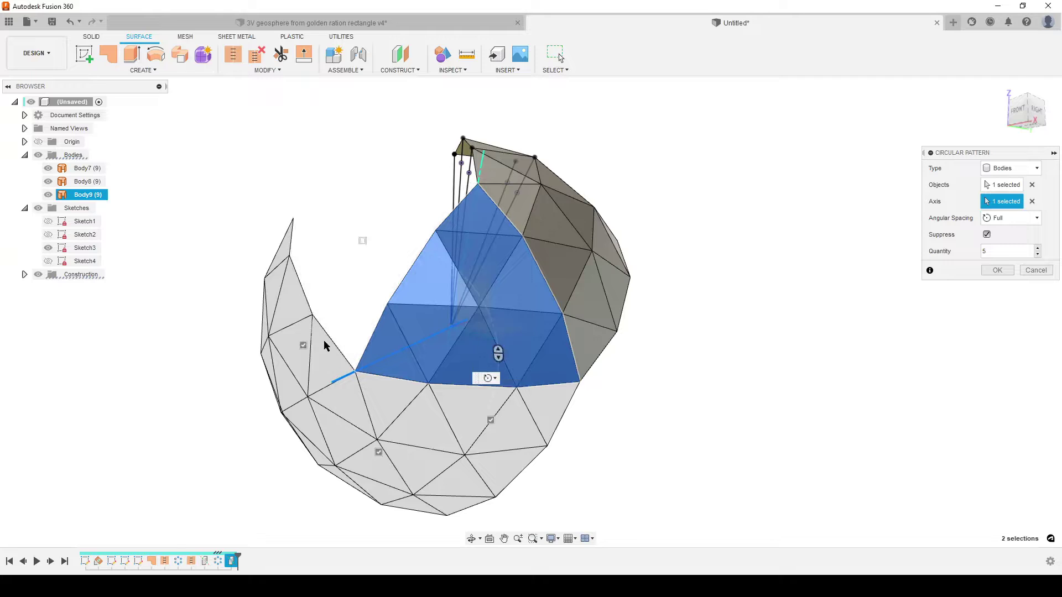
{"action": "left_click", "coordinate": [301, 346]}
{"action": "left_click", "coordinate": [378, 452]}
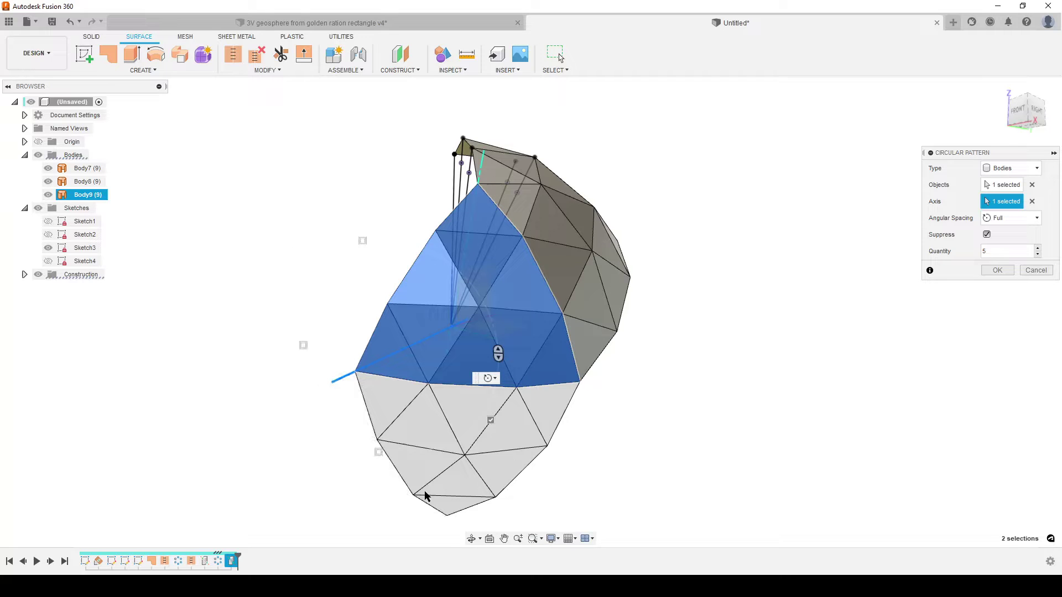
{"action": "left_click", "coordinate": [997, 270]}
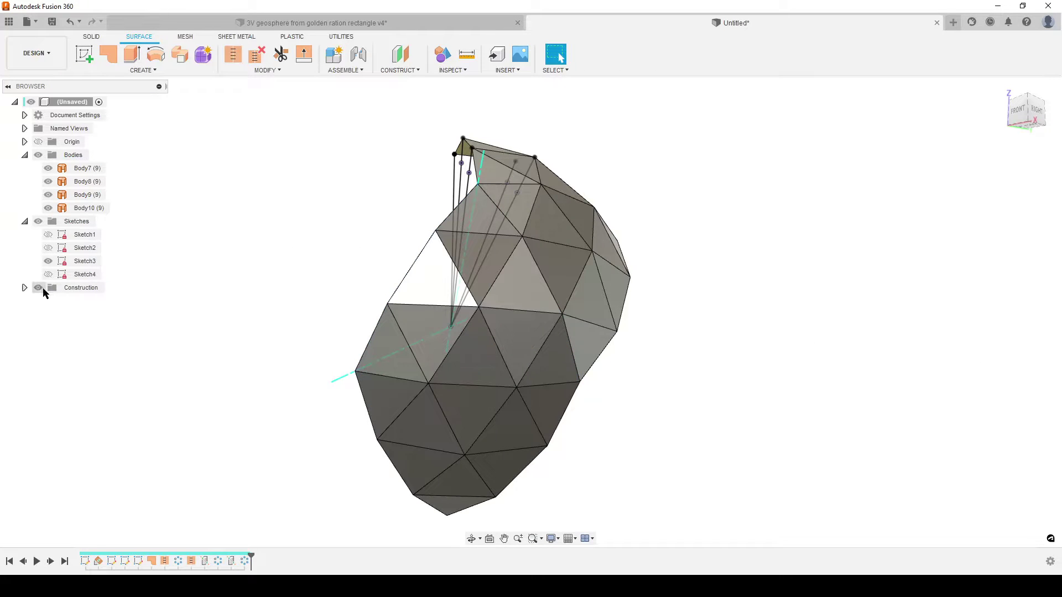
Hide both construction axes and Sketch3
{"action": "left_click", "coordinate": [24, 287]}
{"action": "left_click", "coordinate": [48, 314]}
{"action": "left_click", "coordinate": [48, 328]}
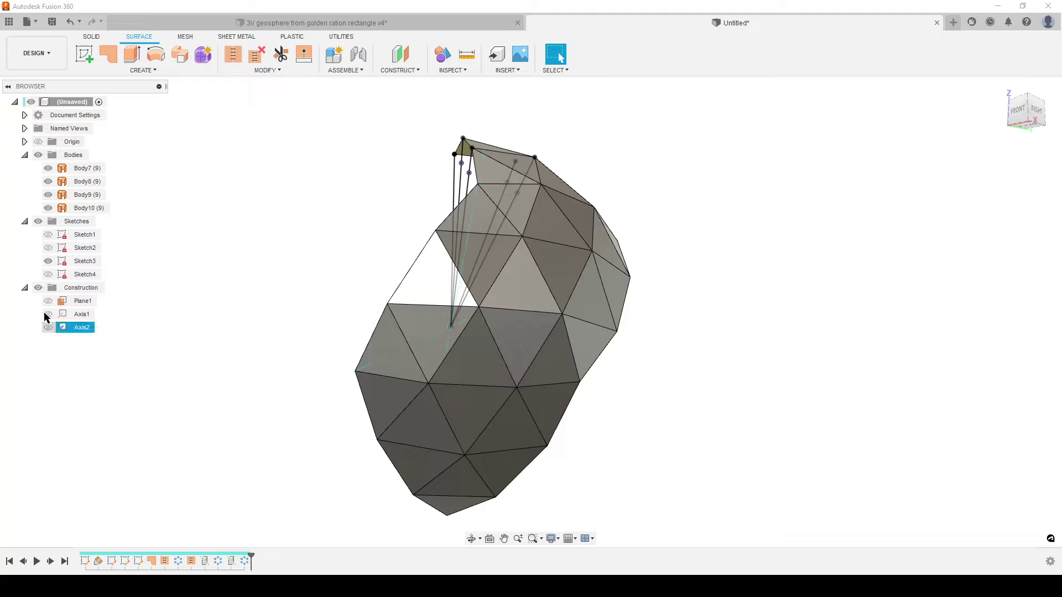
{"action": "left_click", "coordinate": [47, 262]}
{"action": "mouse_move", "coordinate": [151, 355]}
{"action": "middle_mouse_down", "text": "shift"}
{"action": "mouse_move", "coordinate": [255, 396]}
{"action": "mouse_move", "coordinate": [201, 375]}
{"action": "mouse_move", "coordinate": [107, 363]}
{"action": "mouse_move", "coordinate": [217, 383]}
{"action": "mouse_move", "coordinate": [197, 373]}
{"action": "middle_mouse_up", "text": "shift"}
{"action": "scroll", "coordinate": [197, 372], "scroll_direction": "down", "scroll_amount": 2}
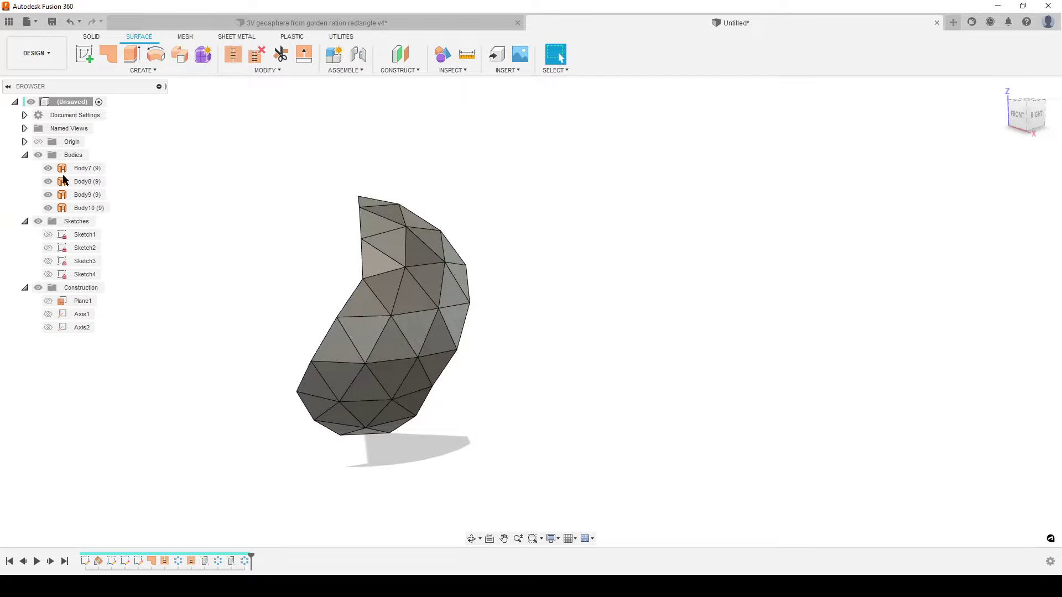
Stitch Body7 through Body10 into the single 36-face surface body Body11
{"action": "left_click", "coordinate": [81, 168]}
{"action": "left_click", "coordinate": [87, 208], "text": "shift"}
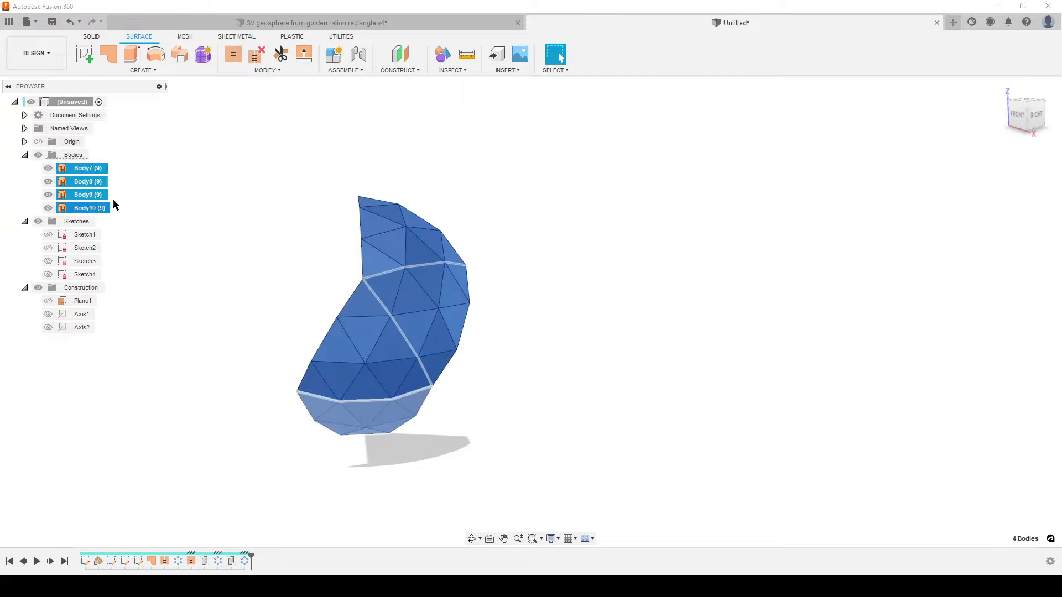
{"action": "left_click", "coordinate": [235, 62]}
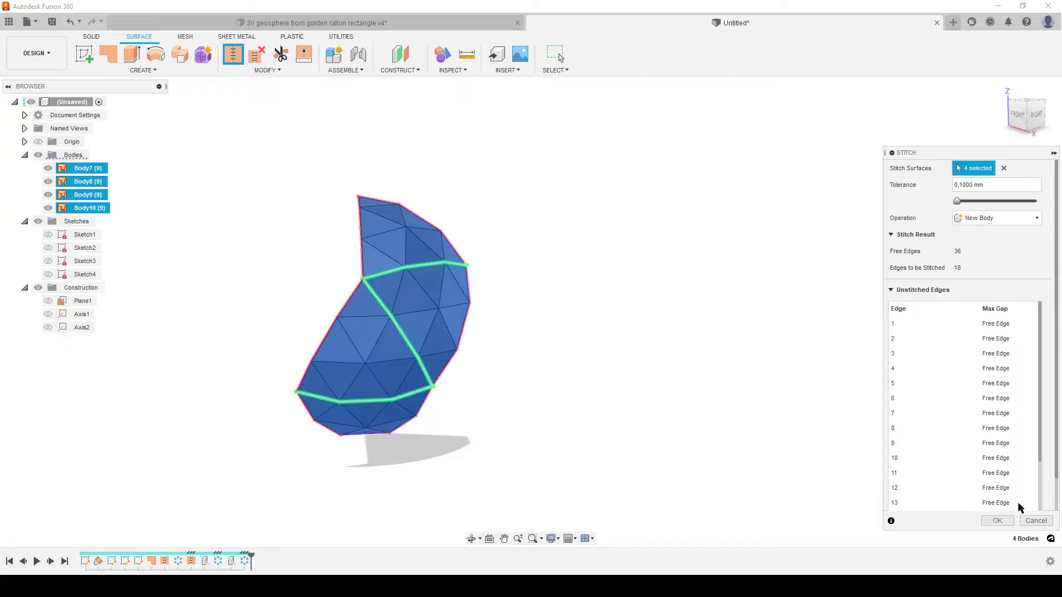
{"action": "left_click", "coordinate": [997, 520]}
{"action": "middle_click_drag", "start_coordinate": [555, 382], "coordinate": [739, 412], "text": "shift"}
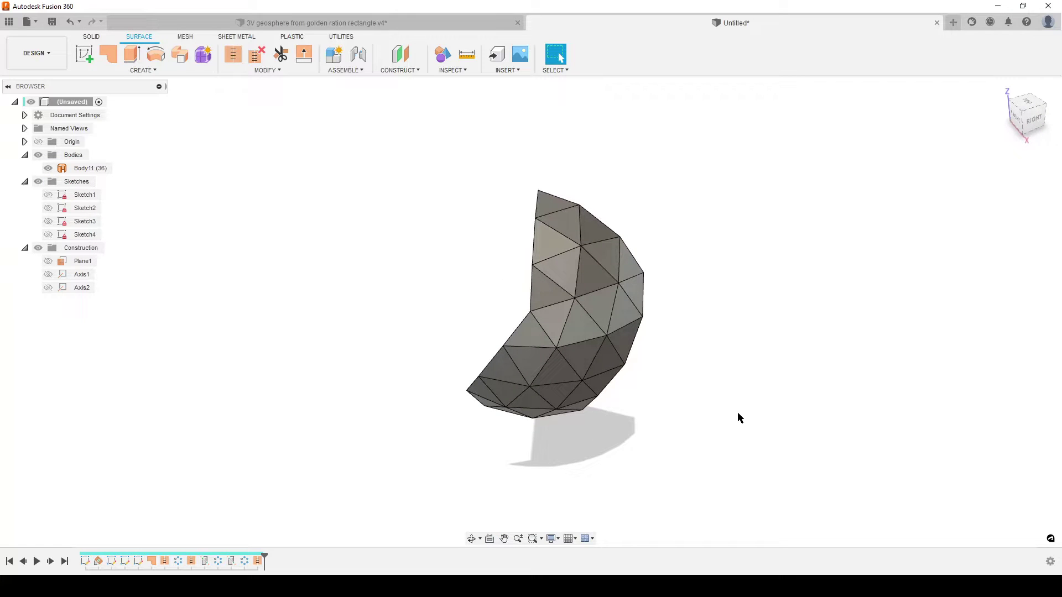
Circular-pattern Body11 five times around the Z axis, creating Body12–Body15
{"action": "type", "text": "scir"}
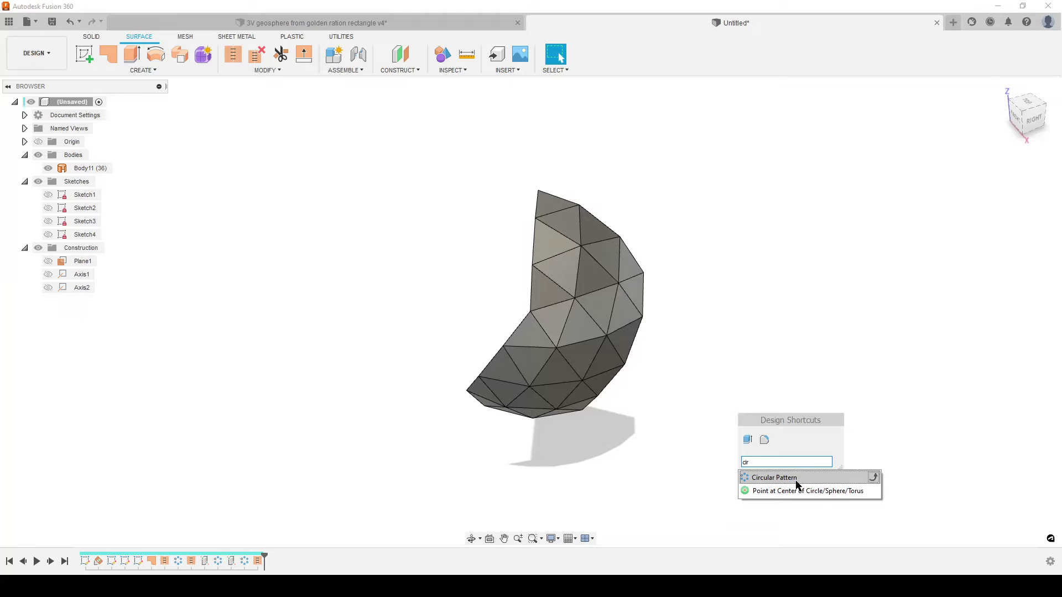
{"action": "left_click", "coordinate": [797, 479]}
{"action": "left_click", "coordinate": [530, 301]}
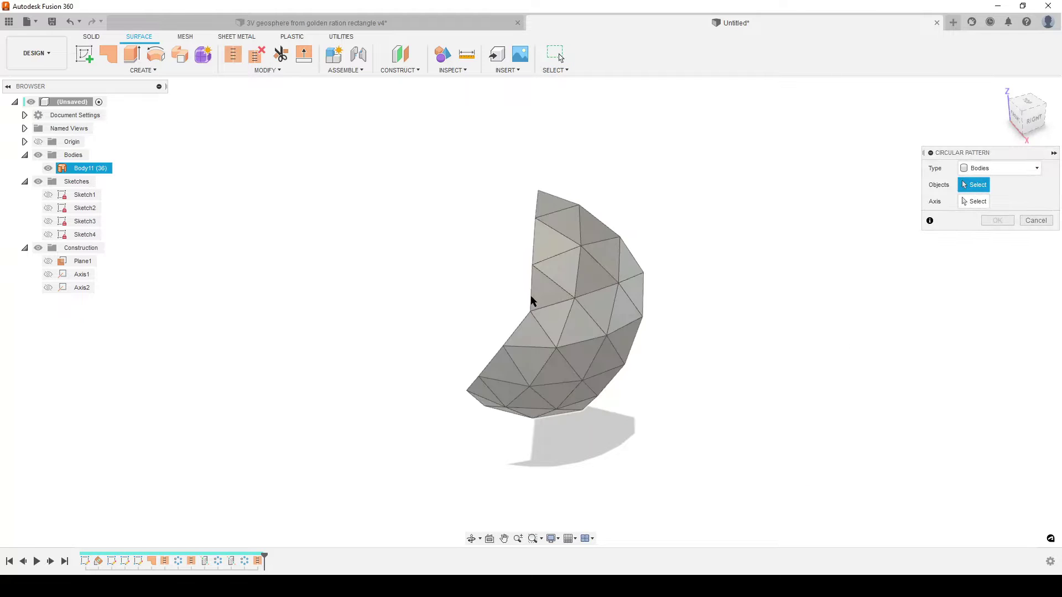
{"action": "left_click", "coordinate": [962, 203]}
{"action": "middle_click_drag", "start_coordinate": [460, 350], "coordinate": [526, 342], "text": "shift"}
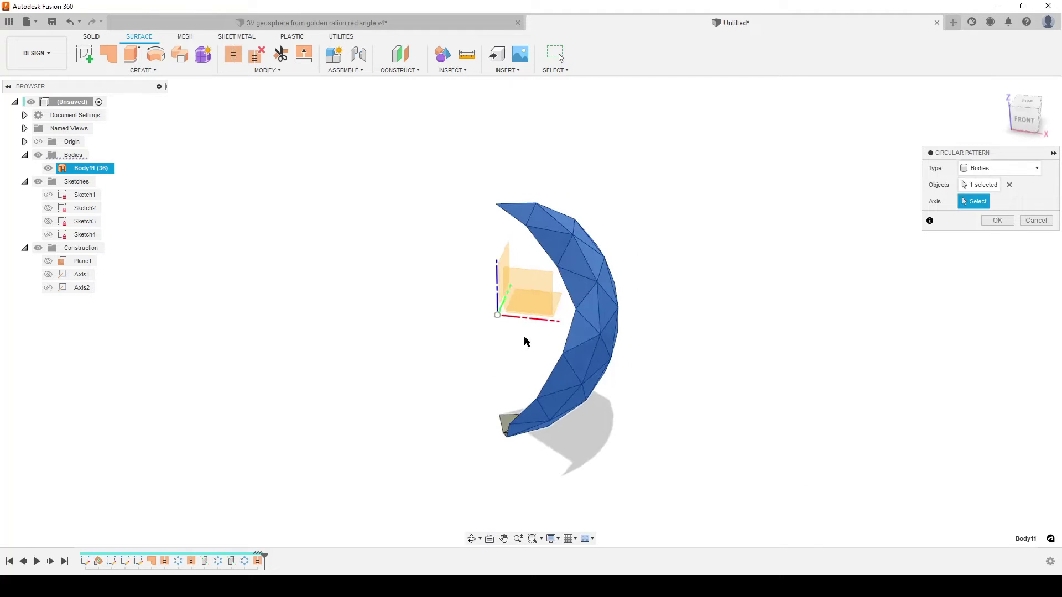
{"action": "left_click", "coordinate": [496, 274]}
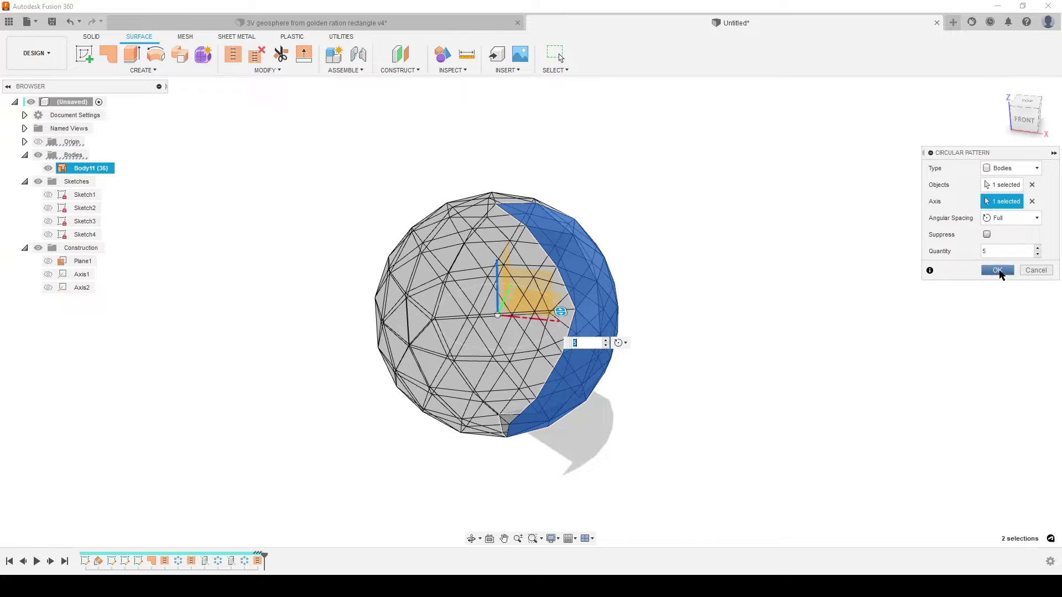
{"action": "left_click", "coordinate": [997, 269]}
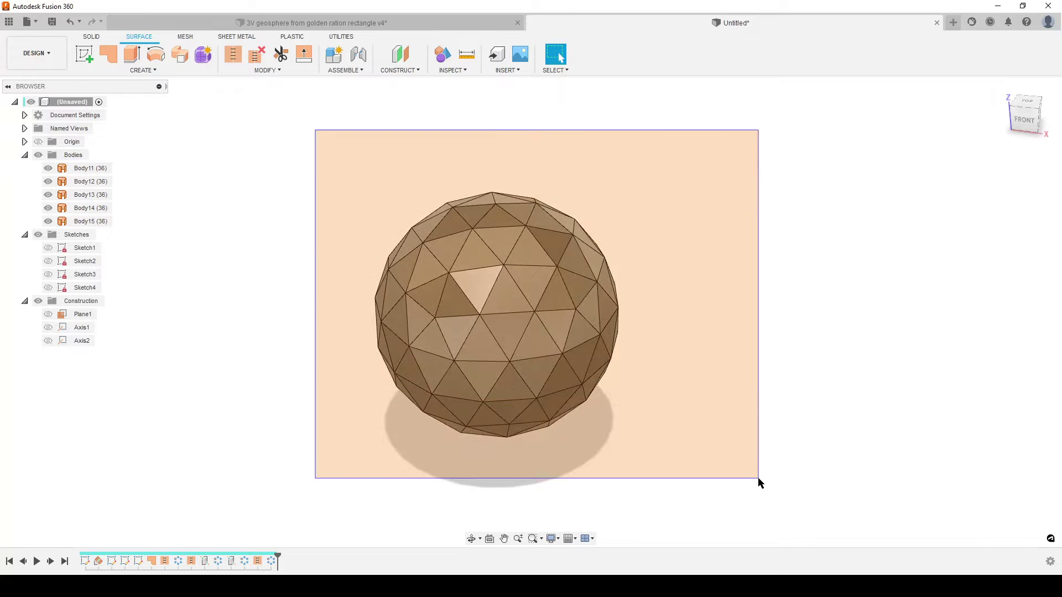
Stitch all five 36-face panels into the single closed geosphere body Body16
{"action": "left_click_drag", "start_coordinate": [759, 482], "coordinate": [297, 177]}
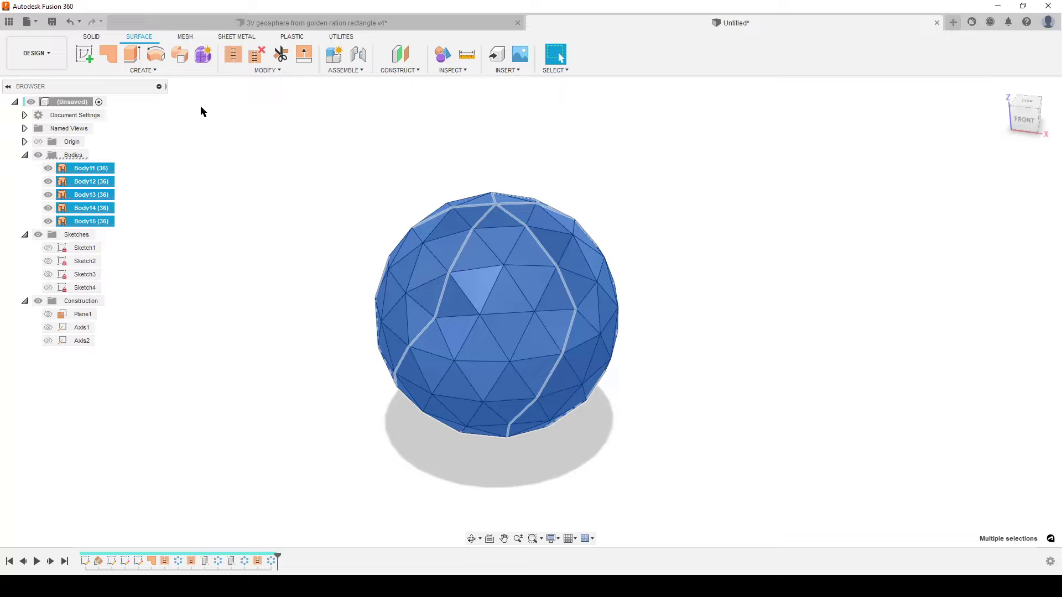
{"action": "left_click", "coordinate": [233, 54]}
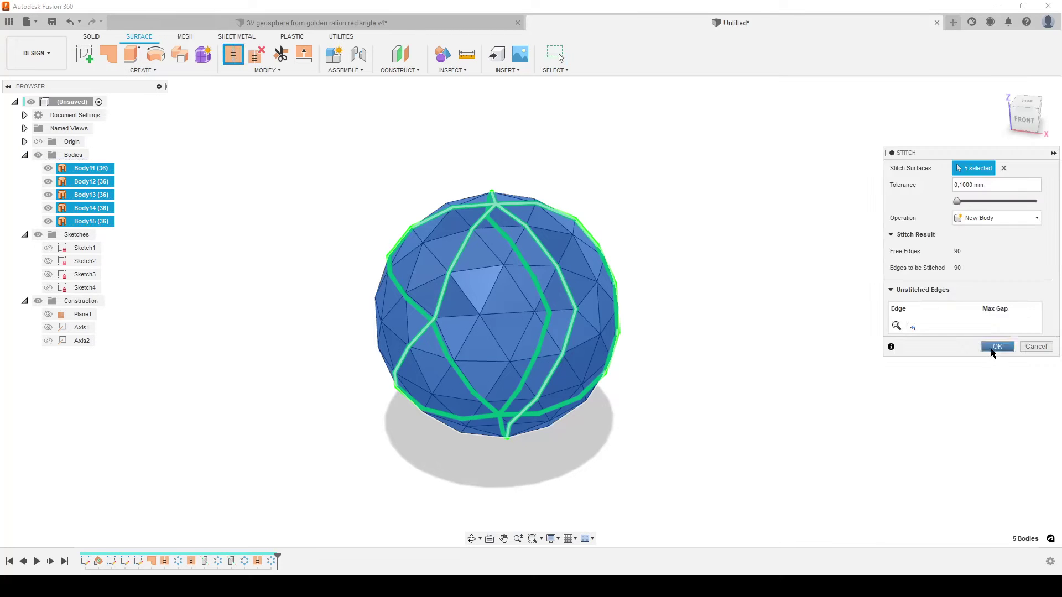
{"action": "left_click", "coordinate": [997, 347]}
{"action": "middle_click_drag", "start_coordinate": [741, 413], "coordinate": [695, 396], "text": "shift"}
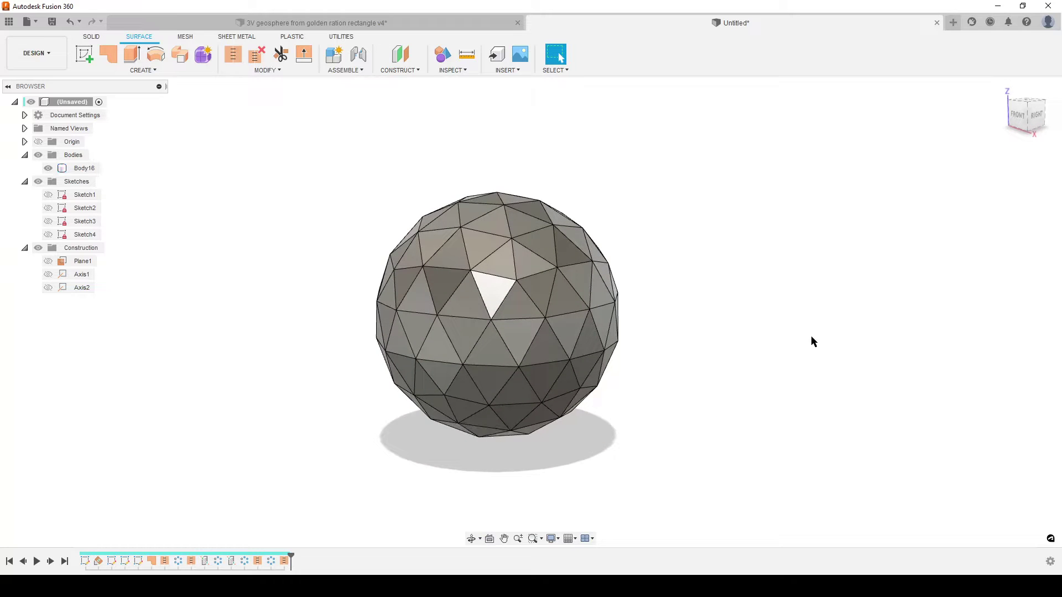
{"action": "middle_click_drag", "start_coordinate": [810, 339], "coordinate": [821, 358], "text": "shift"}
{"action": "left_click", "coordinate": [467, 53]}
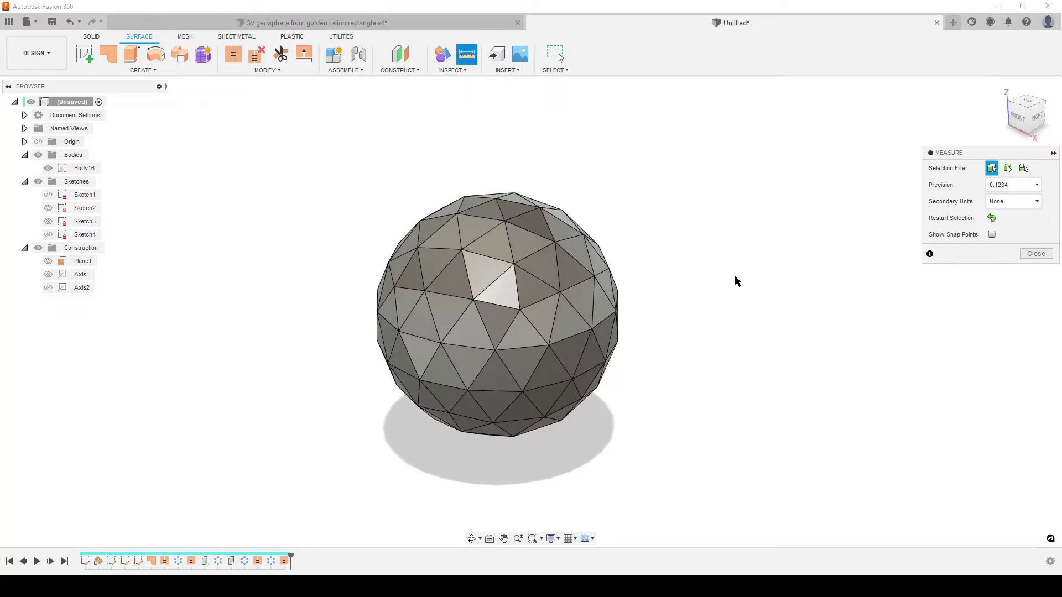
{"action": "middle_click_drag", "start_coordinate": [736, 280], "coordinate": [766, 280], "text": "shift"}
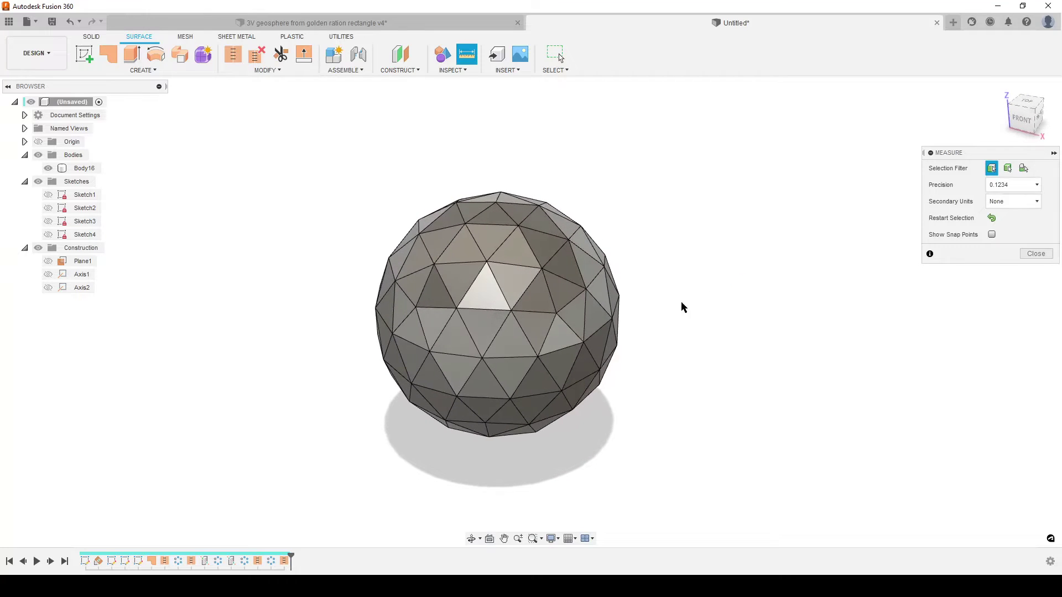
{"action": "left_click", "coordinate": [586, 290]}
{"action": "mouse_move", "coordinate": [372, 432]}
{"action": "middle_mouse_down", "text": "shift"}
{"action": "mouse_move", "coordinate": [444, 426]}
{"action": "mouse_move", "coordinate": [468, 453]}
{"action": "mouse_move", "coordinate": [509, 405]}
{"action": "middle_mouse_up", "text": "shift"}
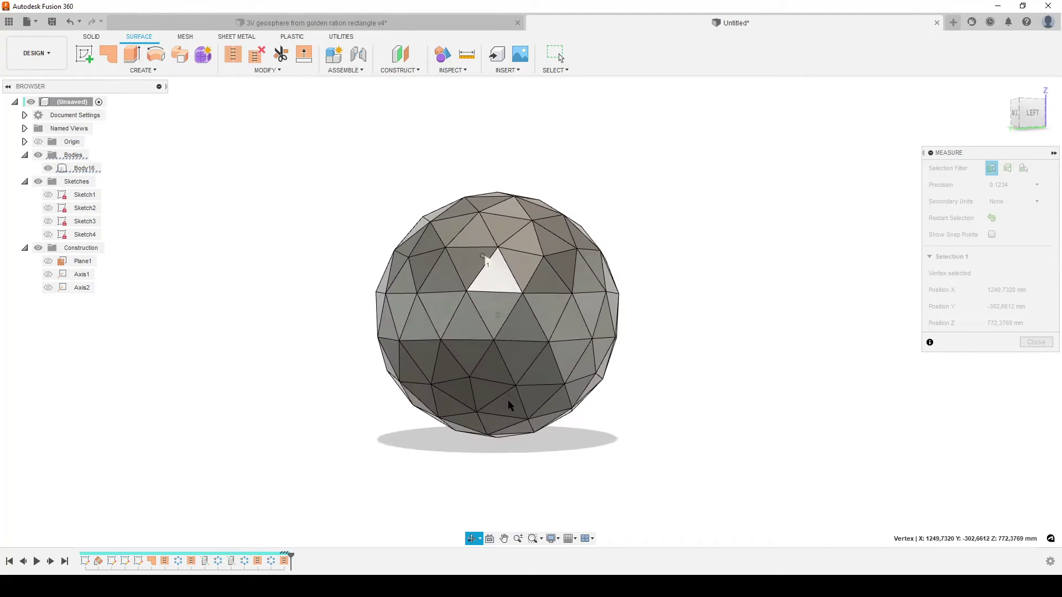
{"action": "left_click", "coordinate": [515, 387]}
{"action": "middle_click_drag", "start_coordinate": [749, 398], "coordinate": [684, 401], "text": "shift"}
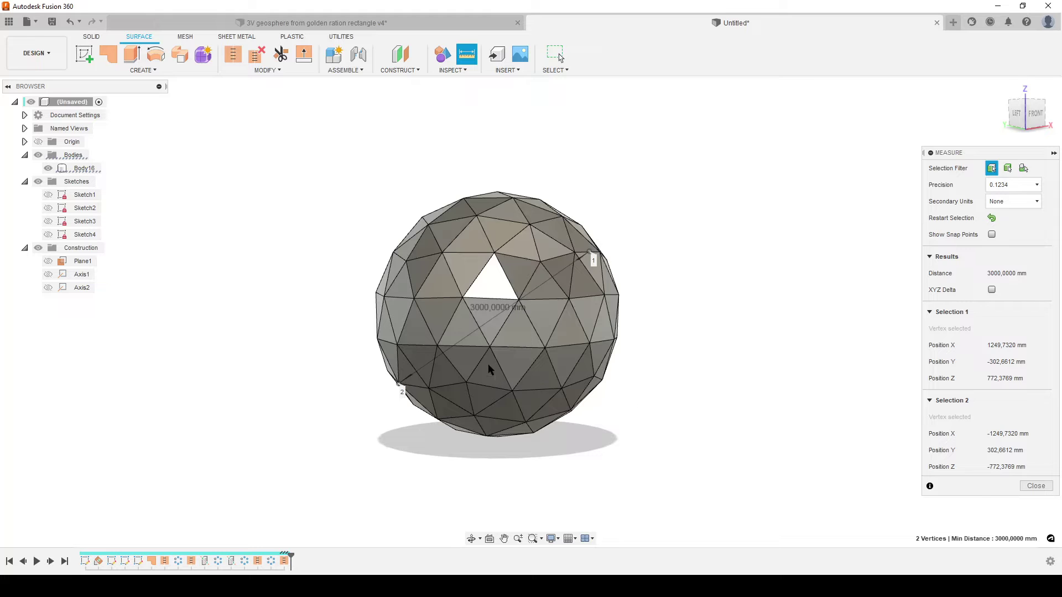
{"action": "left_click", "coordinate": [1035, 486]}
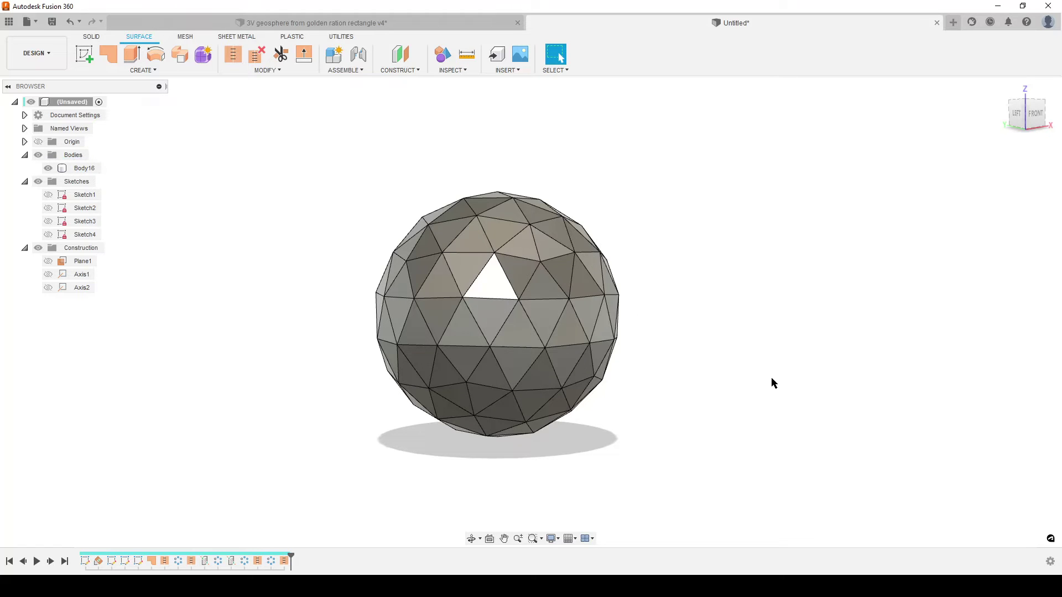
{"action": "middle_click_drag", "start_coordinate": [773, 383], "coordinate": [609, 398], "text": "shift"}
{"action": "scroll", "coordinate": [609, 390], "scroll_direction": "up", "scroll_amount": 3}
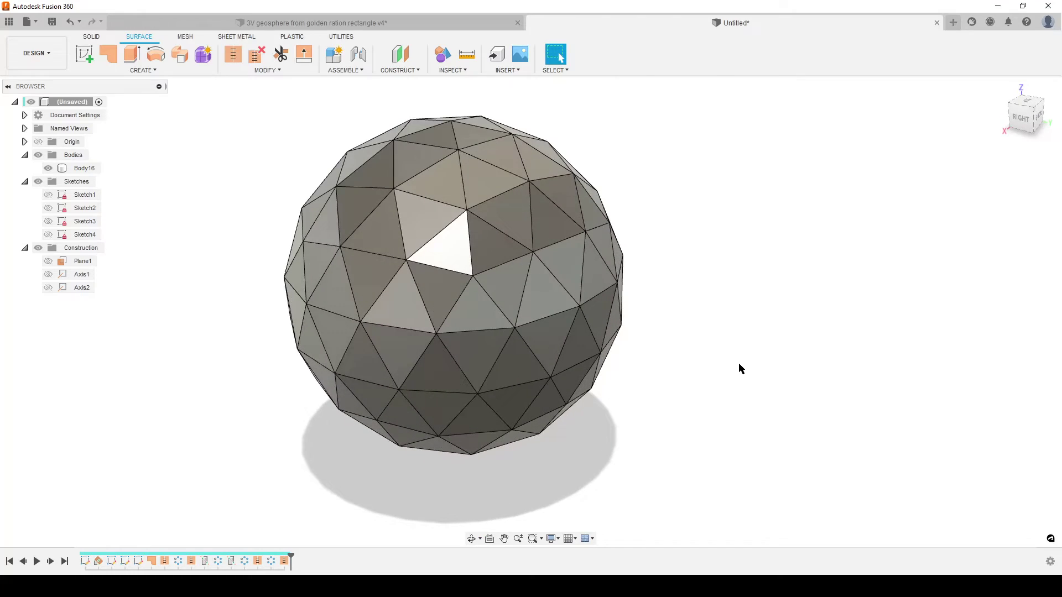
{"action": "scroll", "coordinate": [741, 369], "scroll_direction": "down", "scroll_amount": 2}
{"action": "middle_click_drag", "start_coordinate": [742, 370], "coordinate": [780, 343], "text": "shift"}
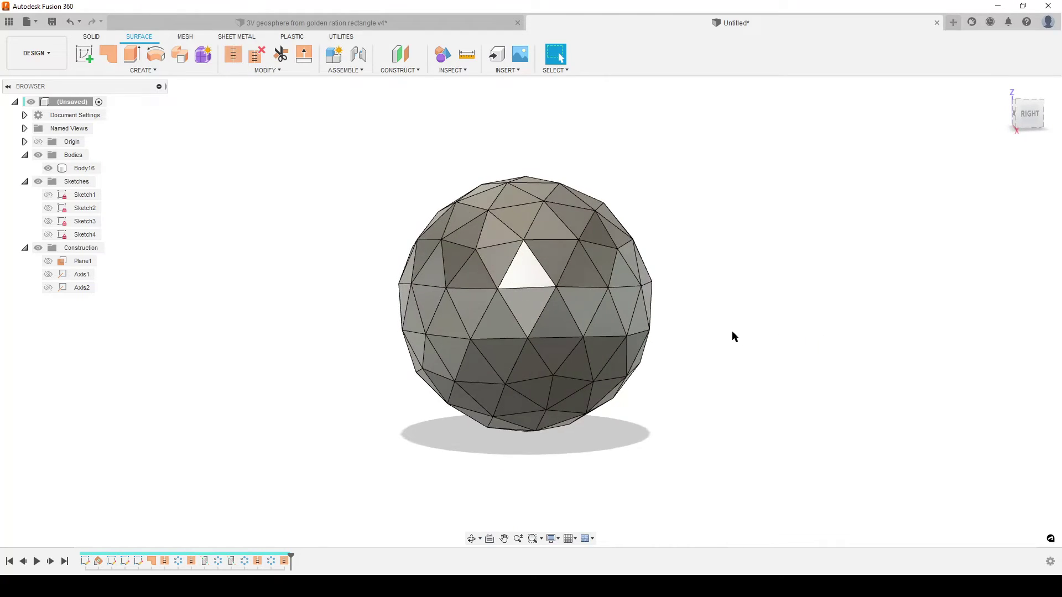
{"action": "scroll", "coordinate": [705, 328], "scroll_direction": "up", "scroll_amount": 2}
{"action": "middle_click_drag", "start_coordinate": [706, 328], "coordinate": [772, 359], "text": "shift"}
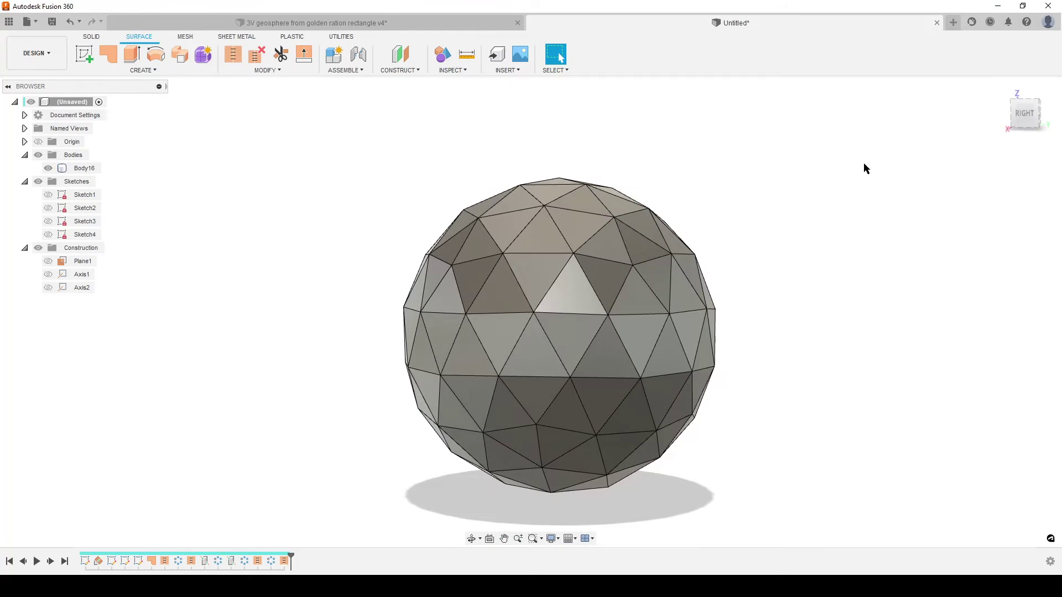
{"action": "middle_click_drag", "start_coordinate": [872, 337], "coordinate": [741, 357], "text": "shift"}
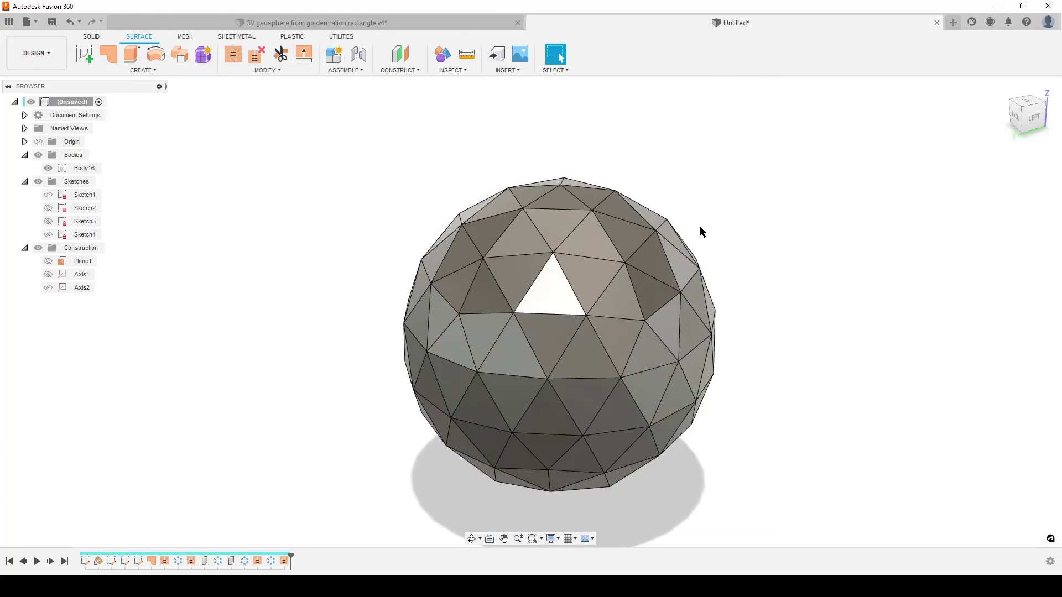